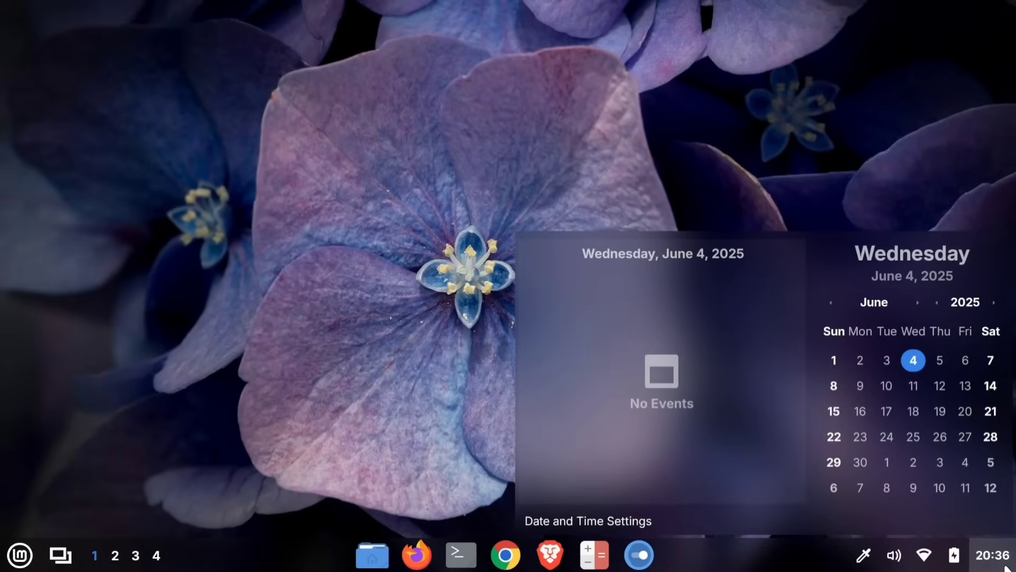
Dismiss the calendar, show the panel menu, switch workspace and cycle windows with Alt+Tab
left_click(1007, 566)
right_click(706, 559)
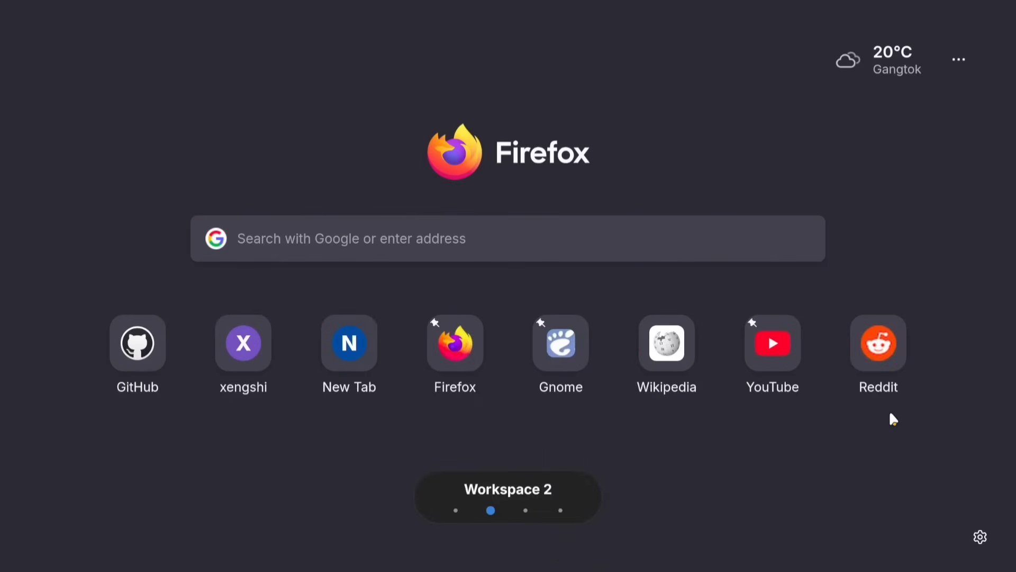
key("ctrl+alt+Left")
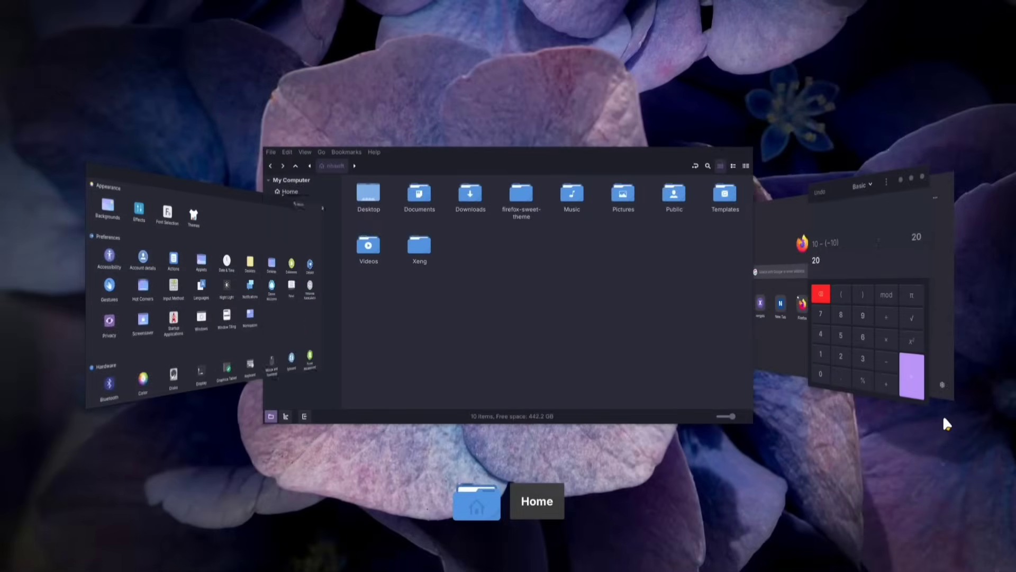
key("alt+Tab")
key("alt+Tab")
key("alt+Tab")
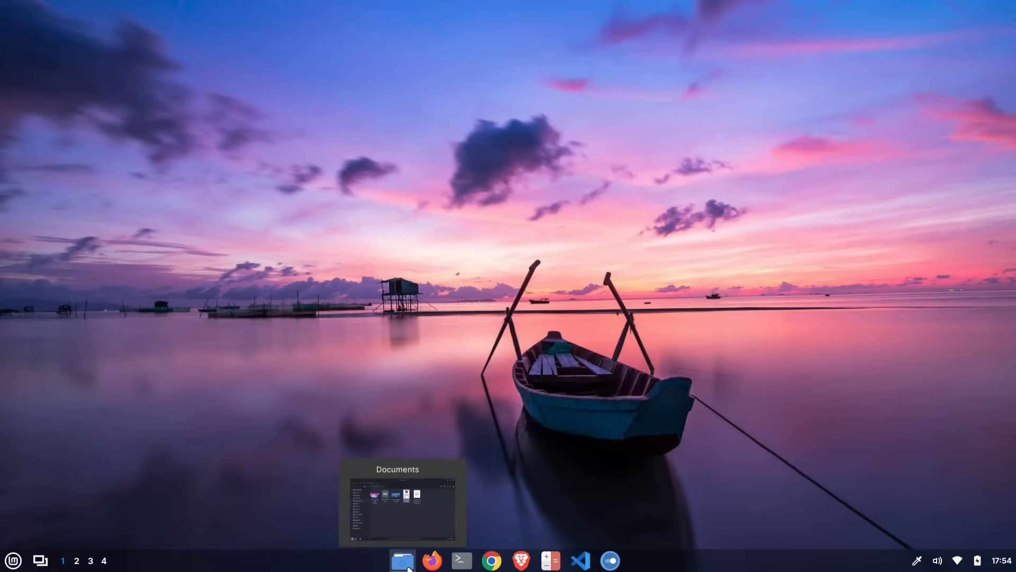
Compress UNO.pdf in Documents with Compress PDF(s) and check the 611 kB copy
left_click(402, 561)
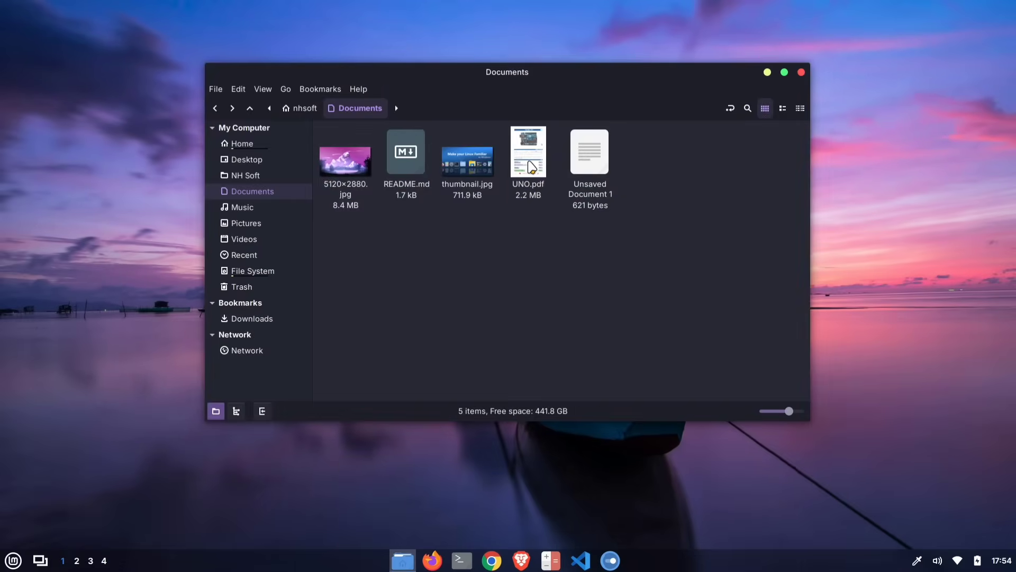
right_click(530, 165)
left_click(592, 195)
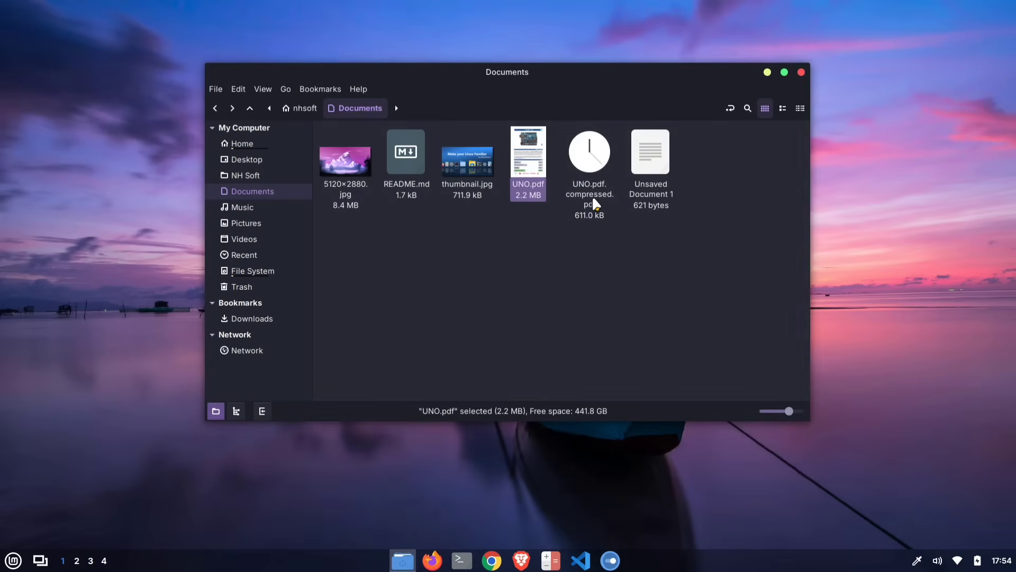
left_click(537, 232)
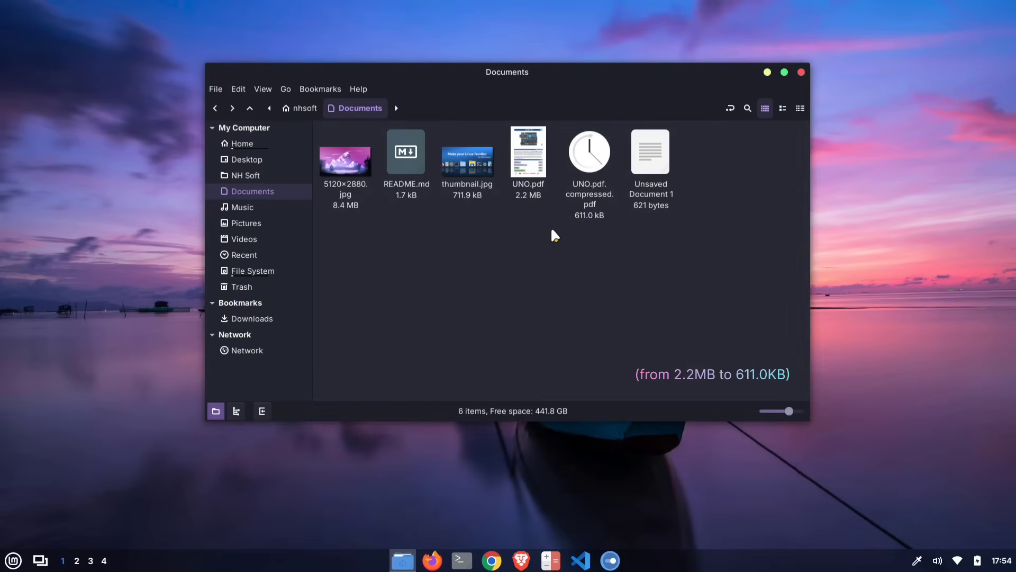
left_click(588, 187)
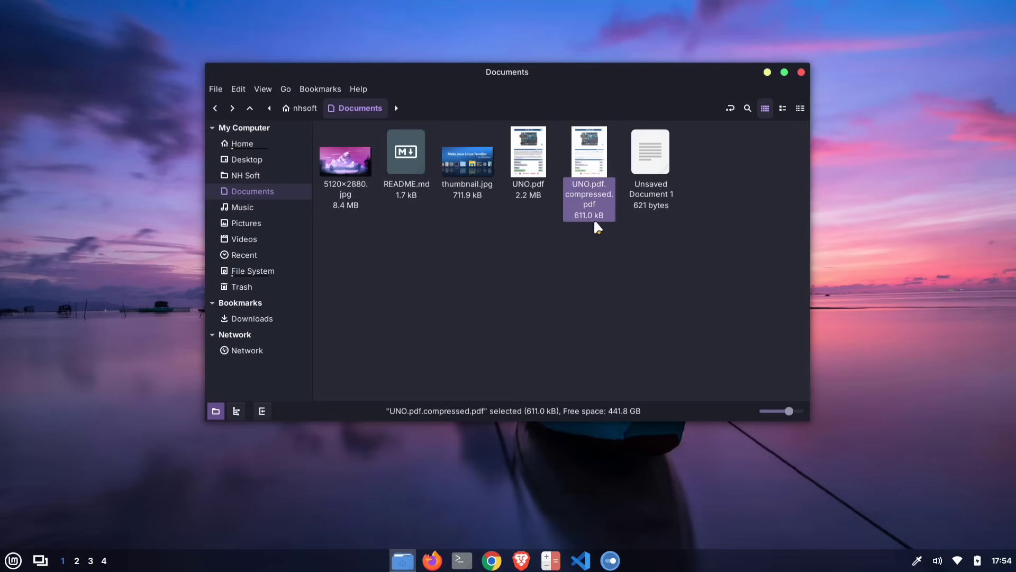
left_click(613, 226)
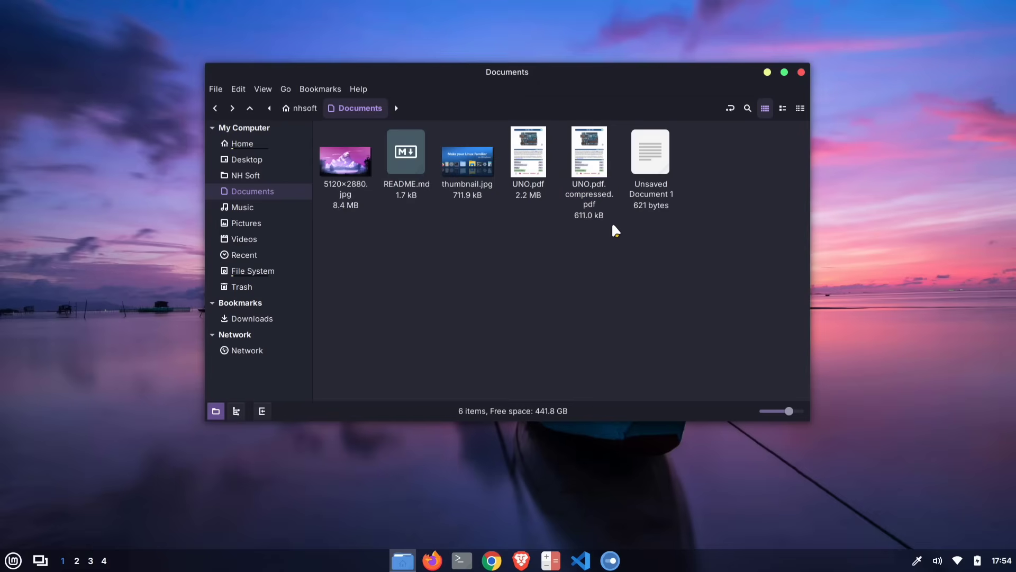
Minimize the file manager and maximize the Lunacy window
left_click(767, 72)
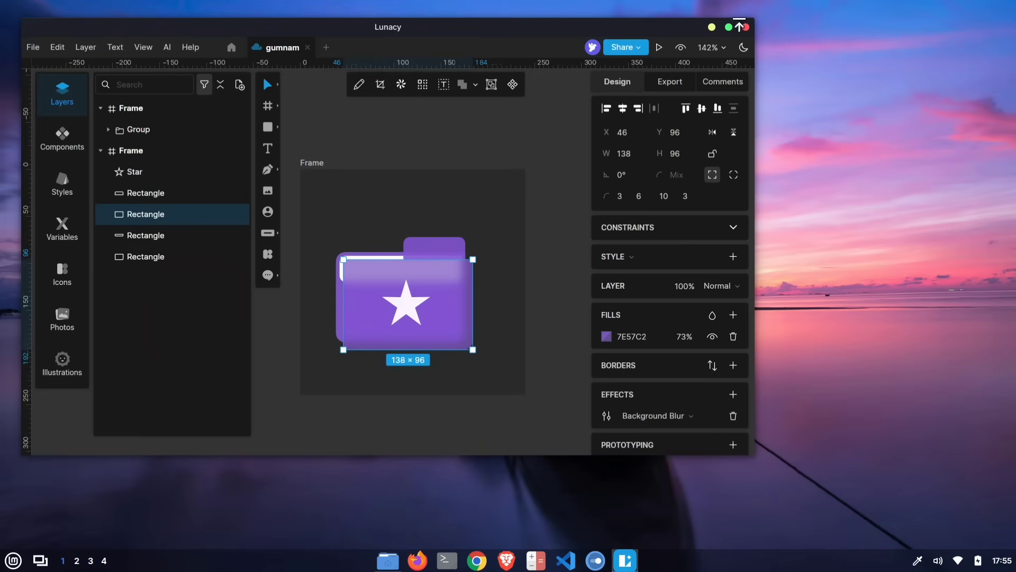
left_click(728, 29)
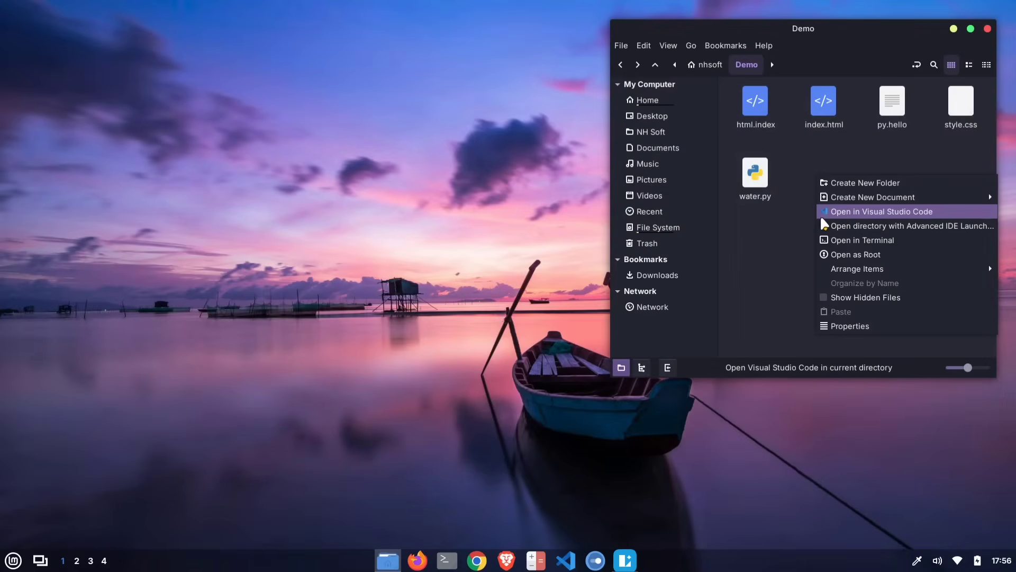
Open the Demo folder in Visual Studio Code and focus water.py in the editor
left_click(927, 213)
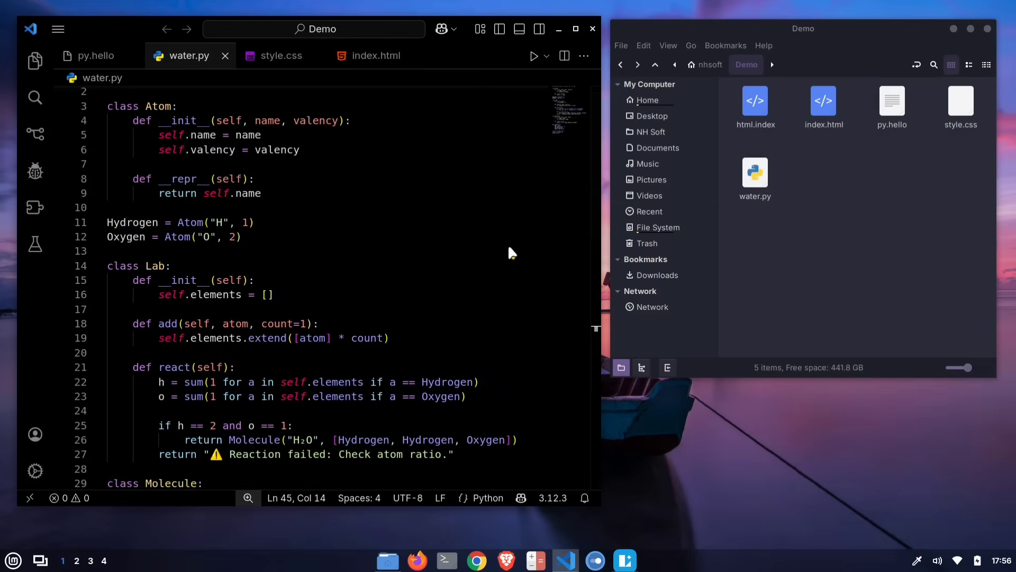
left_click(378, 330)
scroll(378, 329, "down", 1)
scroll(378, 328, "down", 1)
scroll(378, 329, "down", 1)
scroll(380, 328, "down", 1)
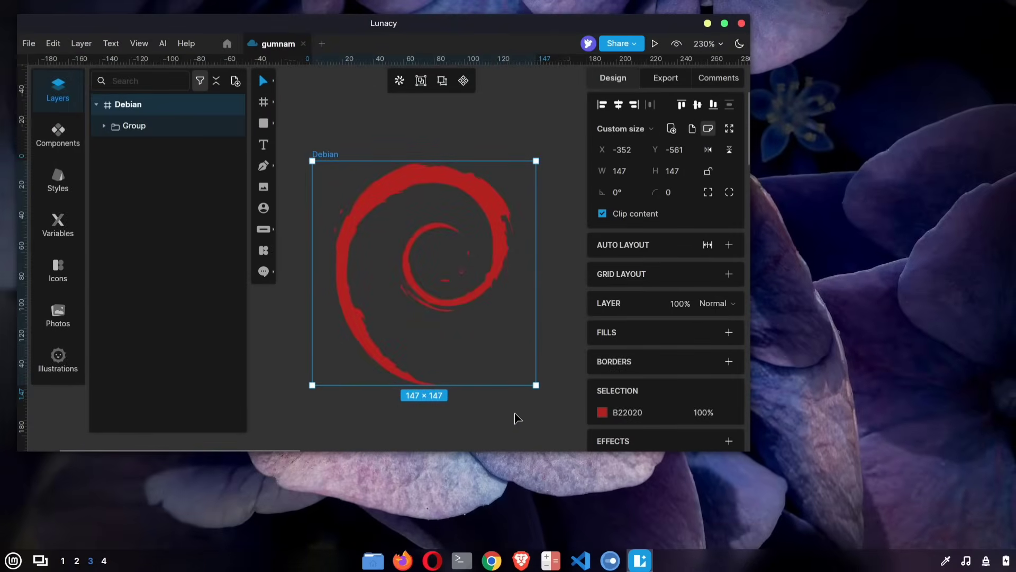
Select the Debian logo group and apply the wallpaper-sampled pink CBA9C1 as its colour
left_click(517, 414)
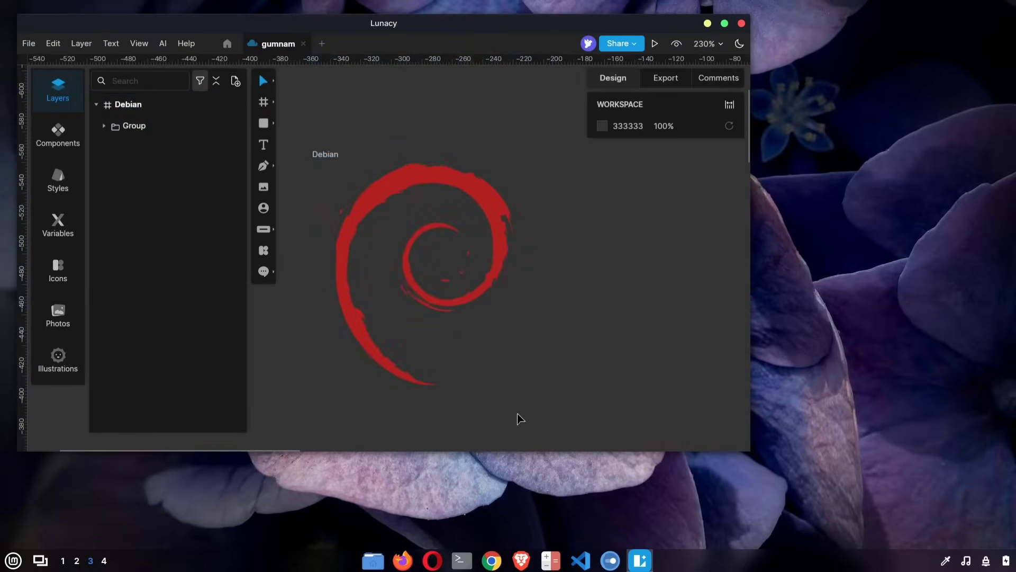
left_click(470, 316)
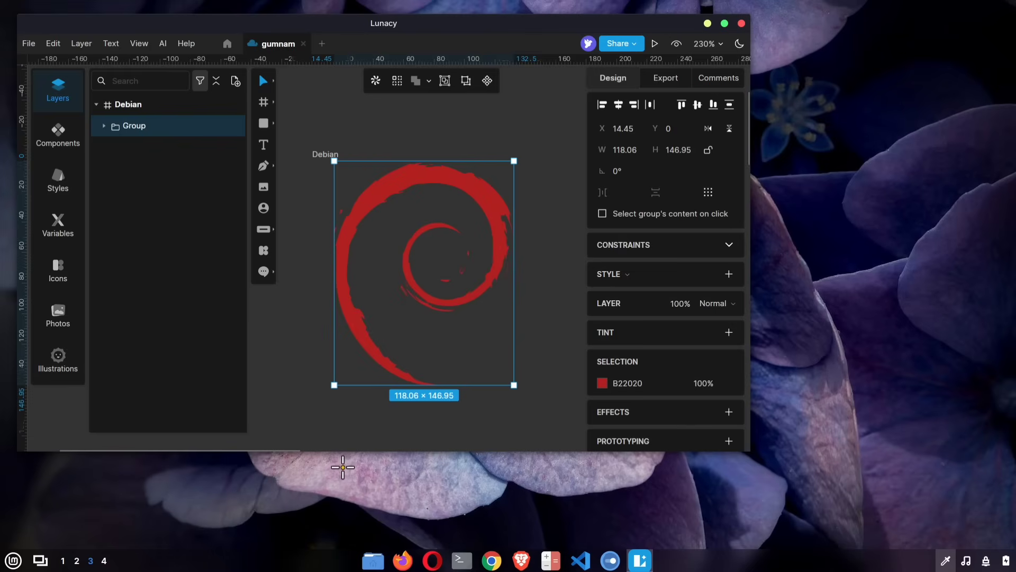
left_click(344, 467)
left_click(628, 384)
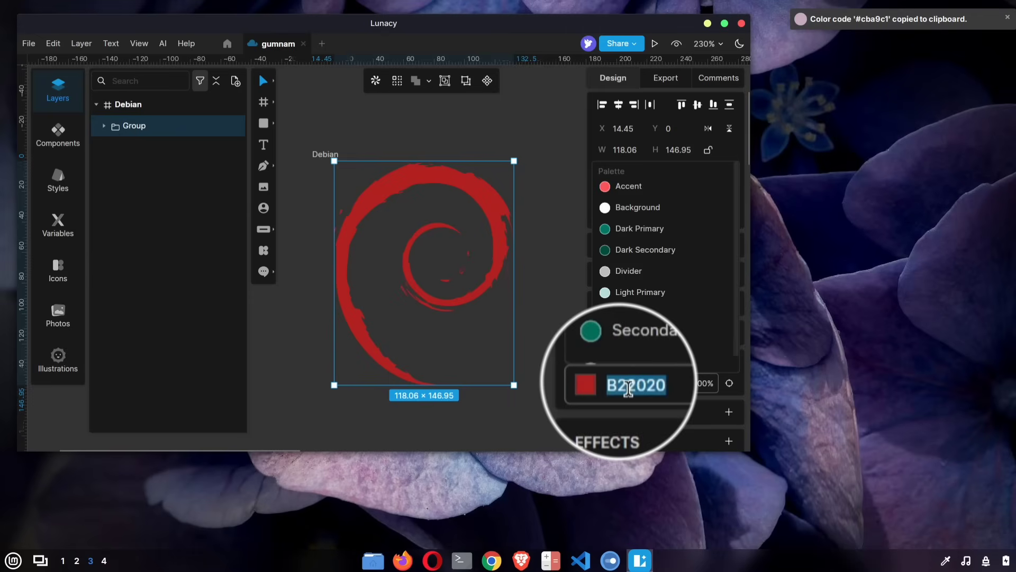
type("#cba9c1")
key("Return")
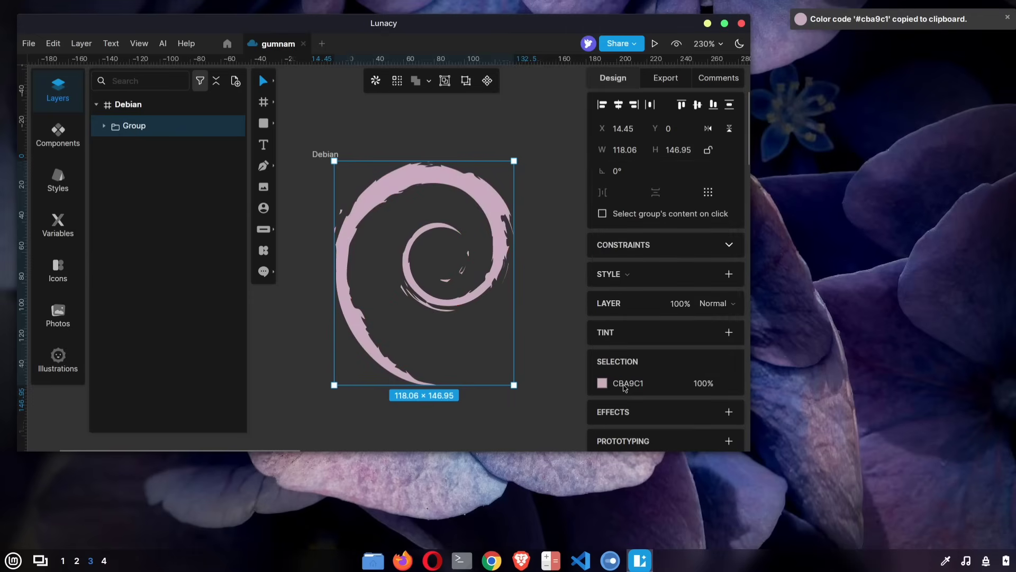
Minimize Lunacy, move to the browser workspace and launch the Amazon browser profile
left_click(485, 410)
left_click(708, 23)
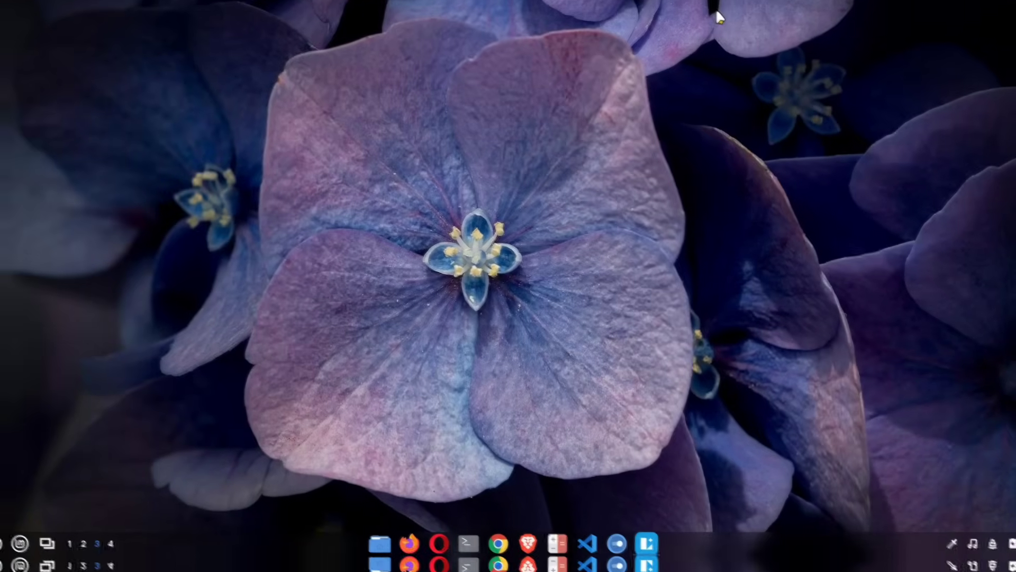
key("ctrl+alt+Right")
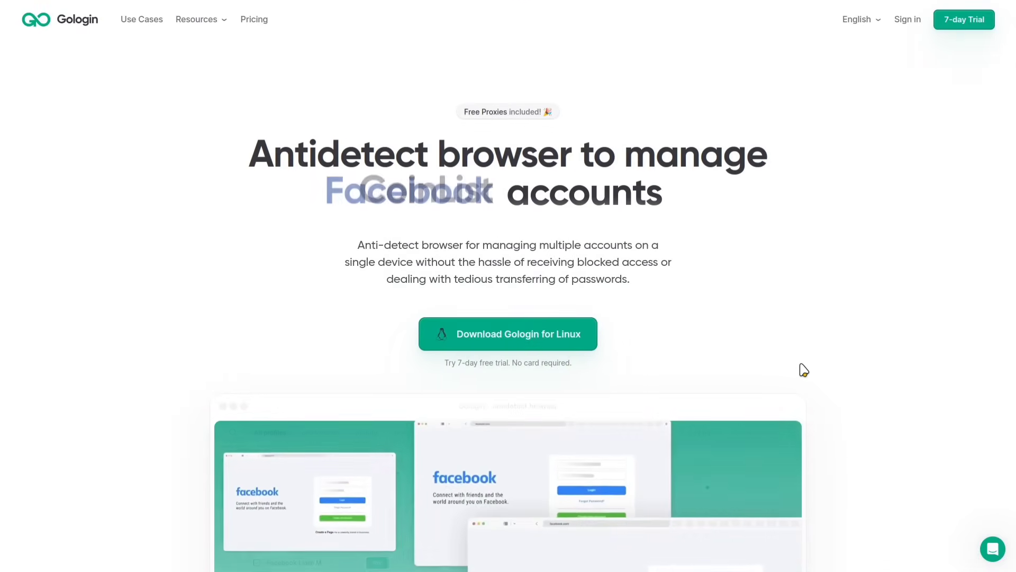
scroll(804, 371, "down", 3)
scroll(803, 370, "down", 2)
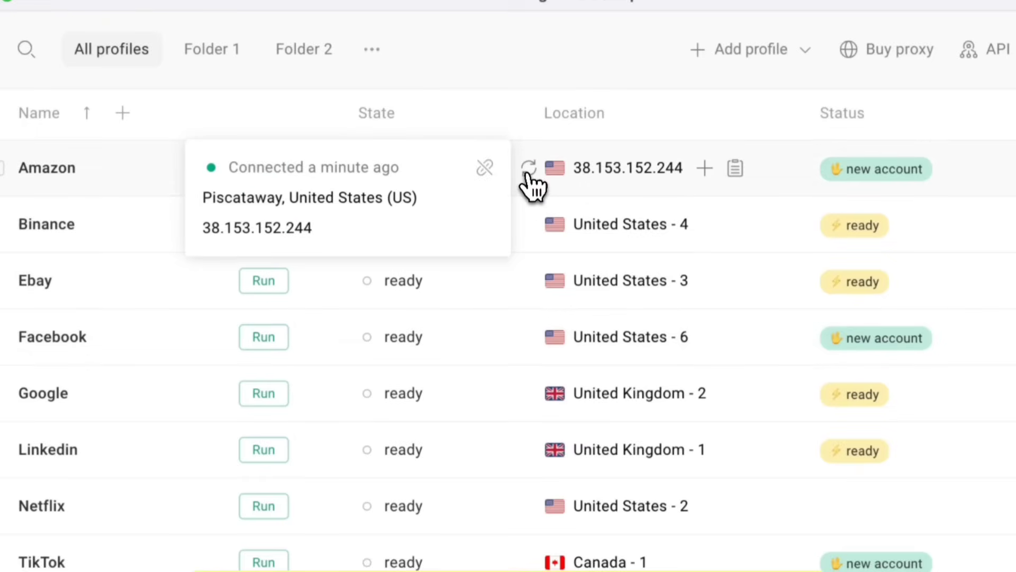
left_click(285, 170)
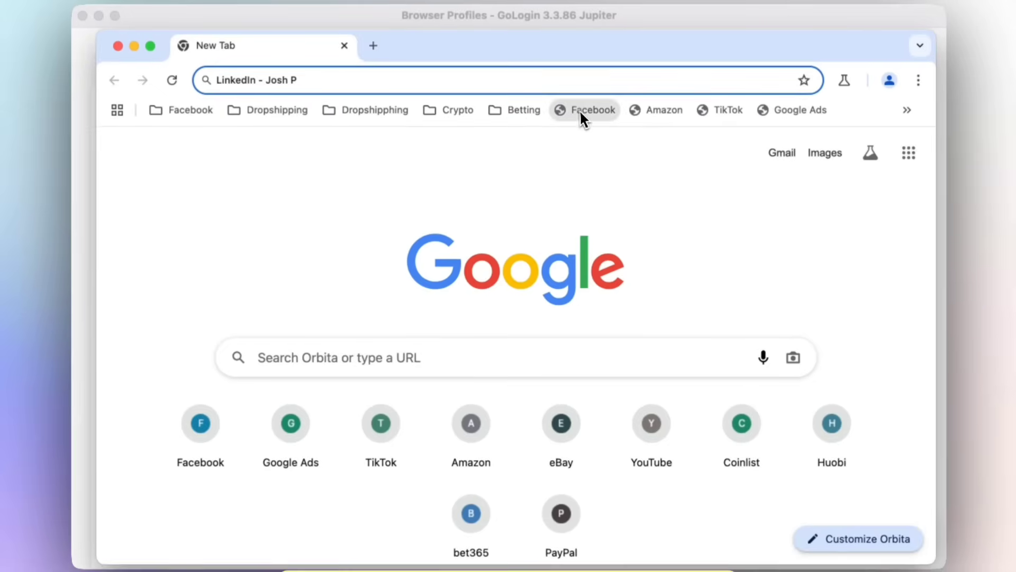
Open the Facebook, Amazon, TikTok and Google Ads bookmarks and switch between their tabs
left_click(579, 110, "super")
left_click(664, 111, "super")
left_click(727, 112, "super")
left_click(800, 111, "super")
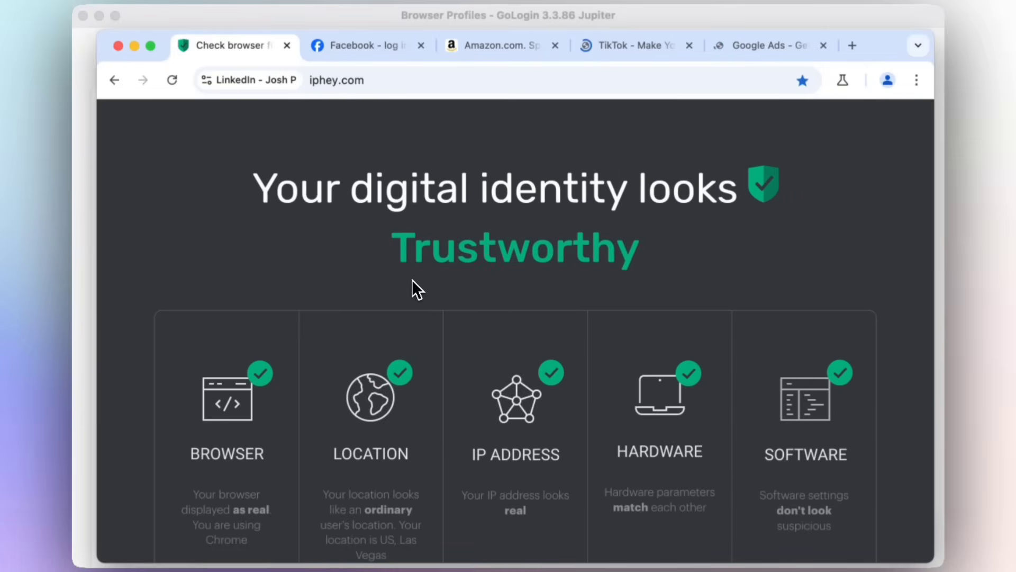
left_click(385, 48)
left_click(494, 49)
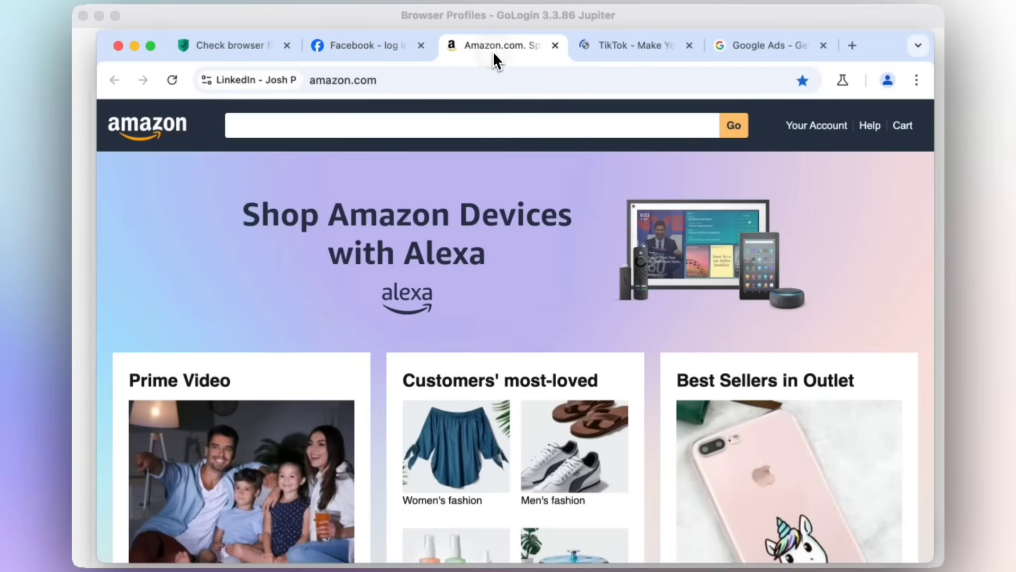
left_click(592, 49)
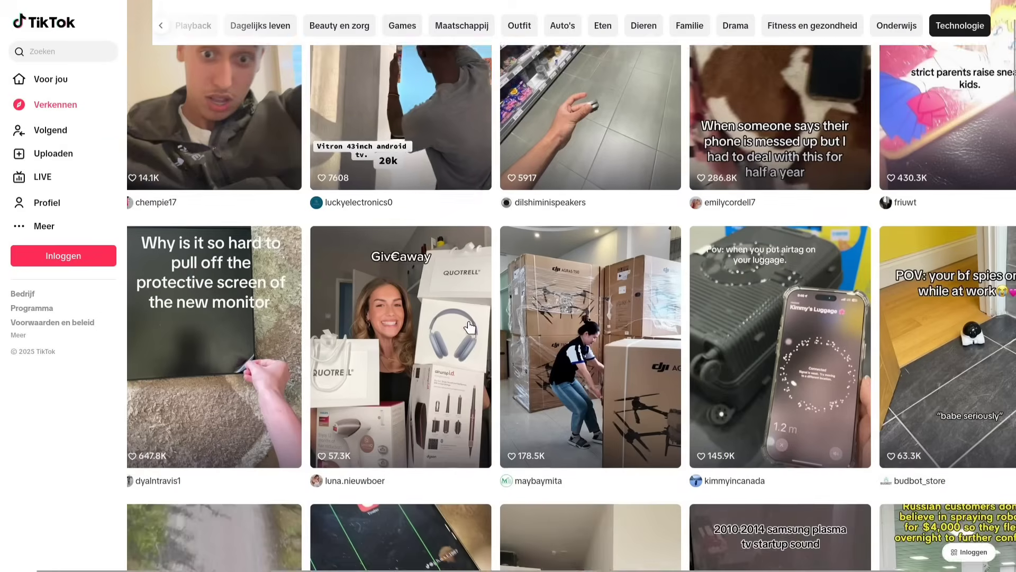
scroll(469, 327, "down", 3)
scroll(468, 327, "down", 2)
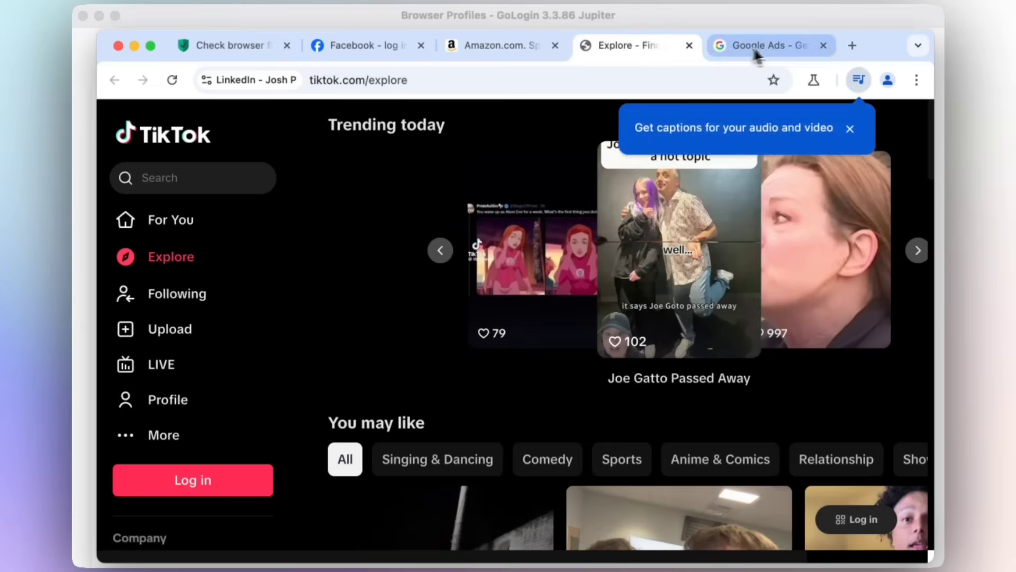
left_click(760, 46)
Close the browser, set the profile proxy to United Kingdom, and preview a new profile
left_click(118, 45)
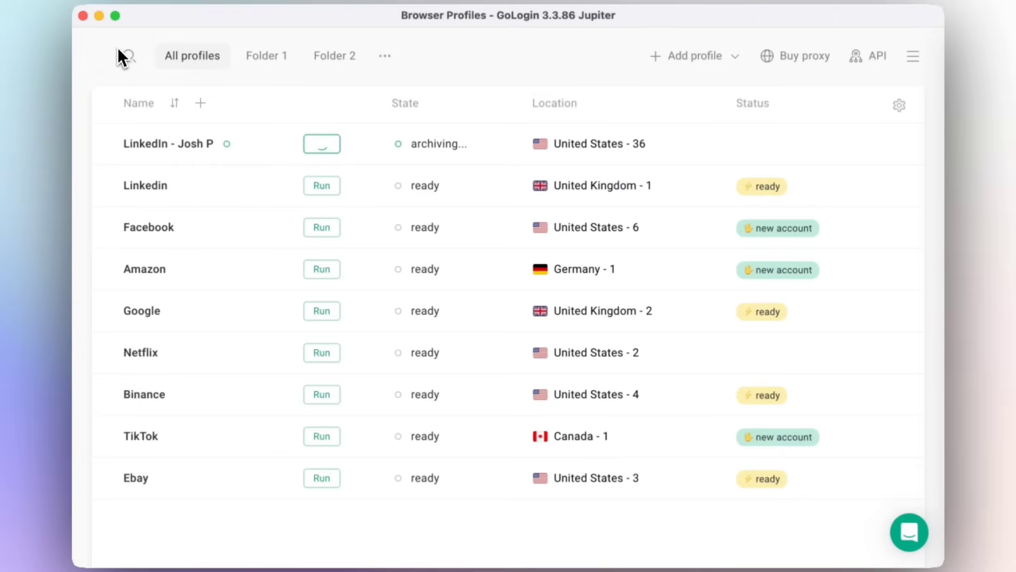
left_click(601, 144)
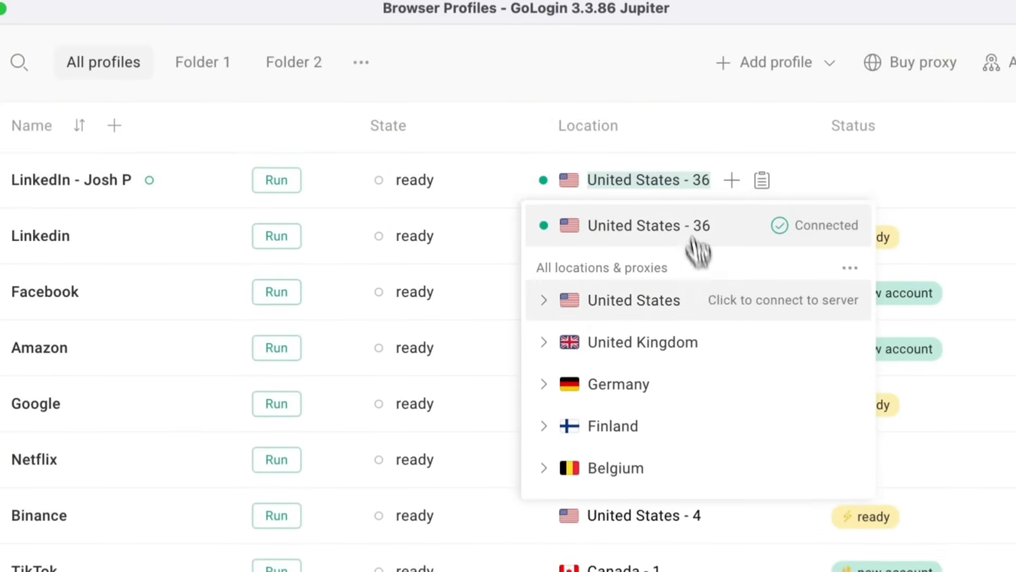
left_click(711, 346)
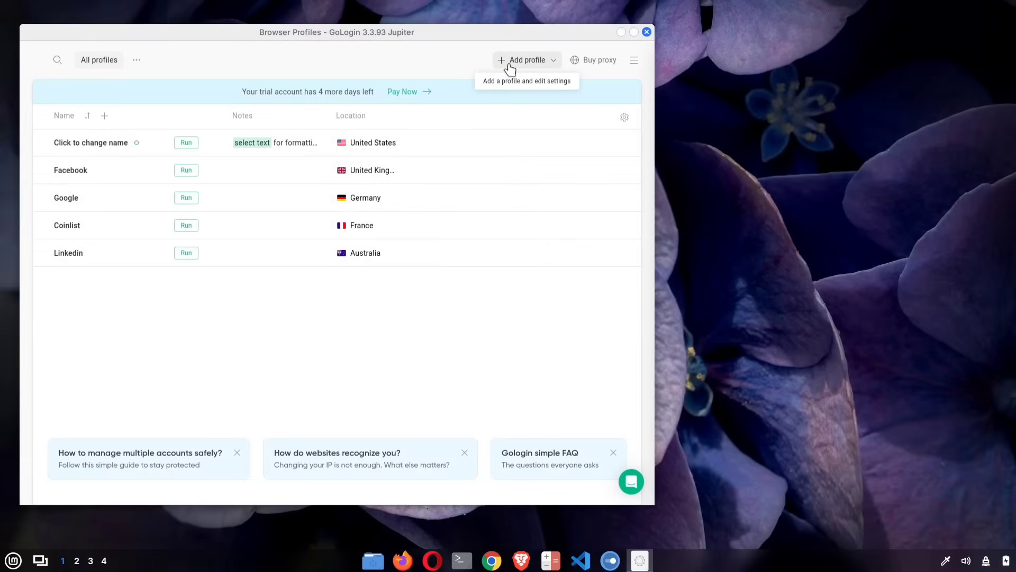
left_click(509, 64)
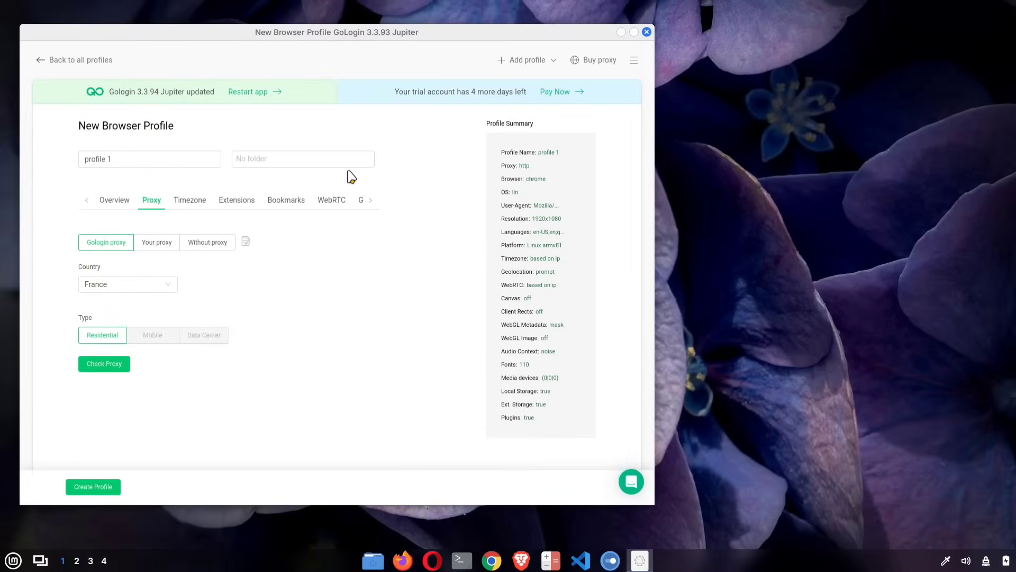
left_click(117, 204)
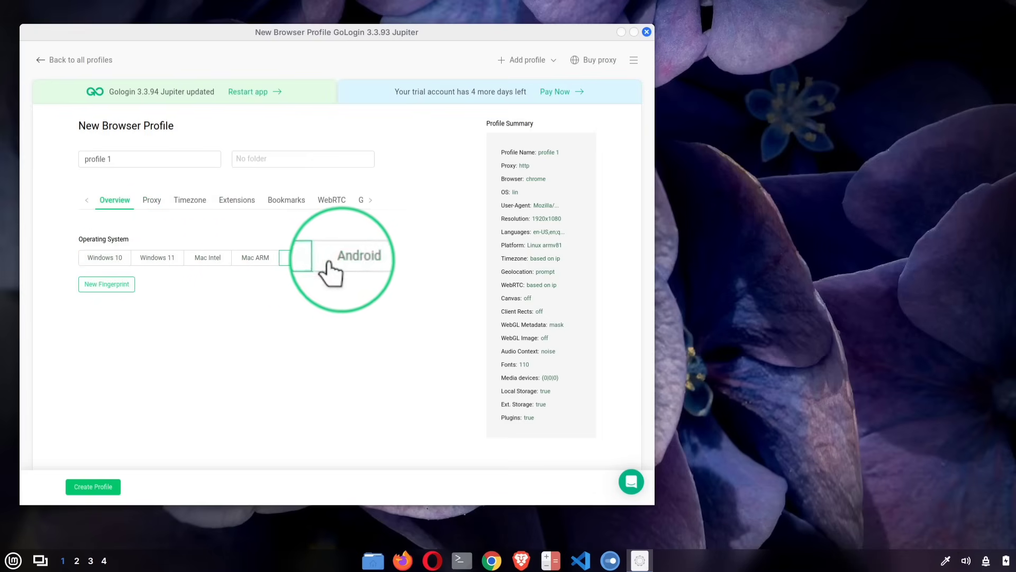
left_click(35, 67)
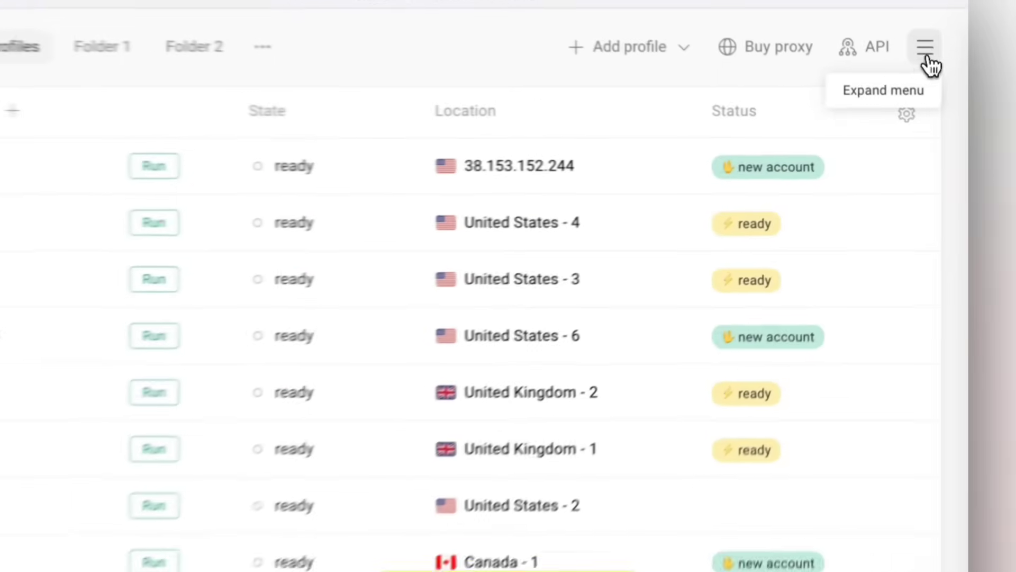
Invite a team member with workspace-wide access and the Full access role
left_click(923, 46)
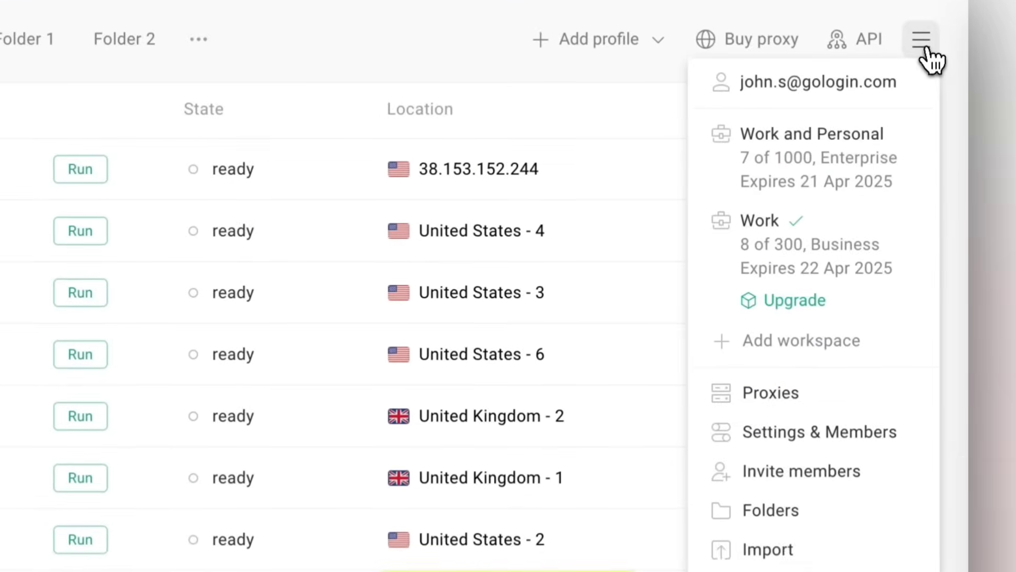
left_click(854, 474)
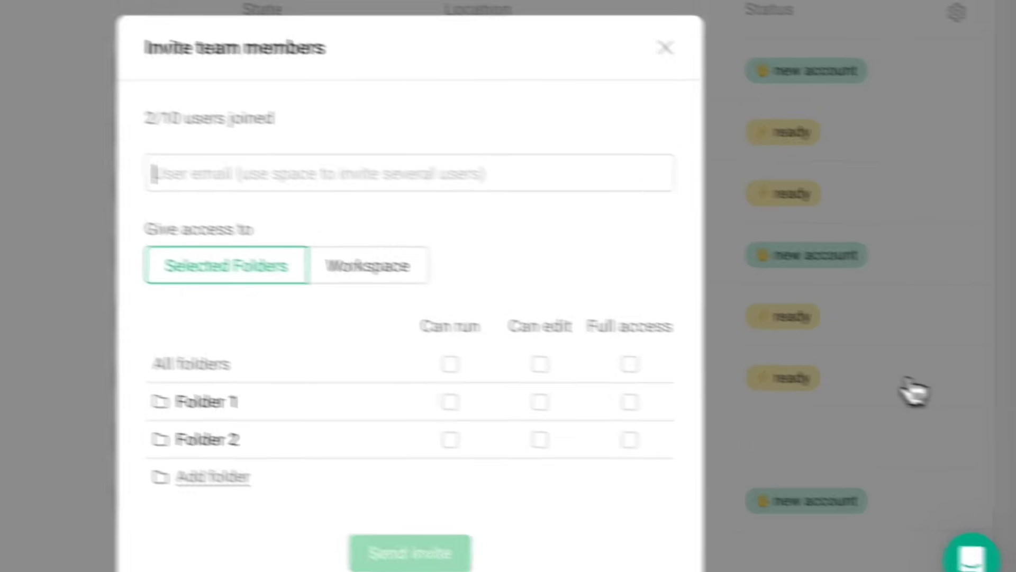
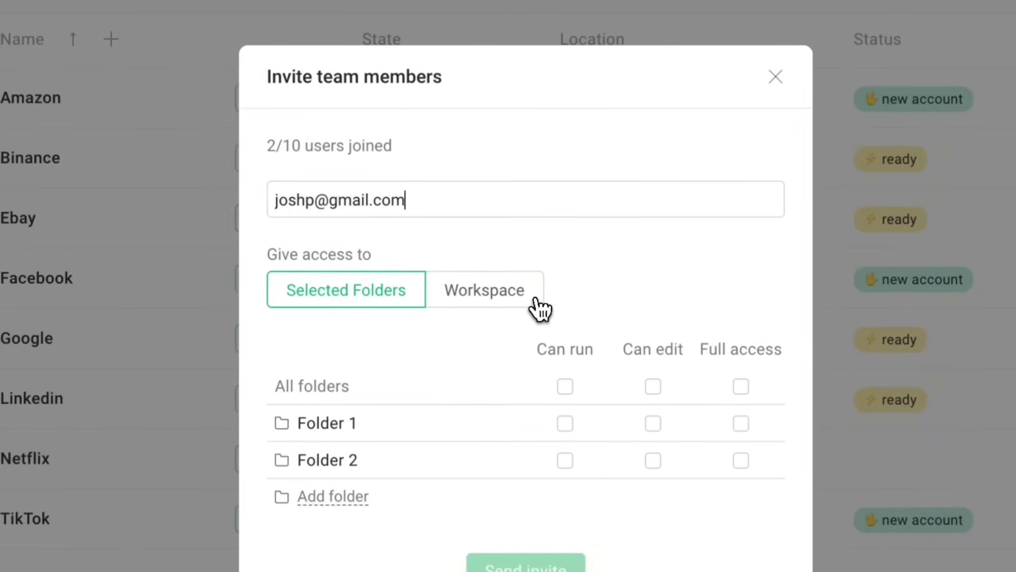
left_click(524, 296)
left_click(444, 383)
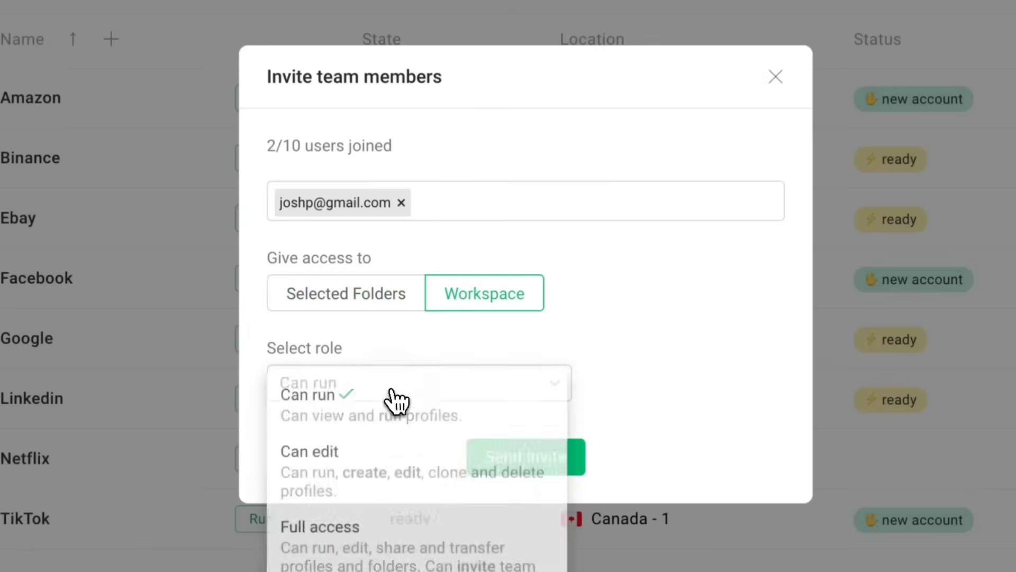
left_click(402, 560)
left_click(513, 475)
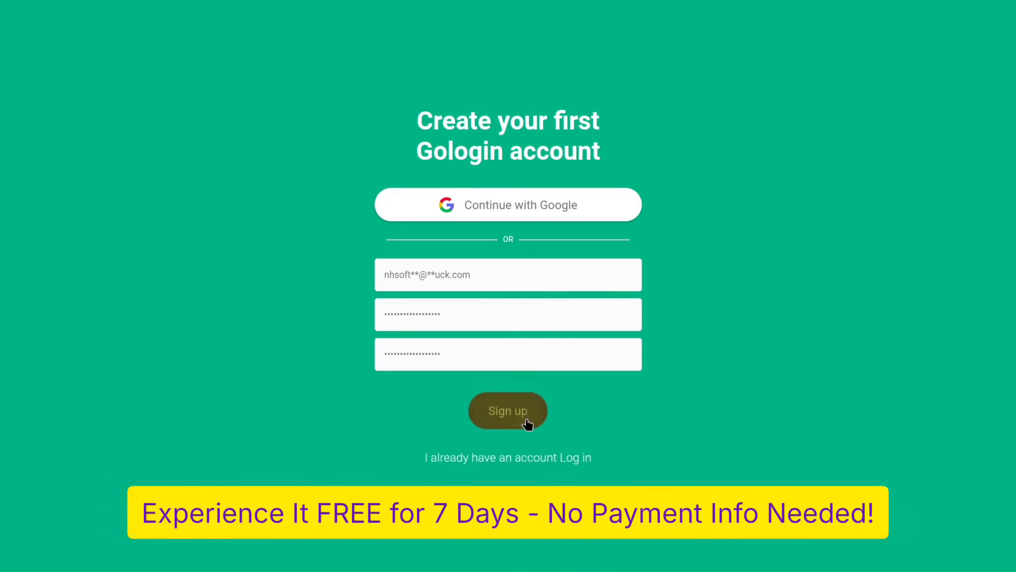
Create the GoLogin account and answer the accounts and proxies onboarding questions
left_click(527, 418)
left_click(515, 162)
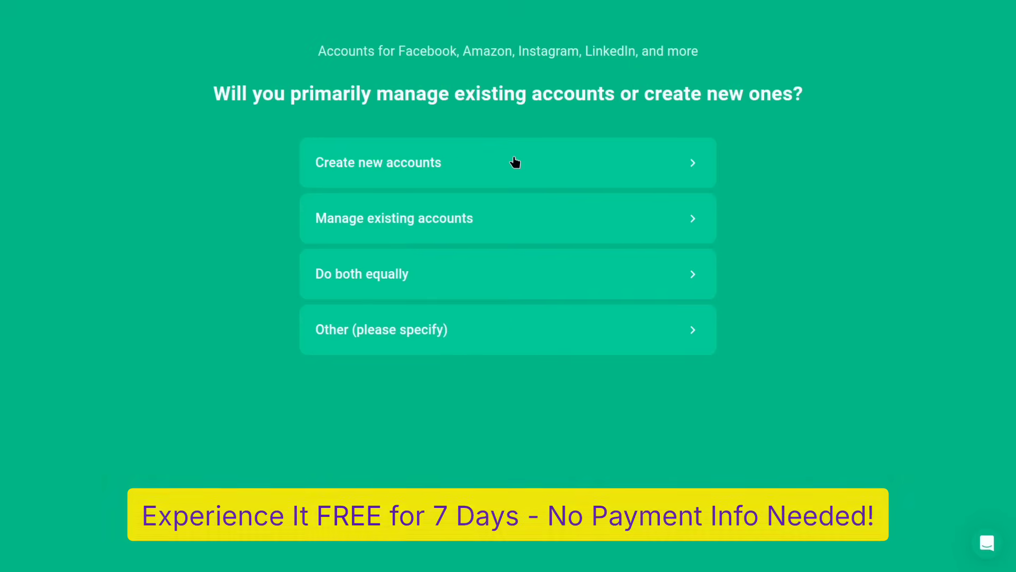
left_click(478, 287)
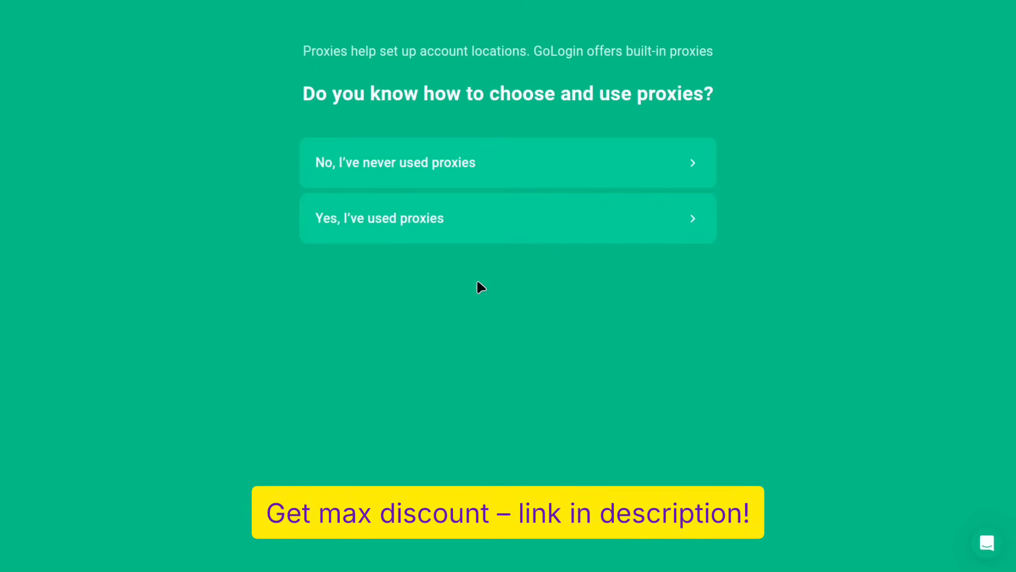
left_click(477, 175)
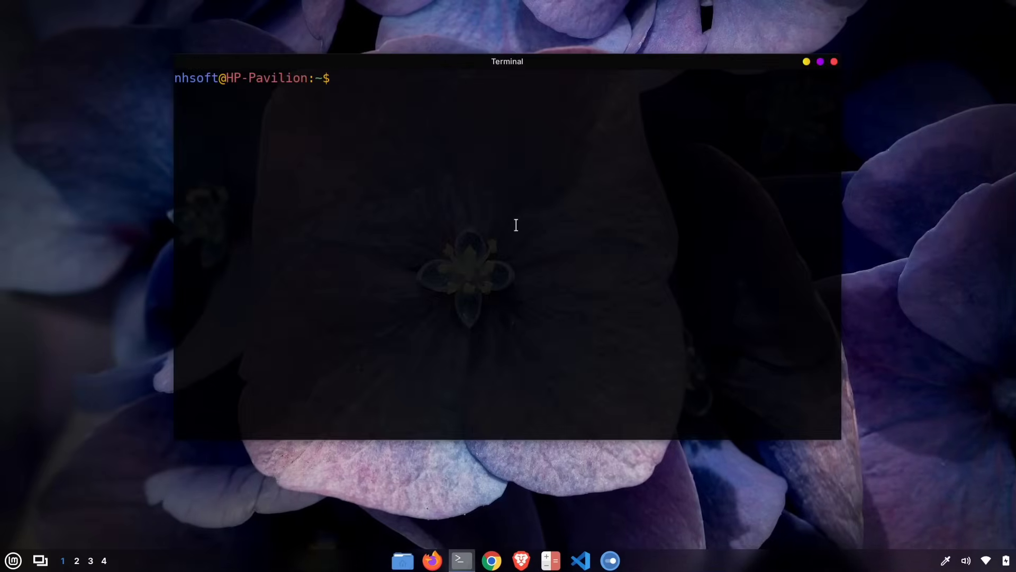
Run ./disclaimer.sh to print the AI Voice Disclosure notice, then open the Mint menu
key("Return")
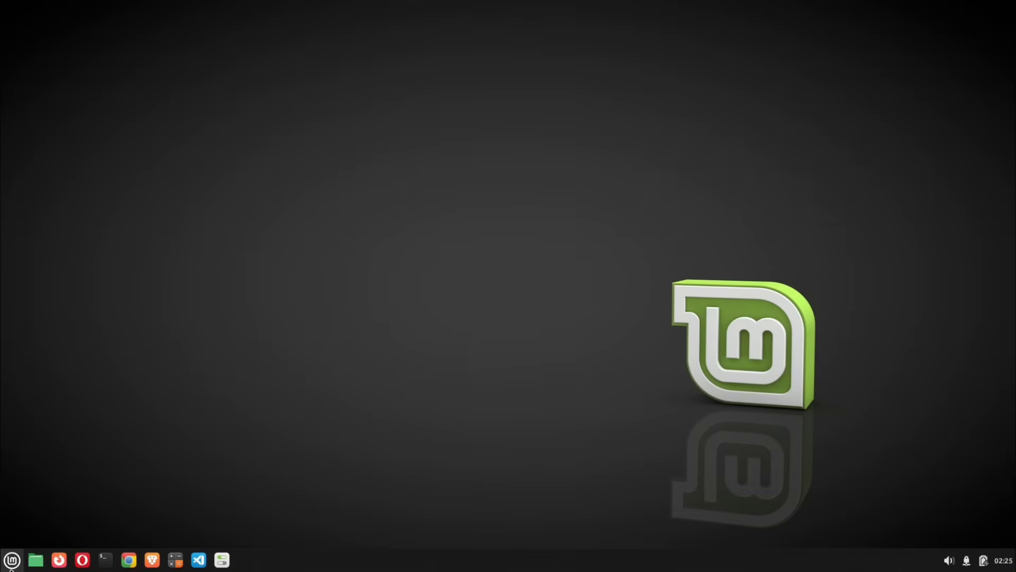
left_click(12, 560)
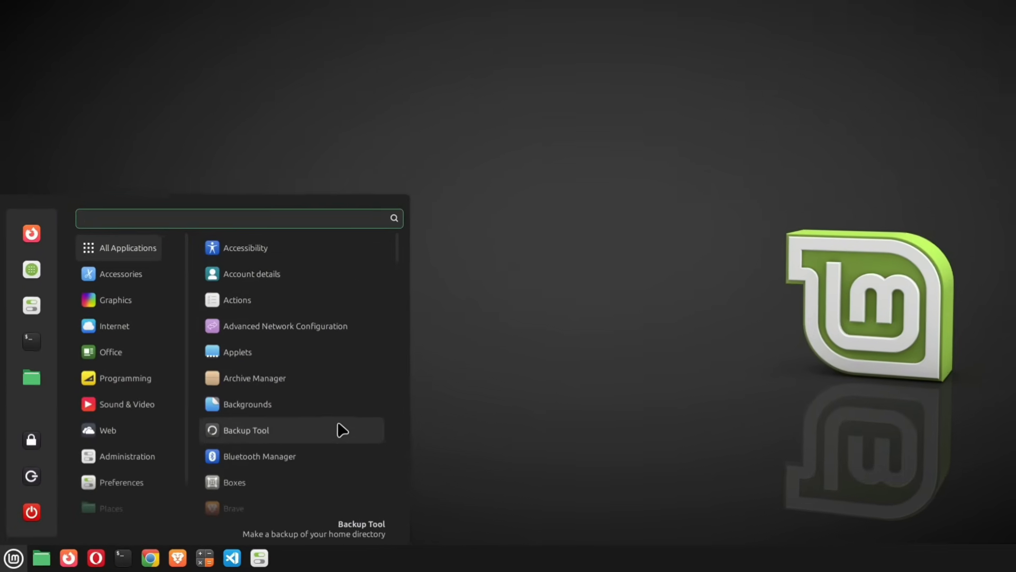
Switch to the browser workspace and download the Inter family from its Google Fonts page
left_click(483, 362)
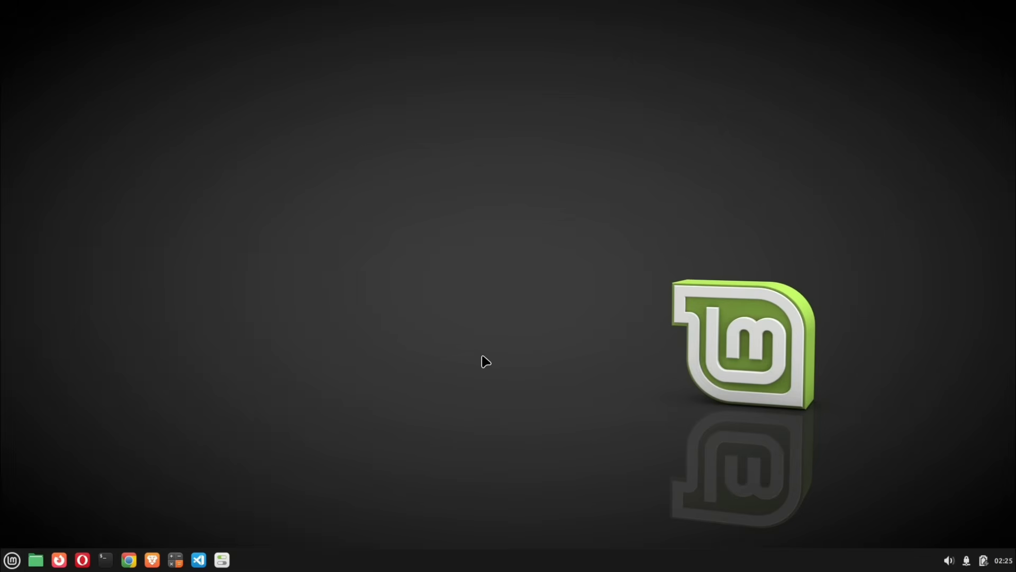
key("ctrl+alt+Right")
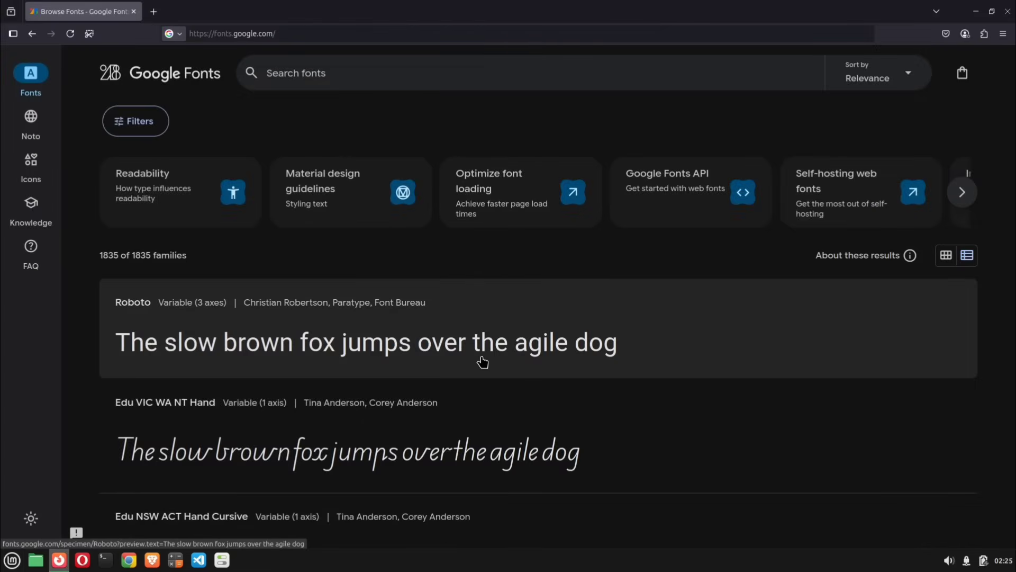
scroll(482, 362, "down", 3)
scroll(482, 361, "down", 1)
scroll(482, 362, "down", 2)
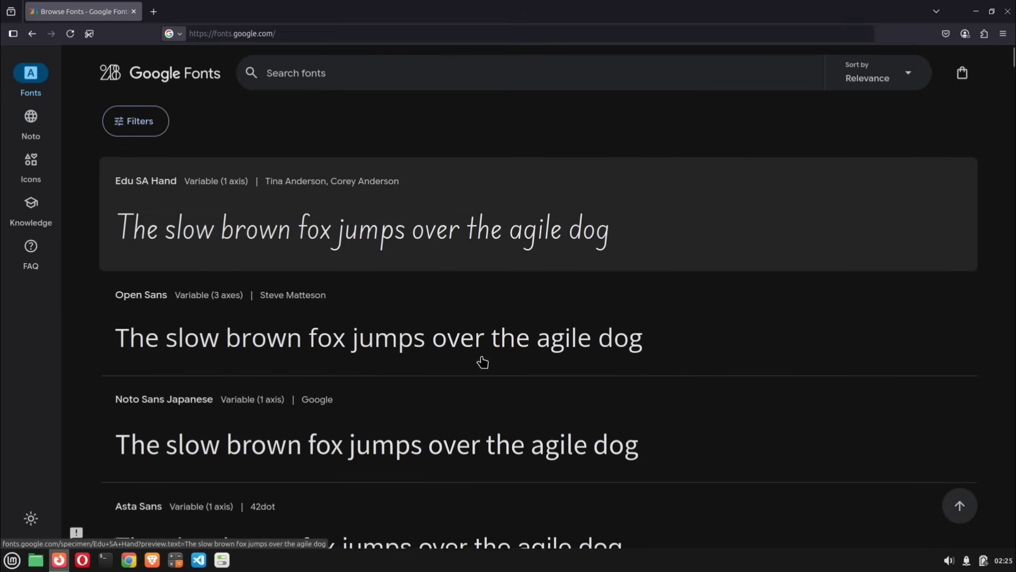
scroll(482, 362, "down", 2)
scroll(482, 362, "down", 2)
scroll(482, 362, "down", 2)
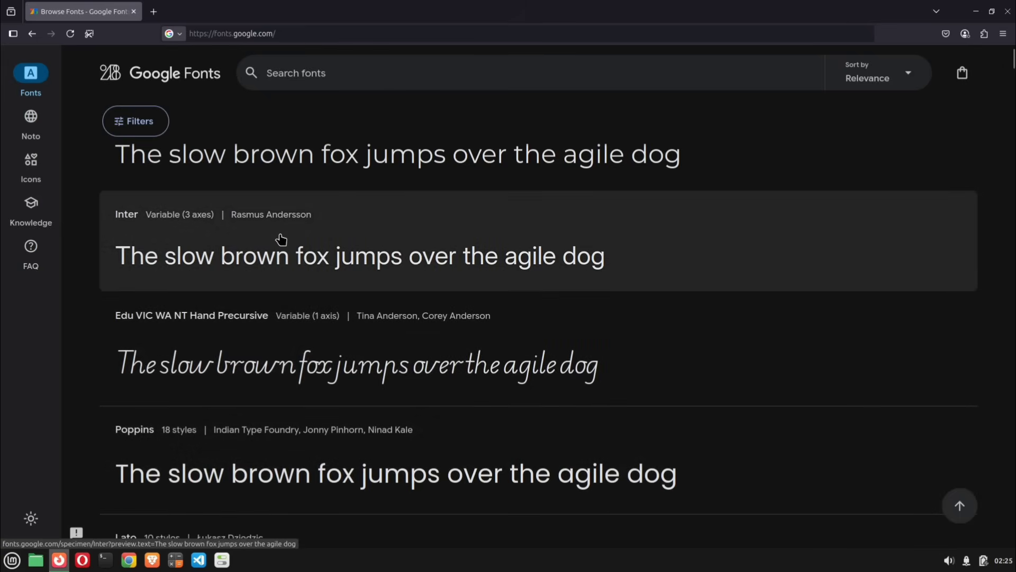
left_click(317, 248)
left_click(921, 124)
left_click(819, 261)
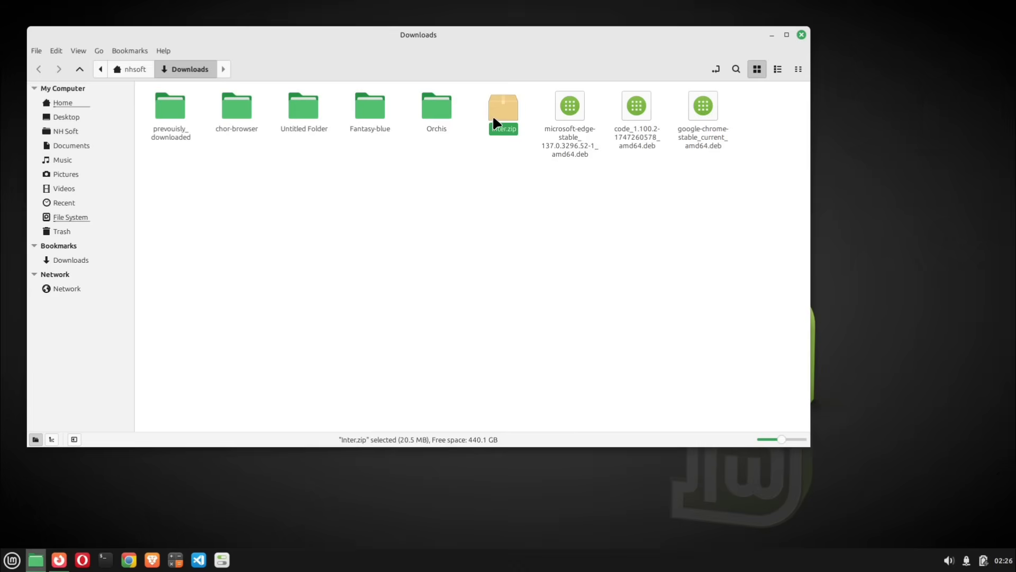
Extract Inter.zip in Downloads and copy its two variable .ttf font files
right_click(493, 115)
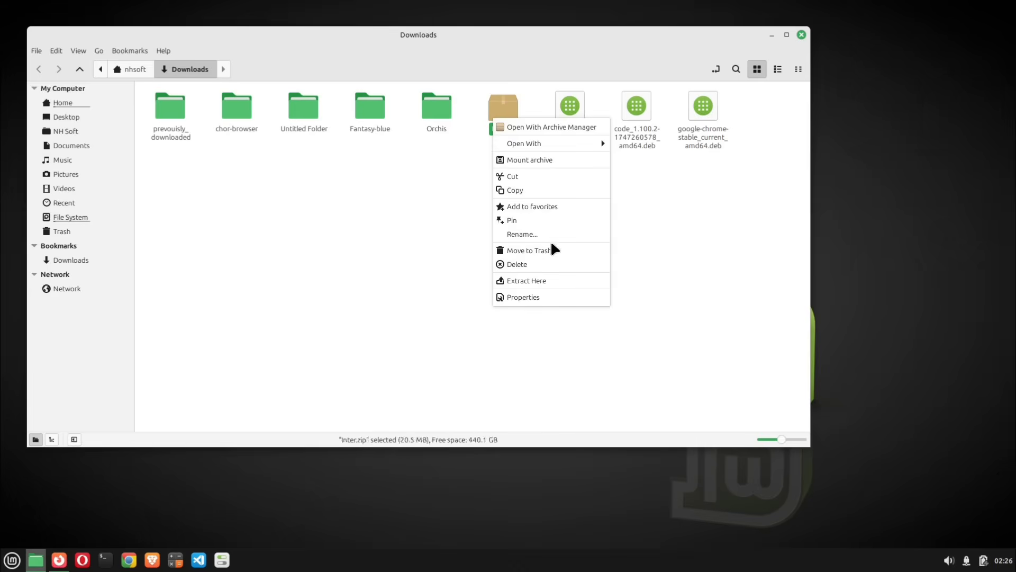
left_click(537, 280)
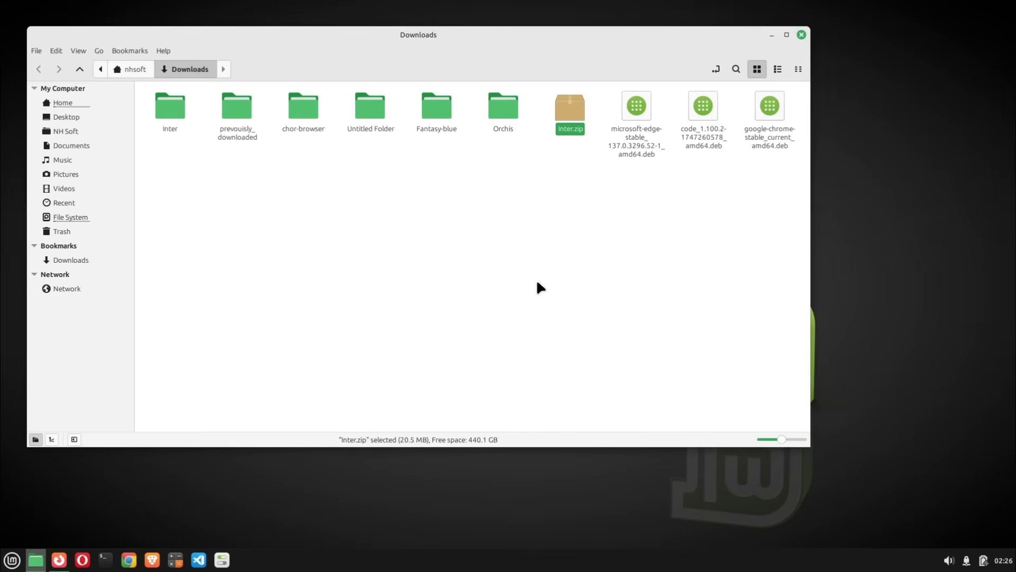
left_click(537, 281)
double_click(171, 127)
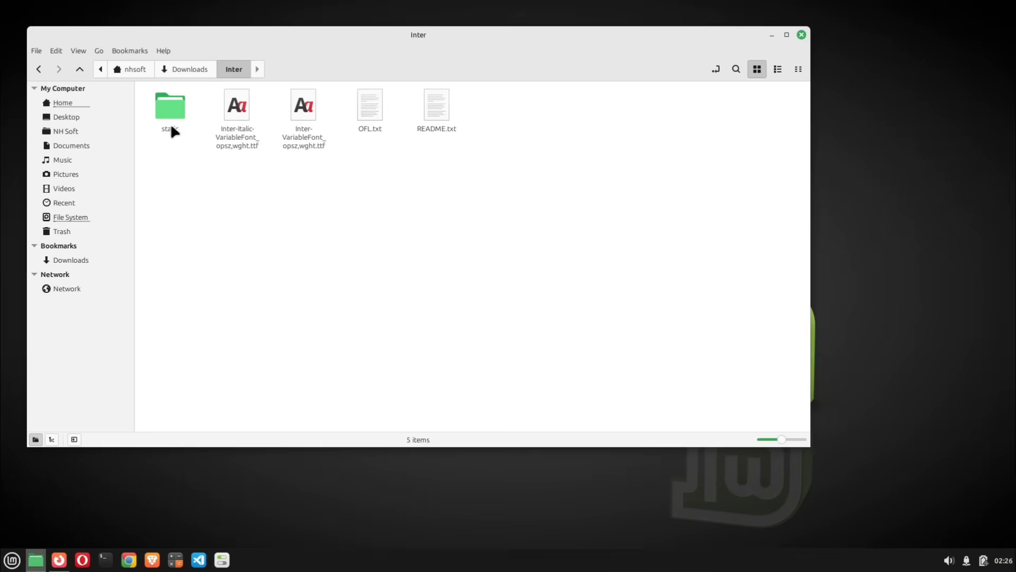
left_click_drag(328, 165, 239, 95)
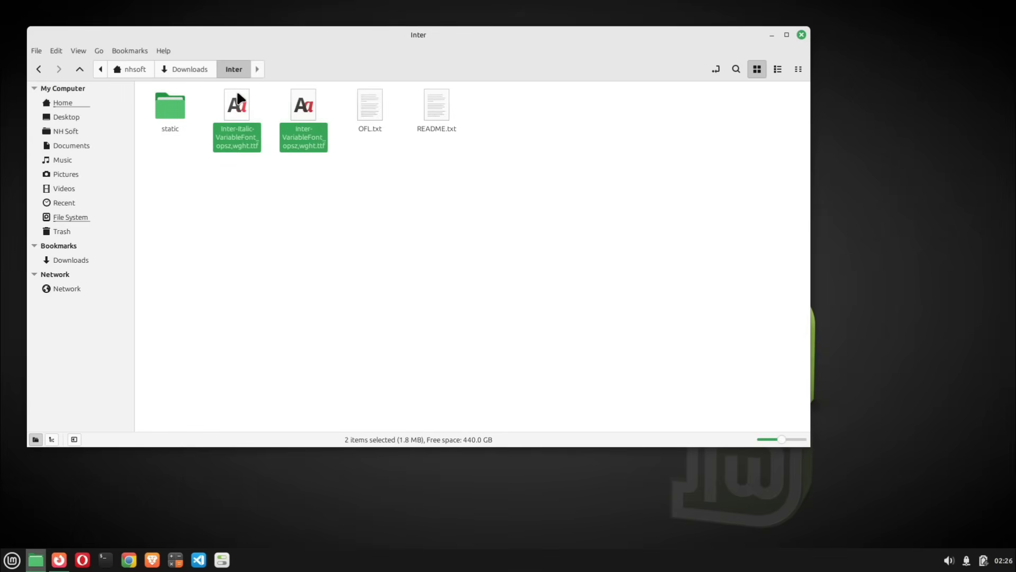
right_click(303, 110)
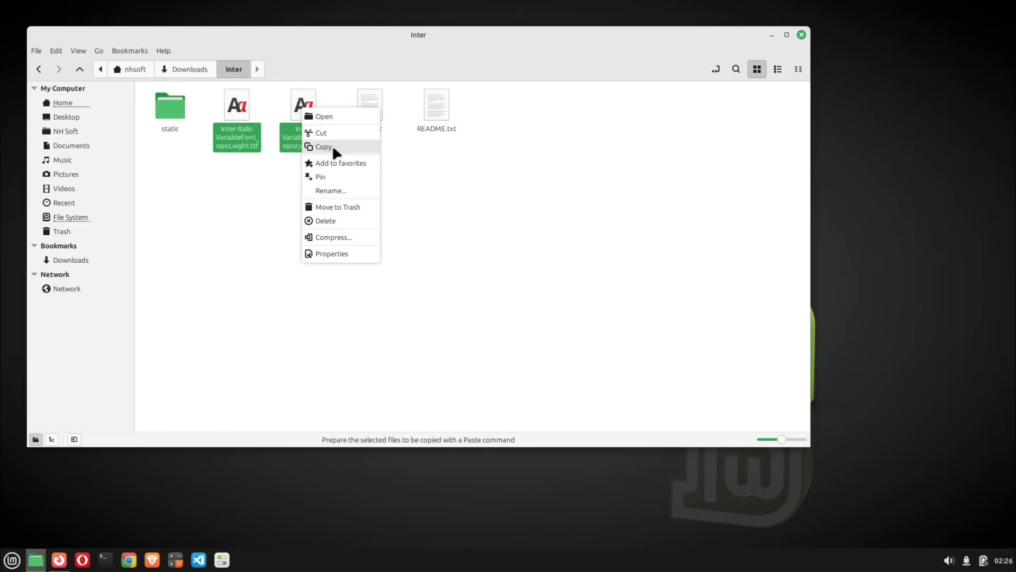
left_click(334, 151)
Show hidden files in Home and paste the fonts into .local/share/fonts
left_click(74, 105)
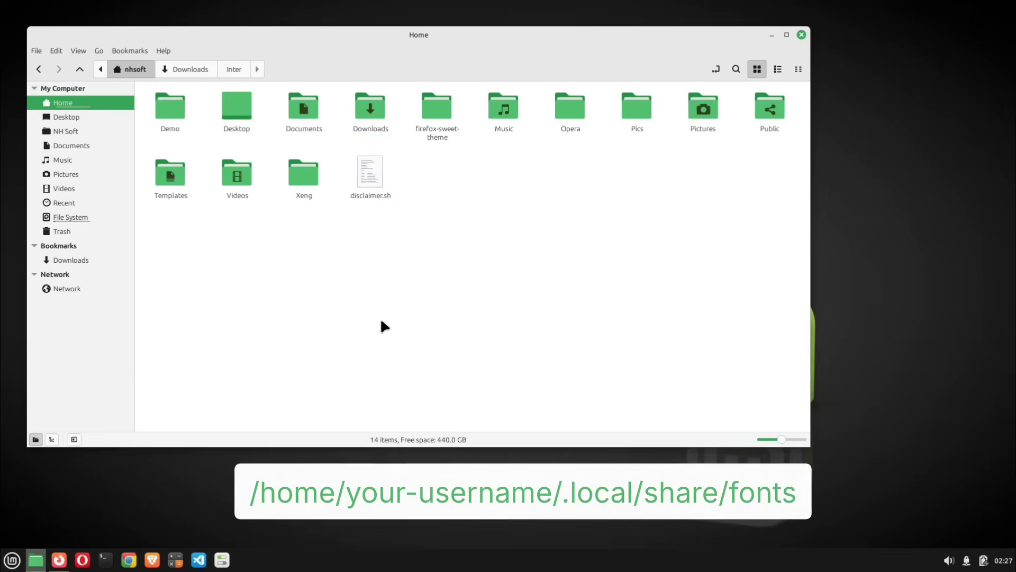
key("ctrl+h")
double_click(166, 249)
double_click(169, 109)
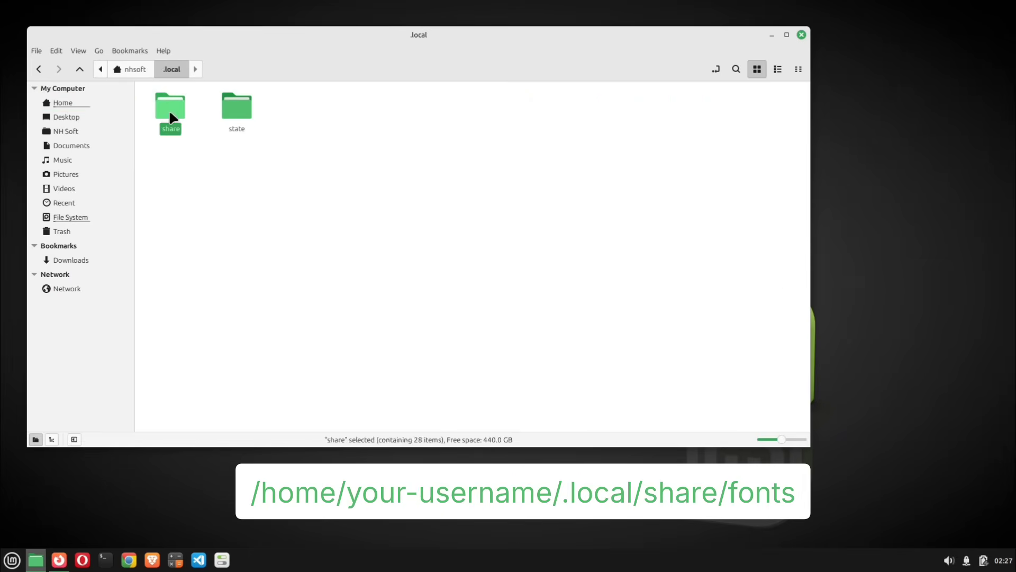
double_click(572, 111)
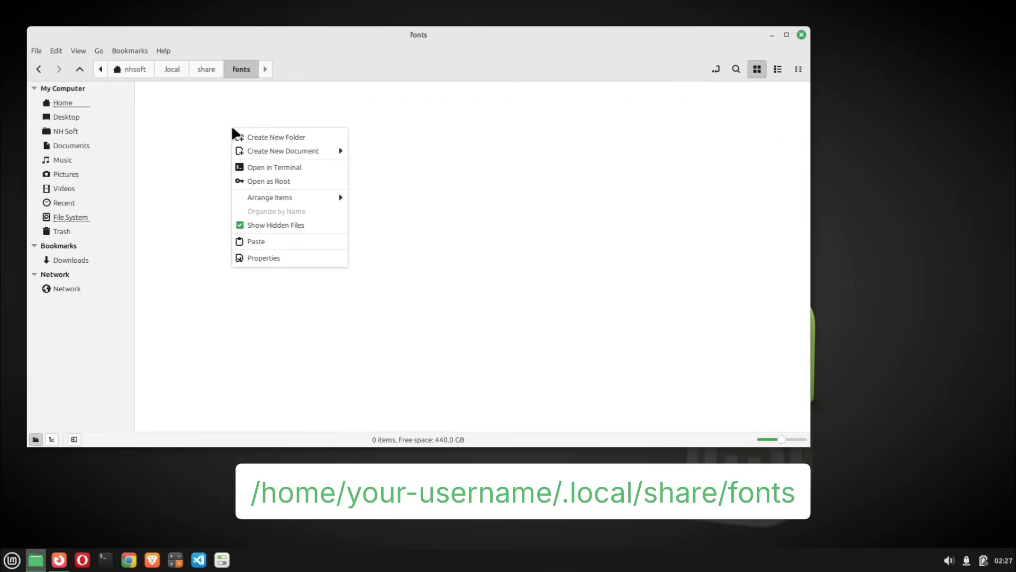
left_click(264, 242)
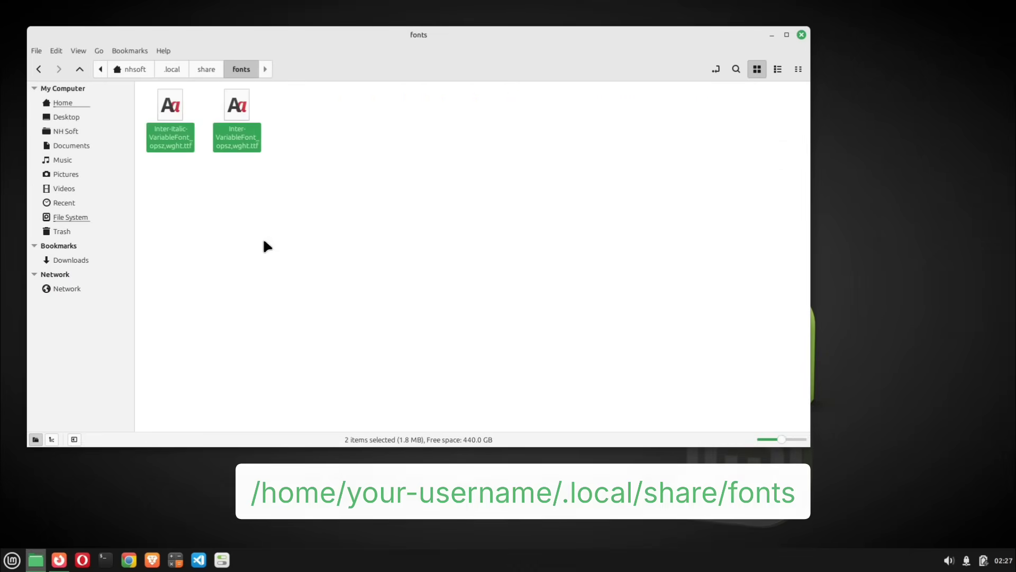
Open Font Selection and set the default font to Inter Regular 11
left_click(802, 34)
key("super")
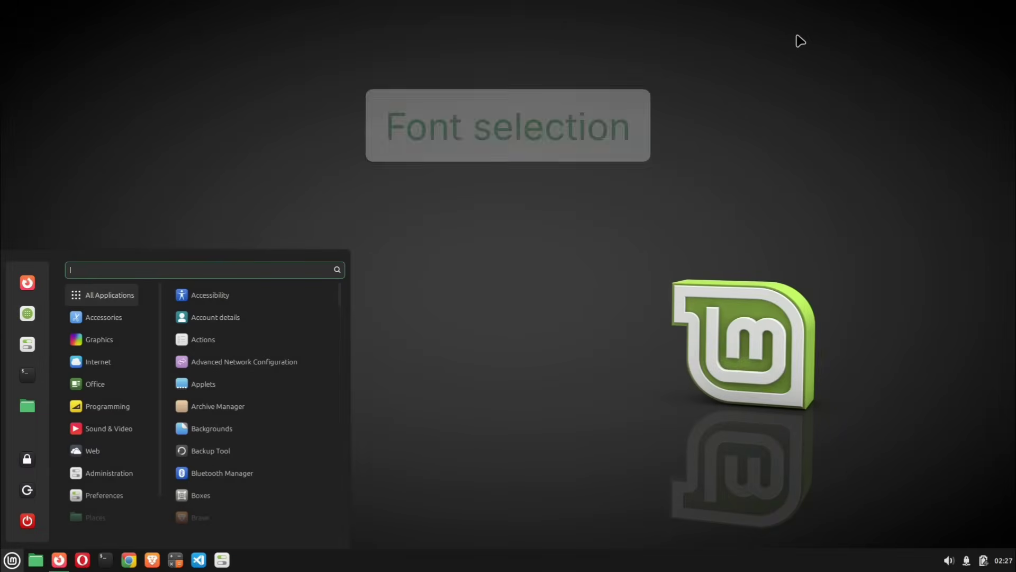
type("font")
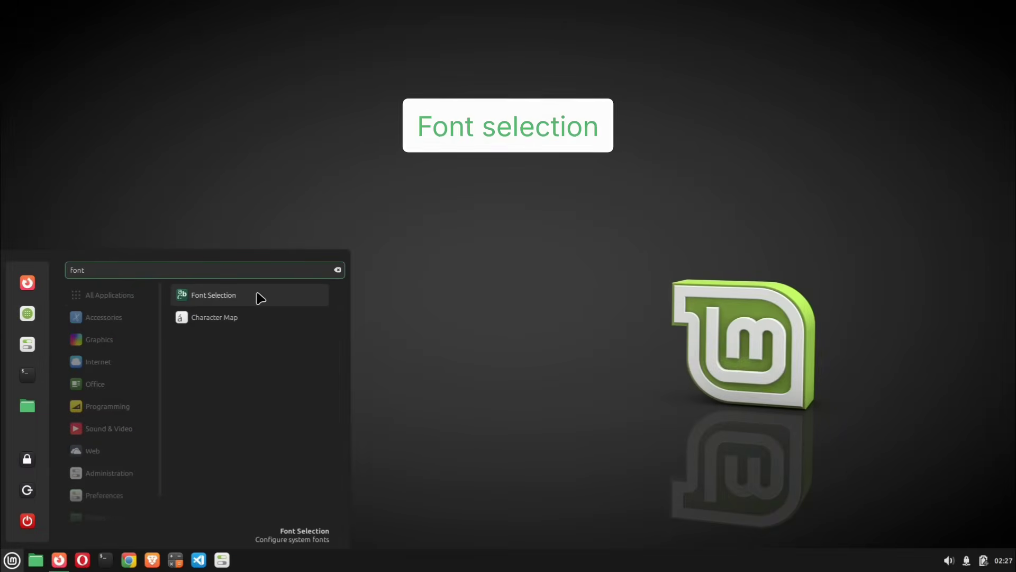
left_click(257, 295)
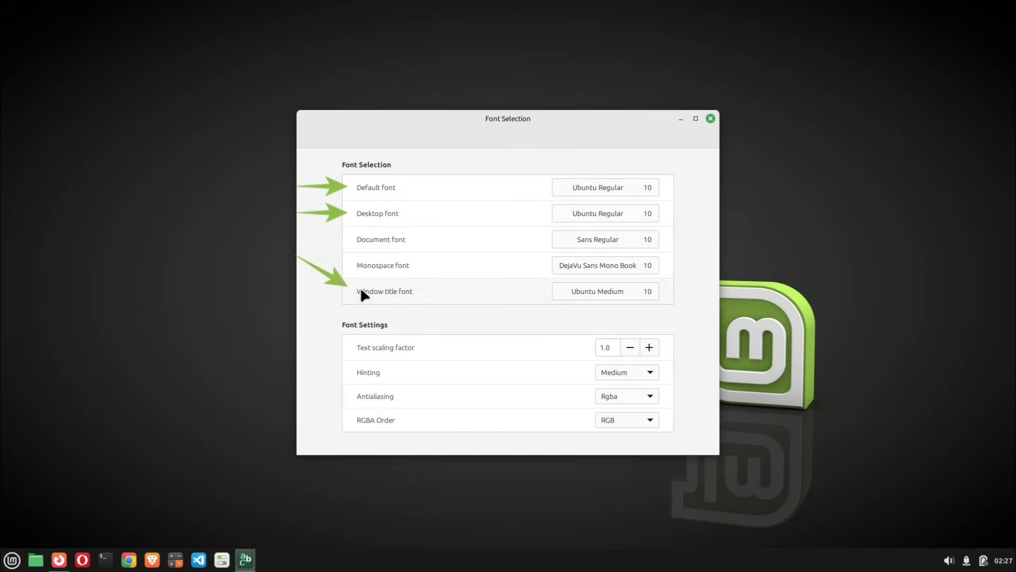
left_click(598, 188)
type("inter")
scroll(429, 260, "down", 2)
scroll(430, 261, "up", 2)
left_click(469, 303)
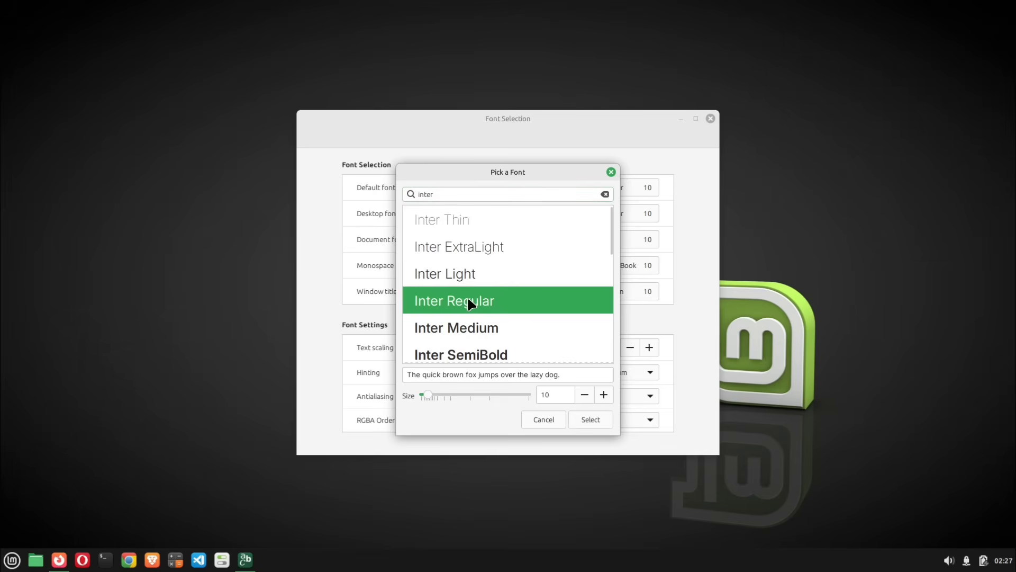
key("super")
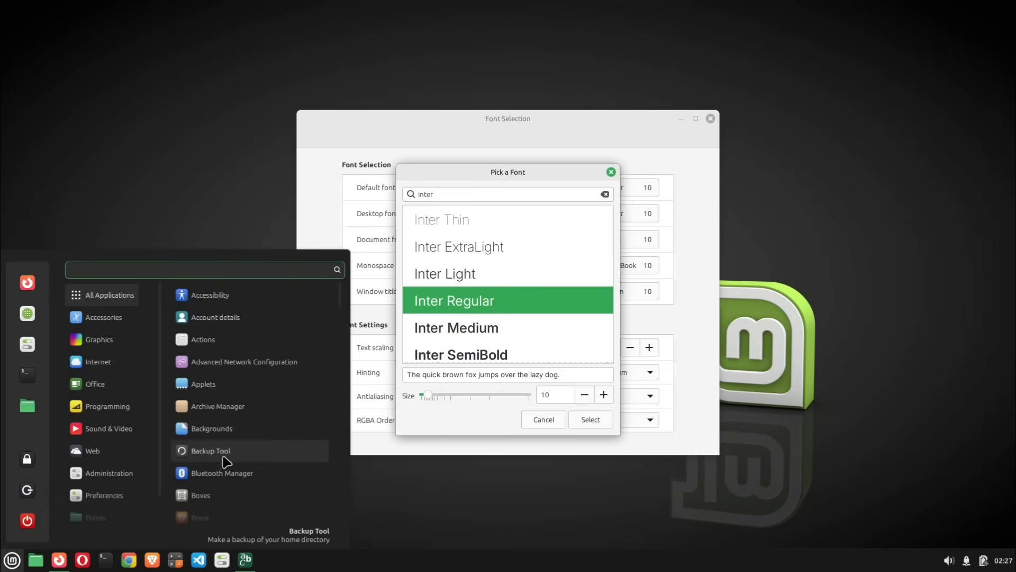
left_click(591, 375)
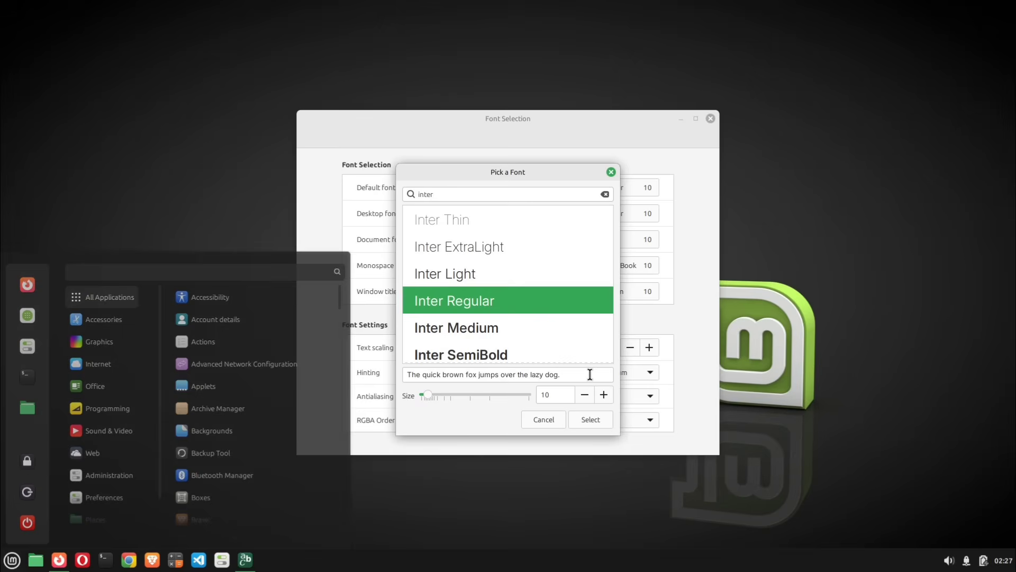
left_click(606, 393)
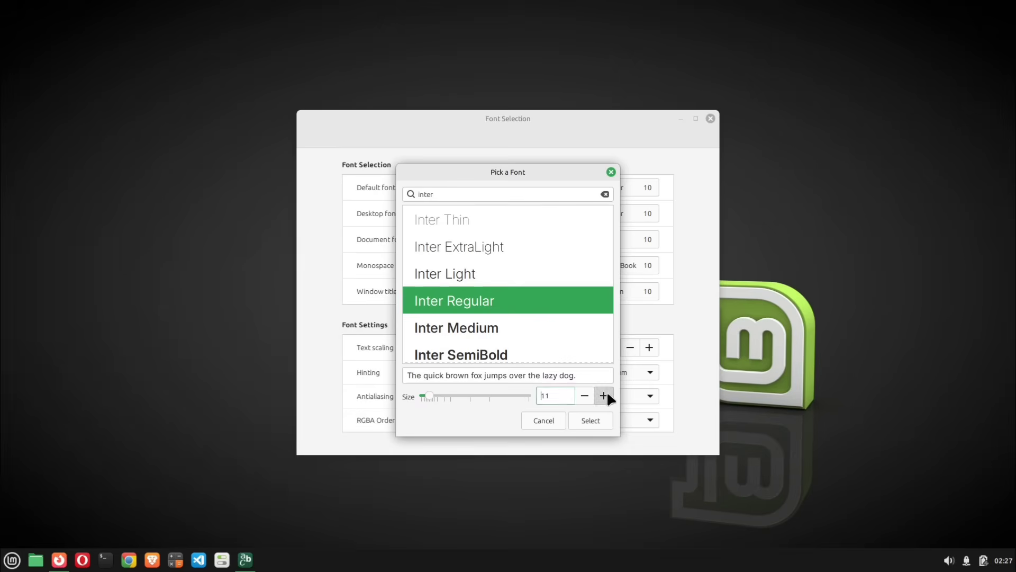
left_click(590, 420)
Set the desktop font to Inter Regular 11
left_click(572, 219)
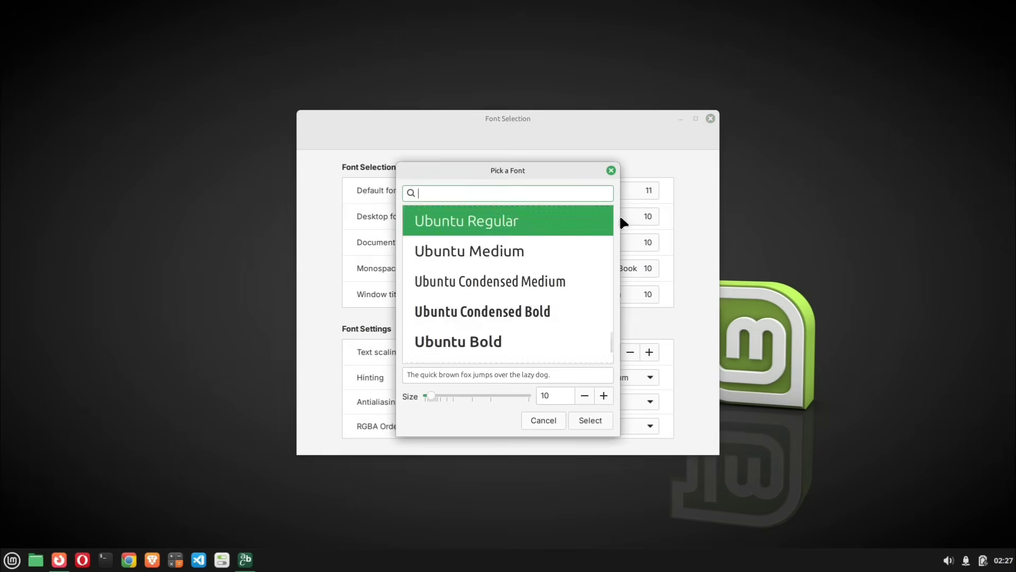
type("inter")
scroll(507, 239, "up", 5)
left_click(501, 286)
left_click(604, 396)
left_click(589, 420)
Set the window title font to Inter Medium, size 11
left_click(611, 296)
type("inter")
scroll(541, 258, "up", 5)
left_click(483, 331)
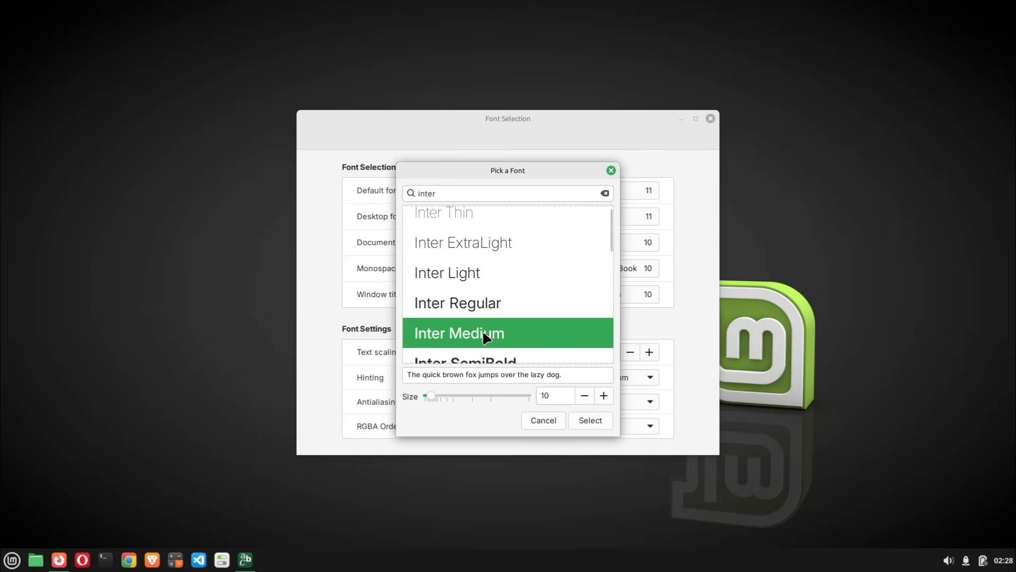
left_click(603, 396)
left_click(591, 419)
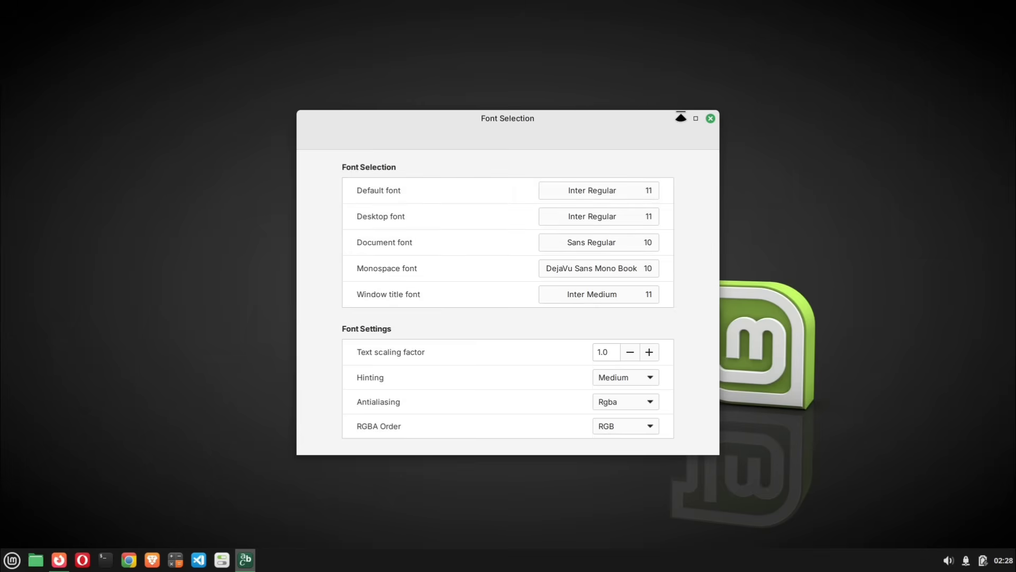
Go to the Skeuos theme page and highlight 'Cinamon' under its supported themes
left_click(711, 118)
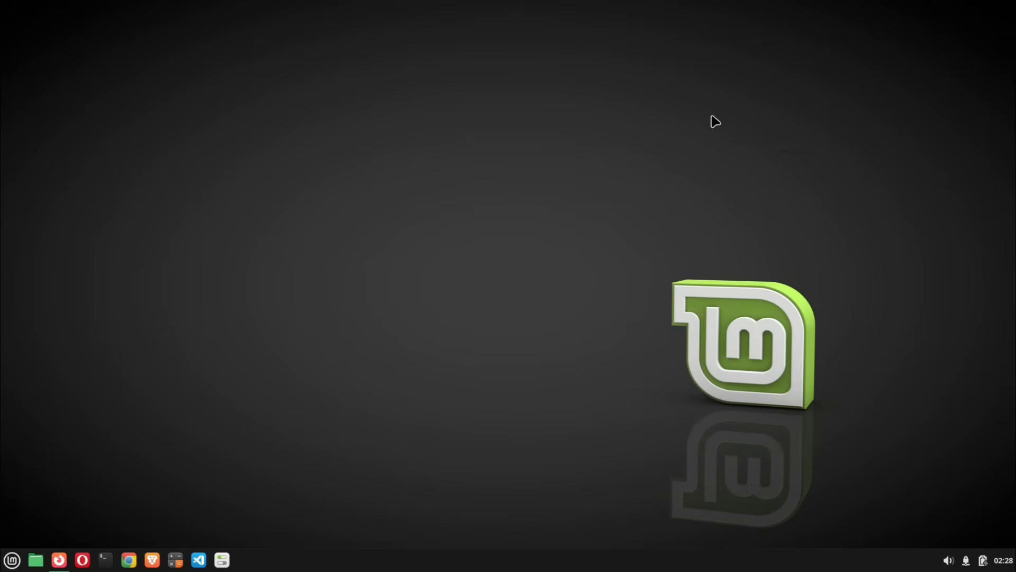
key("super")
left_click(32, 524)
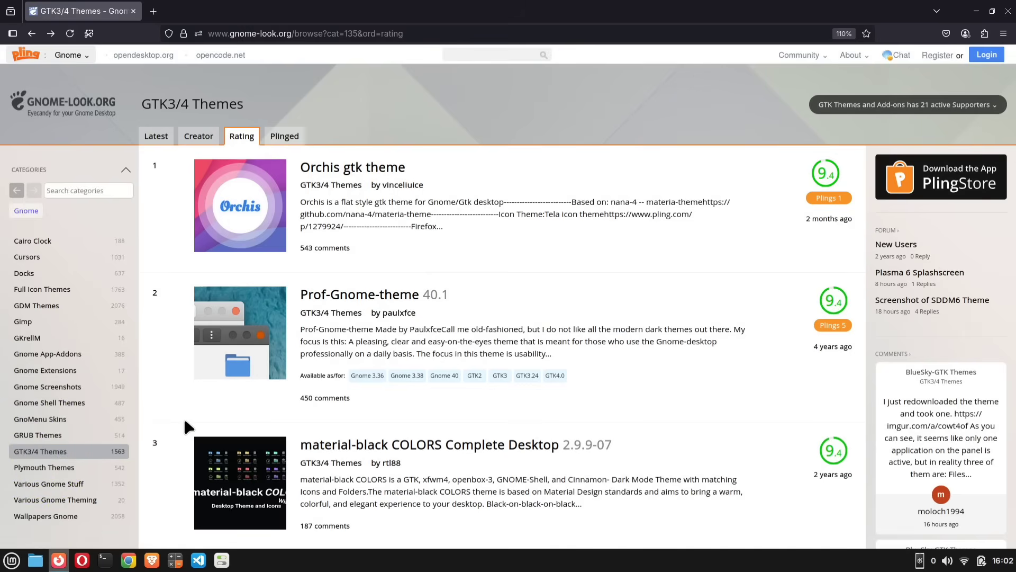
scroll(188, 428, "down", 5)
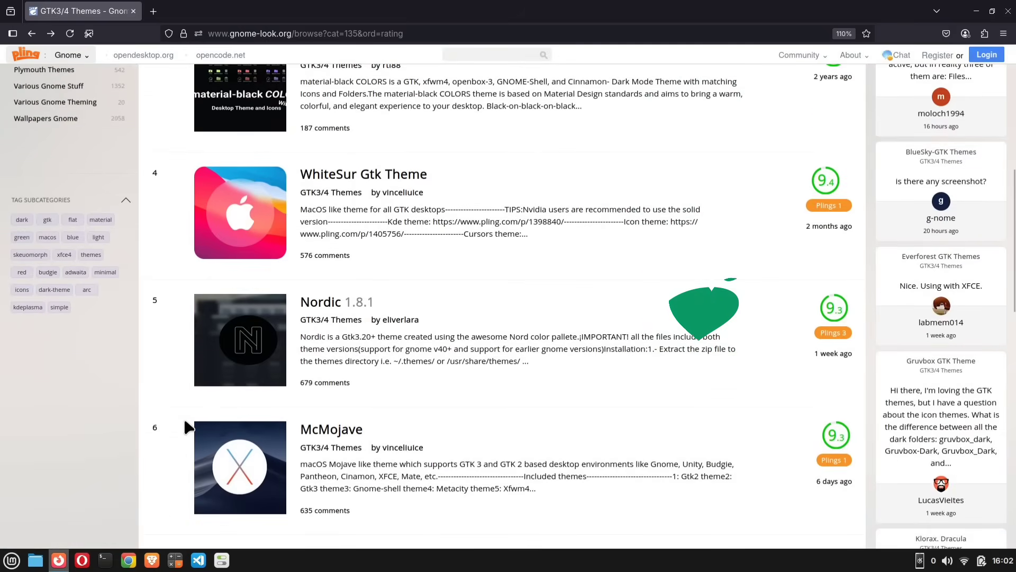
scroll(189, 428, "down", 5)
scroll(189, 428, "down", 3)
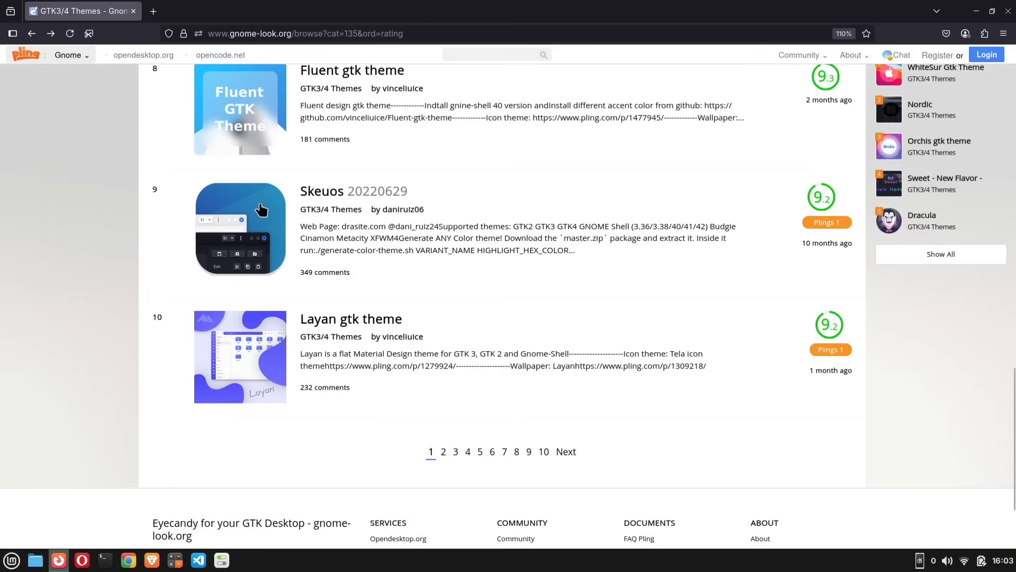
left_click(334, 193)
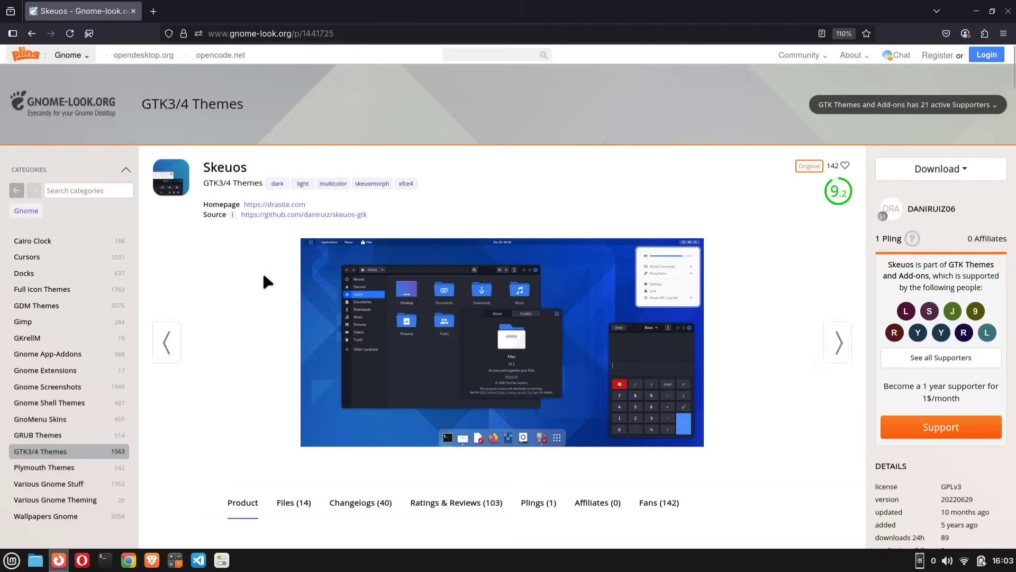
scroll(259, 284, "down", 3)
scroll(258, 285, "down", 3)
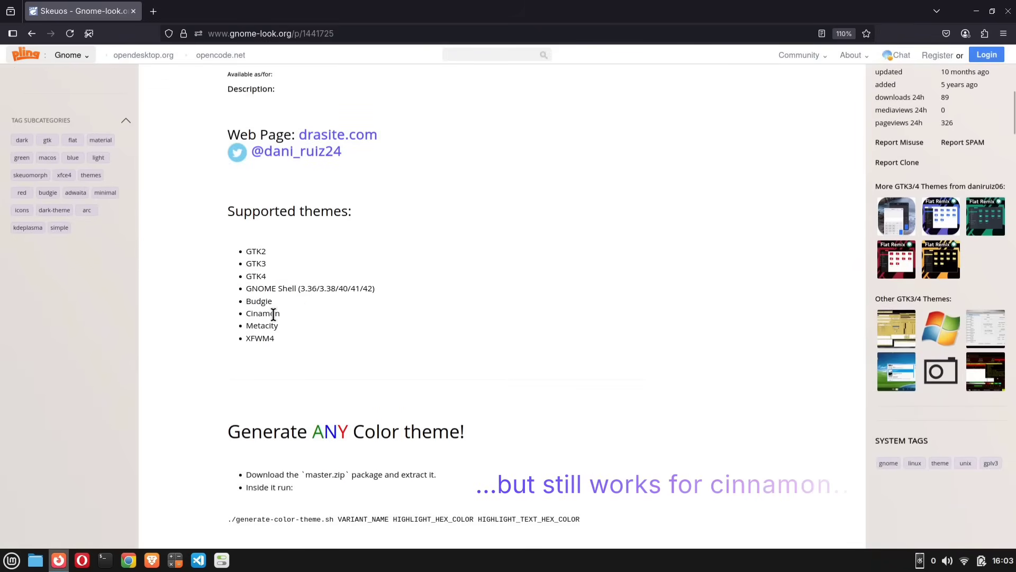
left_click_drag(281, 311, 242, 317)
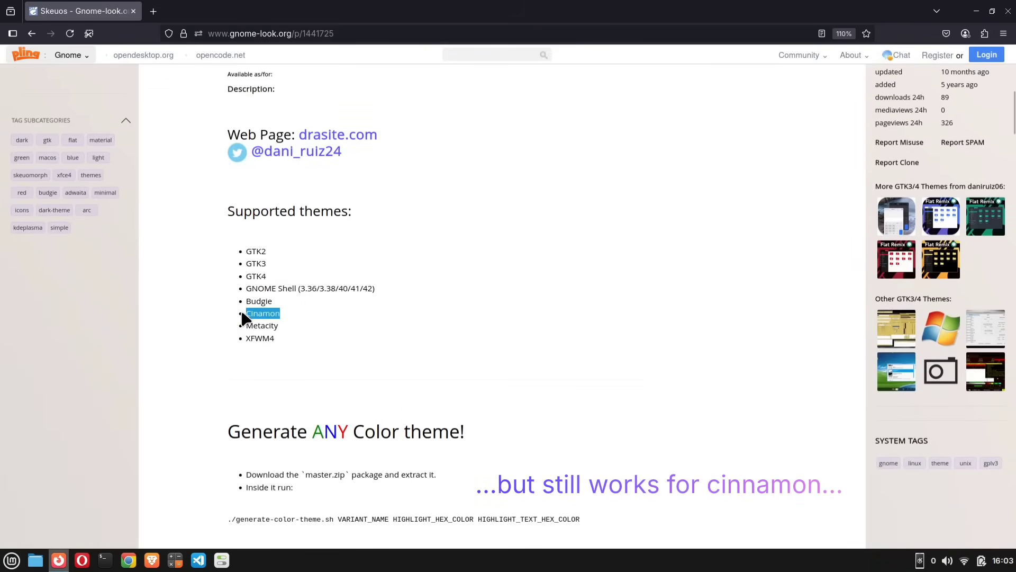
left_click(298, 316)
scroll(328, 324, "up", 5)
scroll(292, 343, "down", 2)
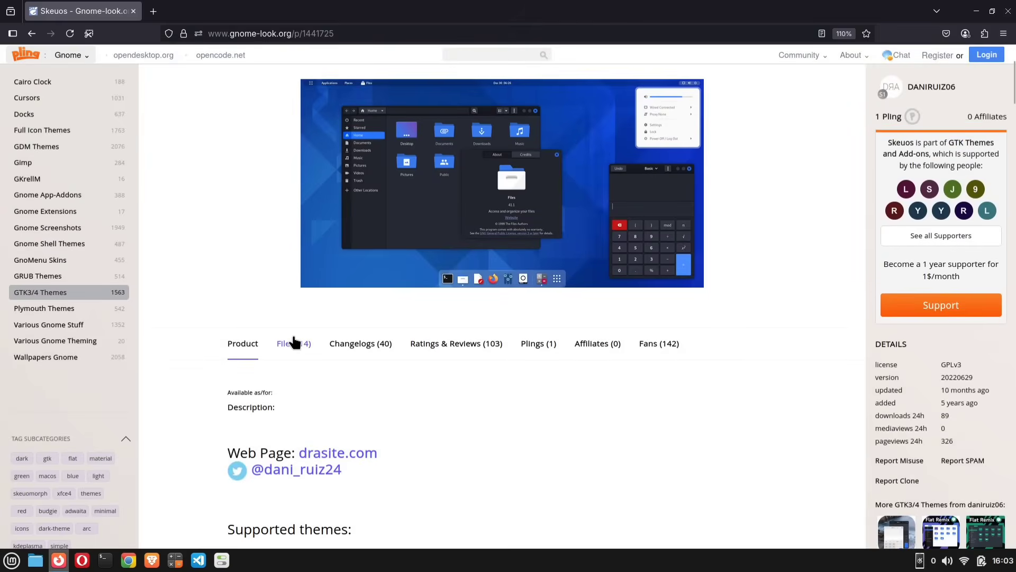
View the Skeuos download files and its OCS-Install instructions, zoomed in for reading
left_click(292, 343)
scroll(300, 366, "down", 2)
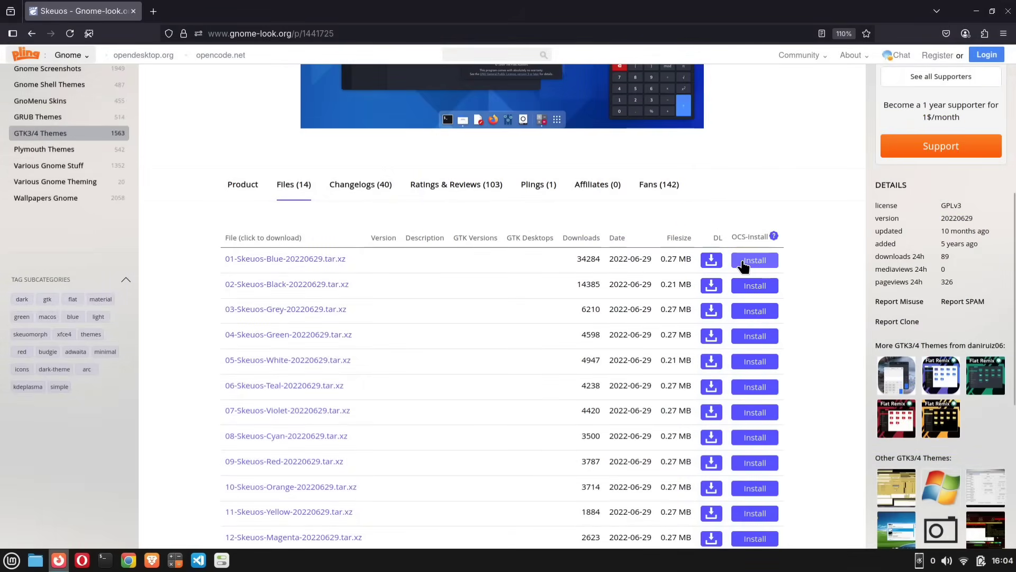
left_click(774, 236)
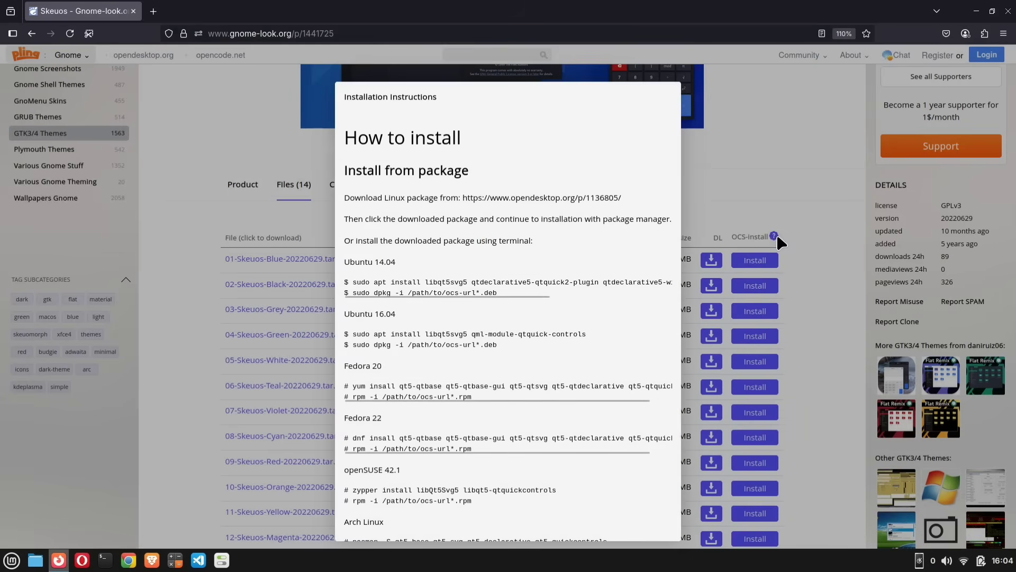
key("ctrl+plus")
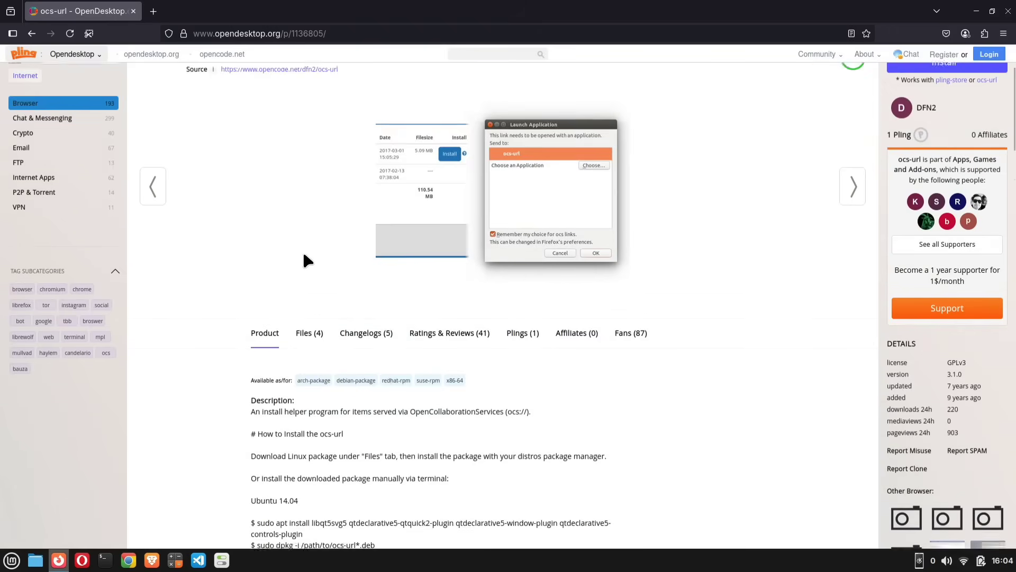
Download the ocs-url Debian package from the Files list
left_click(300, 242)
scroll(302, 242, "down", 2)
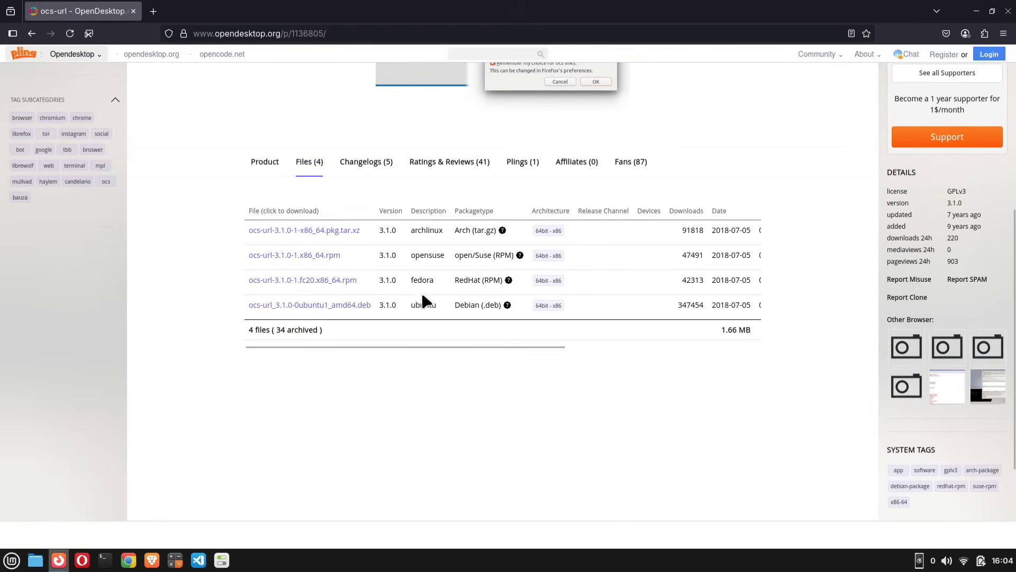
left_click(278, 309)
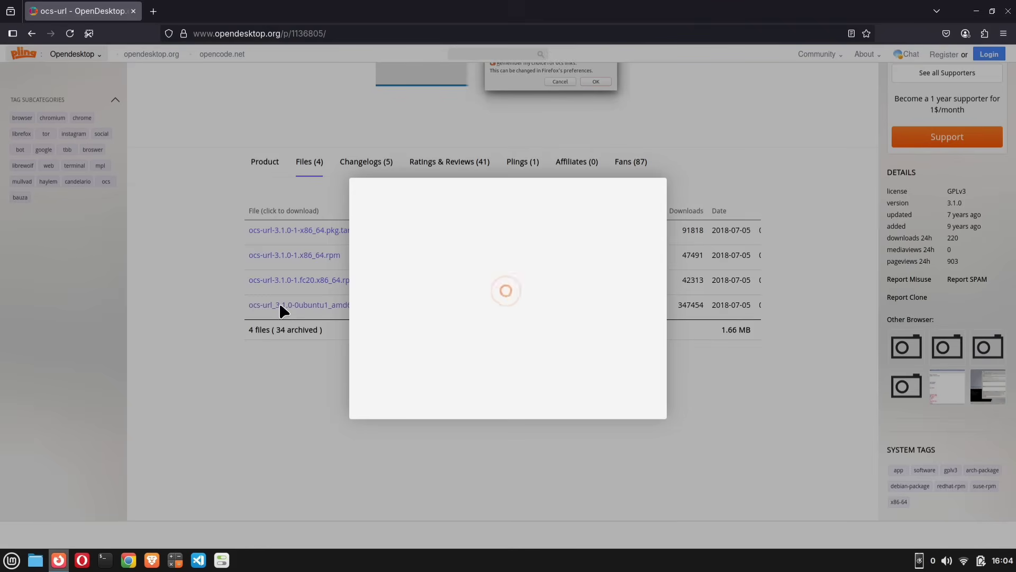
left_click(509, 278)
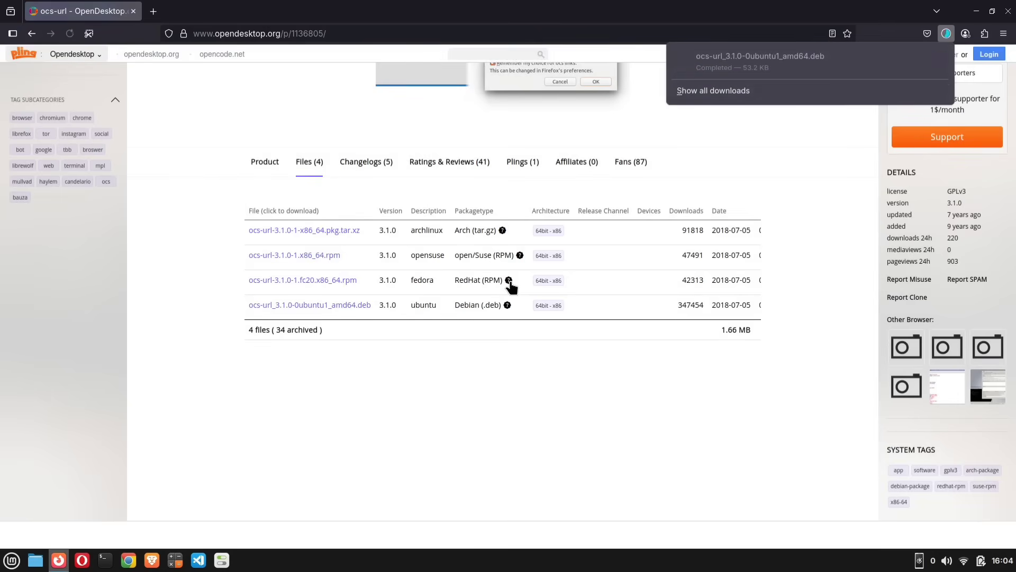
left_click(763, 131)
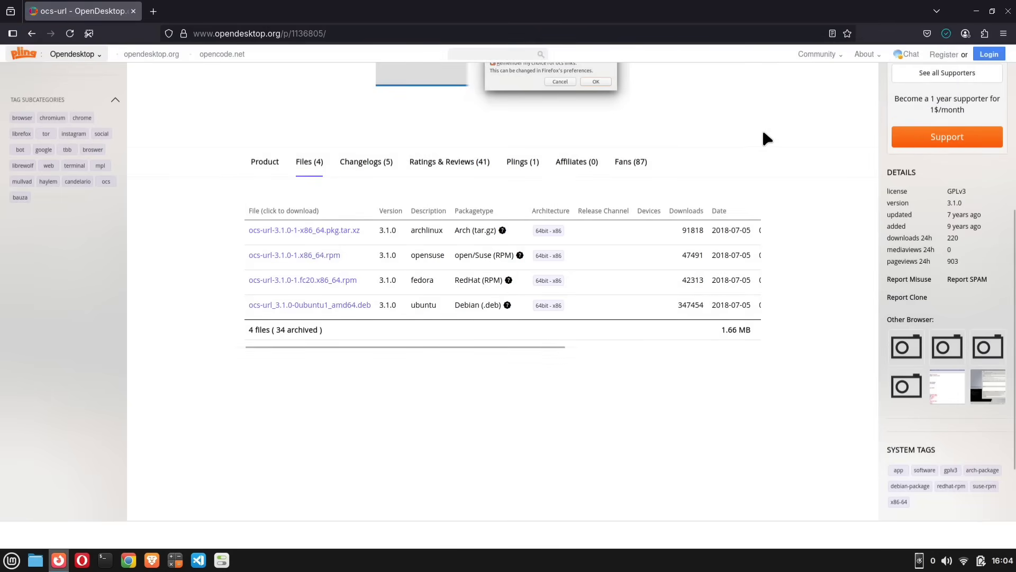
Copy the Ubuntu 16.04 apt install command from the ocs-url description
left_click(265, 162)
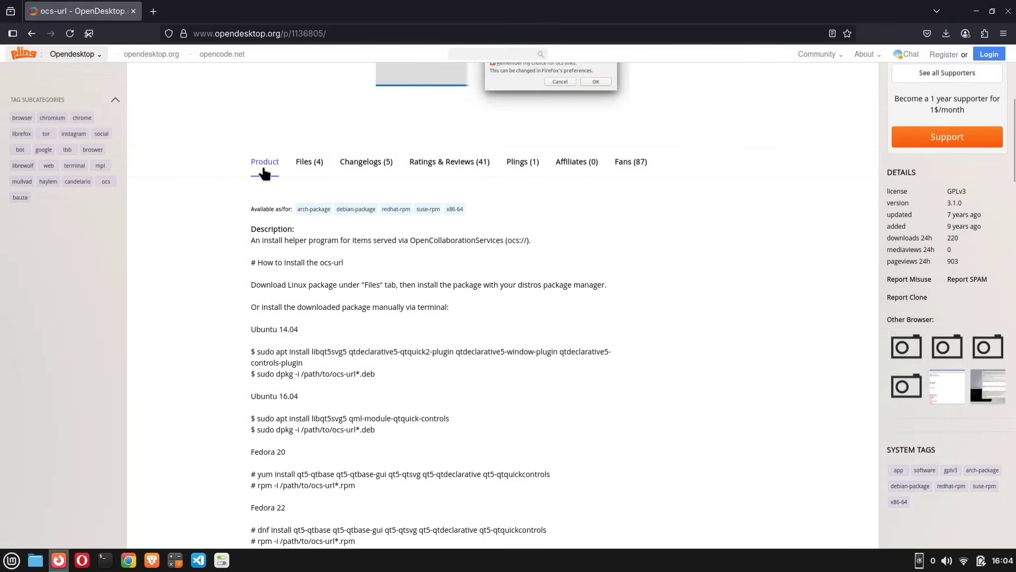
scroll(461, 302, "down", 3)
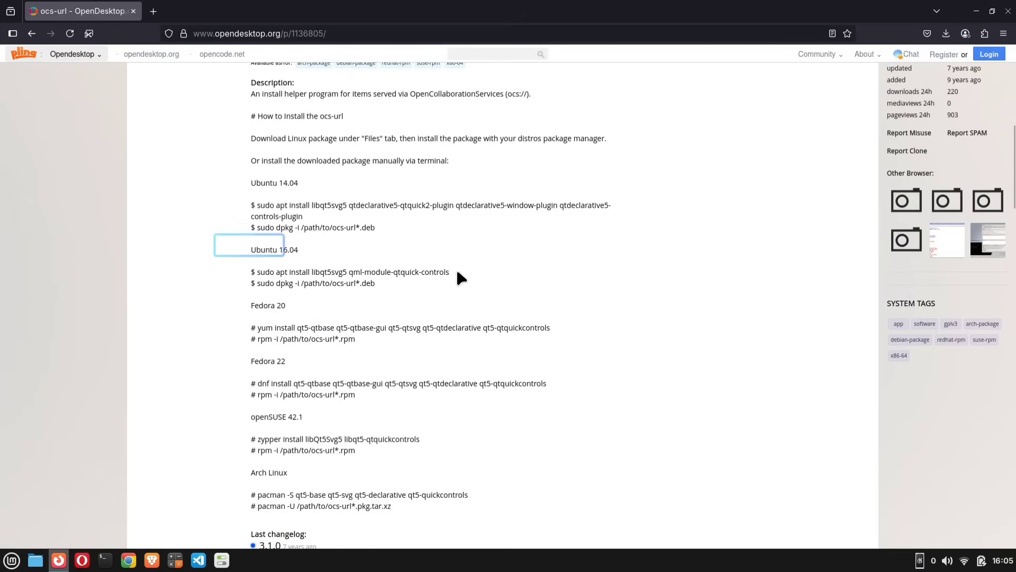
left_click_drag(450, 273, 256, 272)
right_click(307, 273)
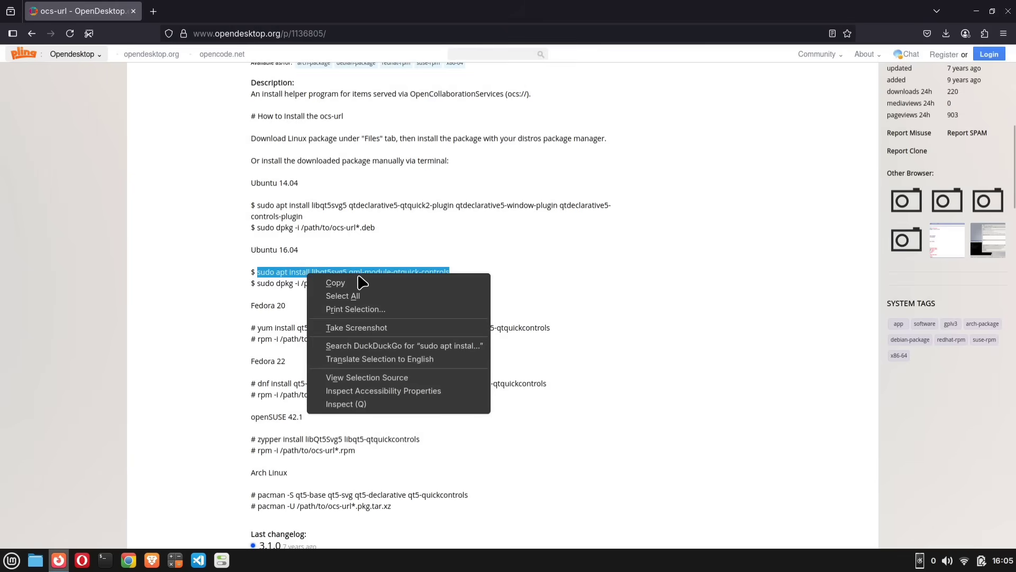
left_click(361, 284)
In a terminal opened in Downloads, run the pasted Ubuntu 16.04 dependency install command
right_click(517, 288)
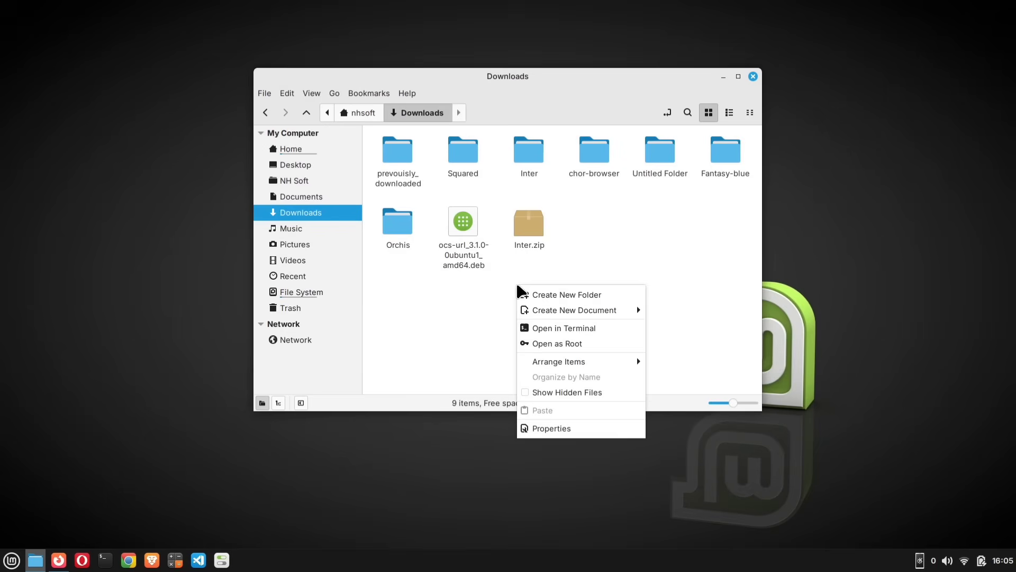
left_click(548, 326)
left_click(722, 76)
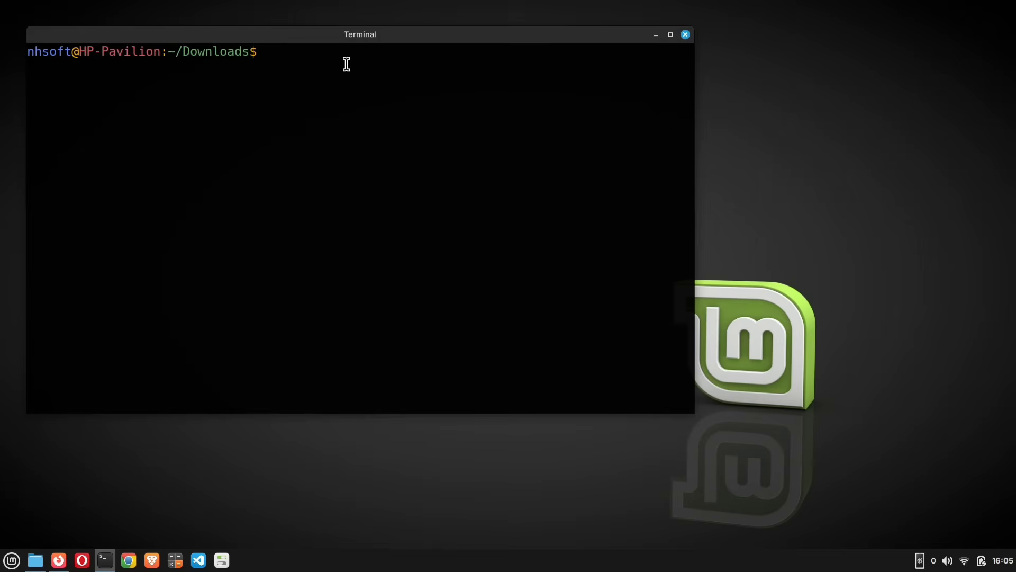
key("ctrl+shift+v")
key("End")
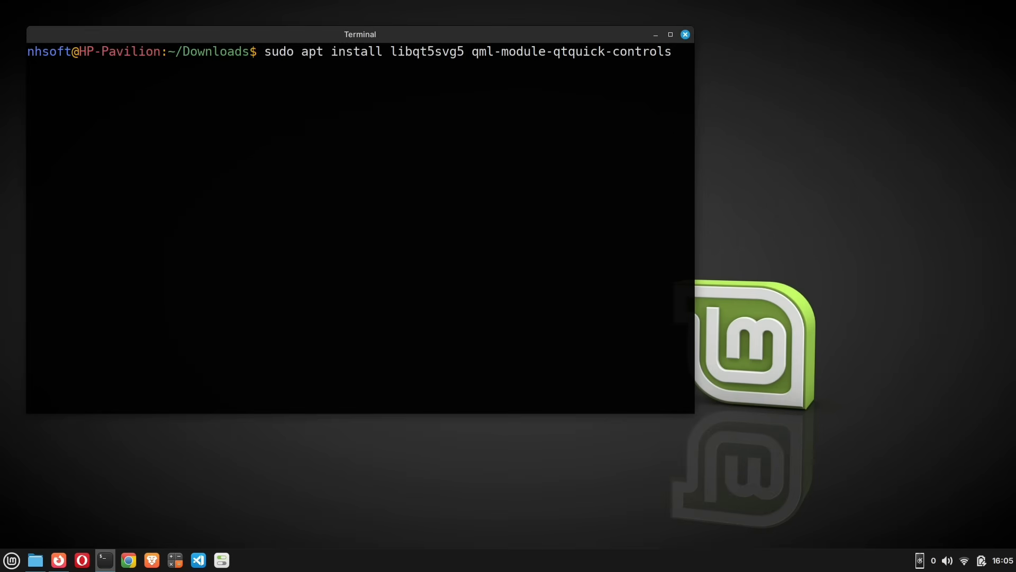
key("Return")
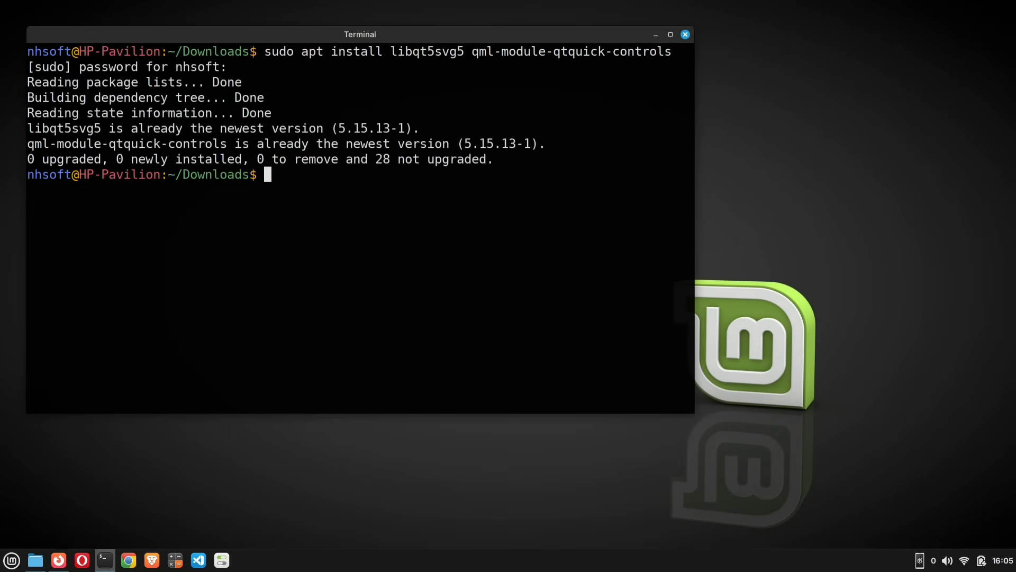
left_click(58, 560)
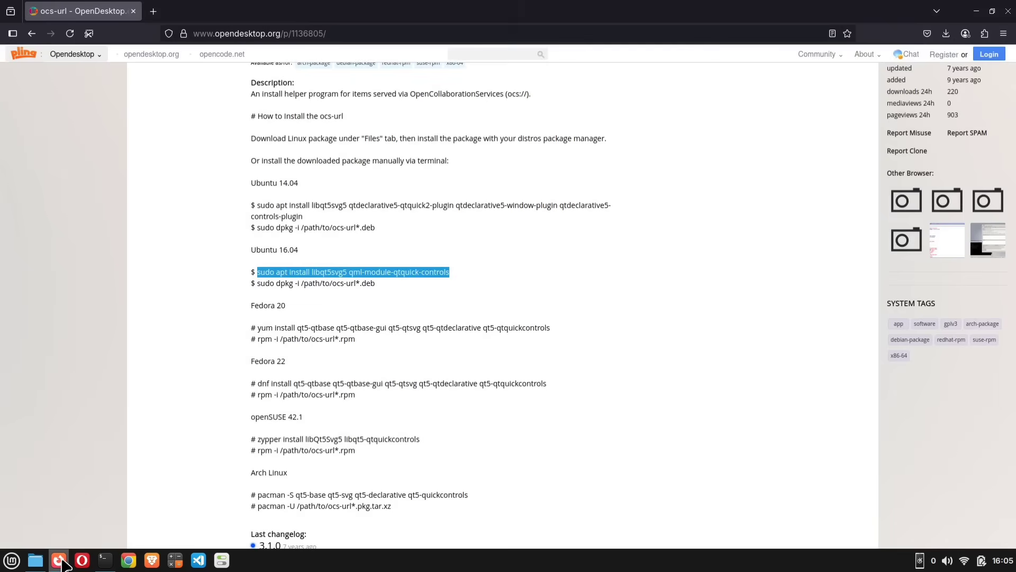
left_click(414, 273)
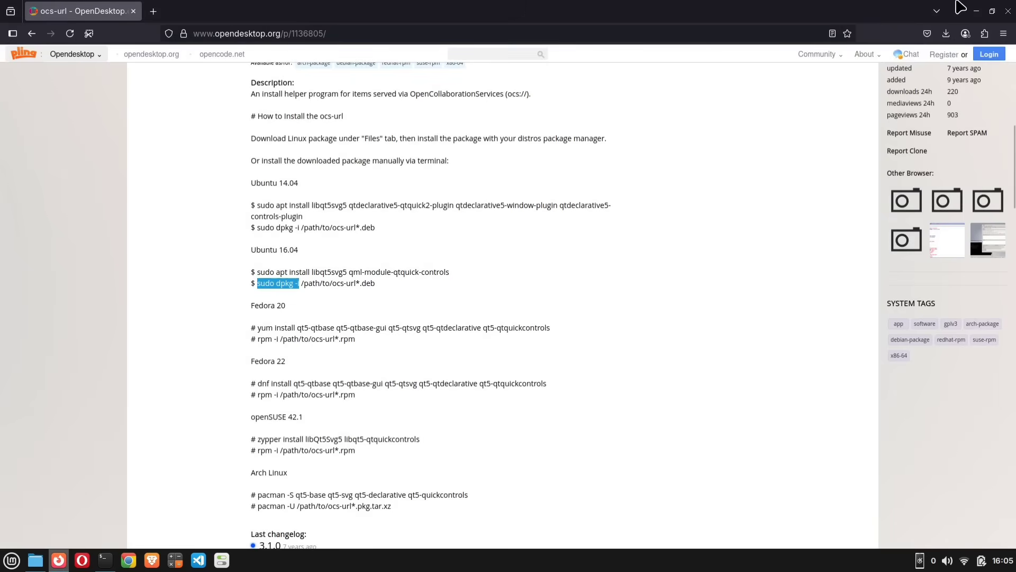
left_click(977, 12)
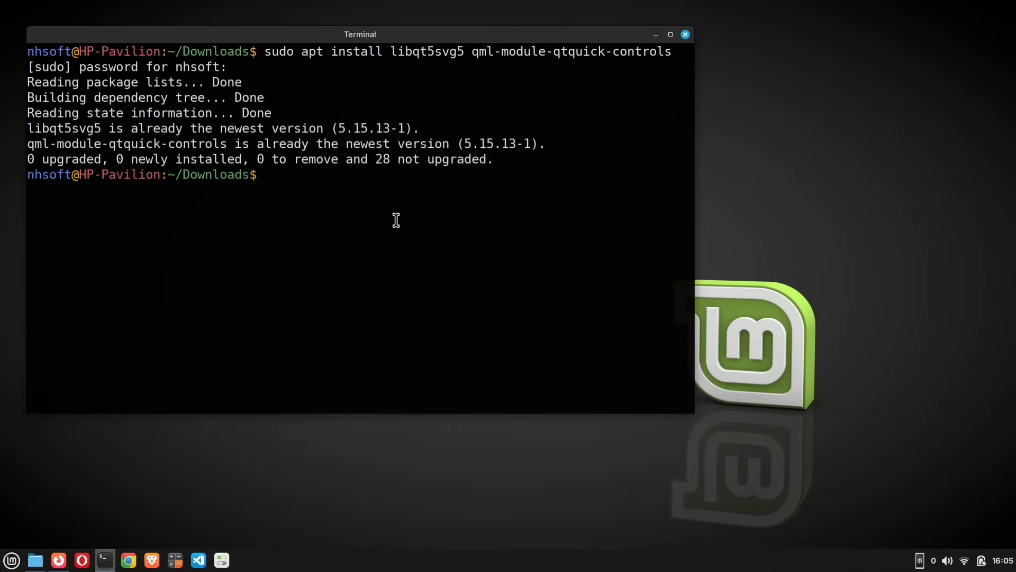
List Downloads and install ocs-url_3.1.0-0ubuntu1_amd64.deb with sudo dpkg -i
key("Return")
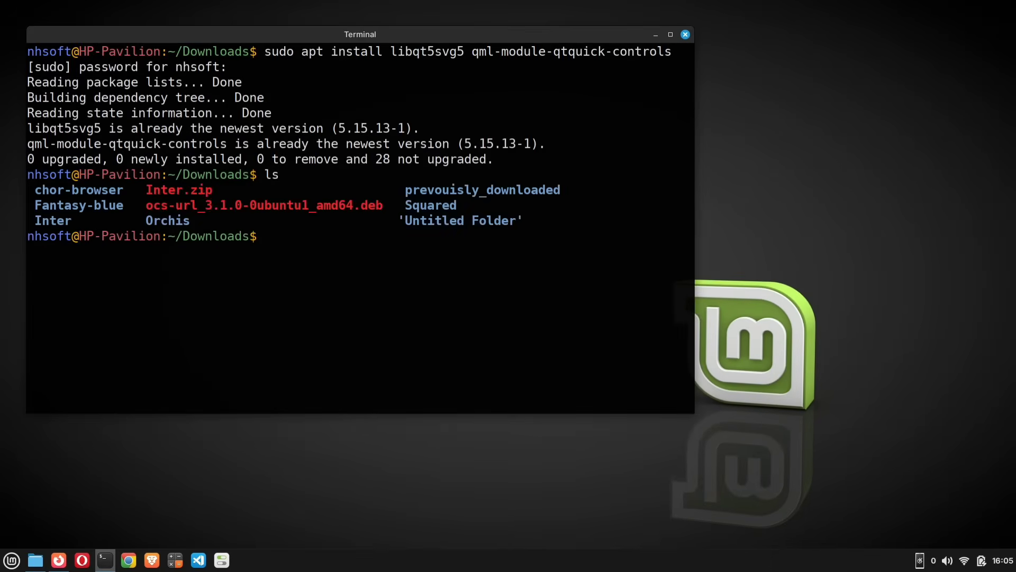
double_click(350, 205)
left_click(323, 257)
type("sudo dpkg -i ./ocs")
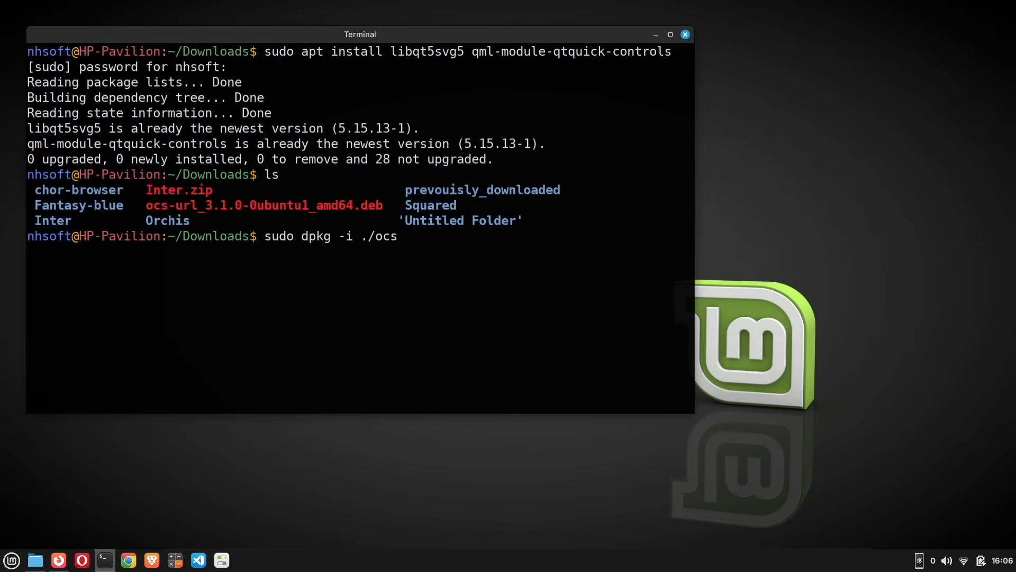
key("Tab")
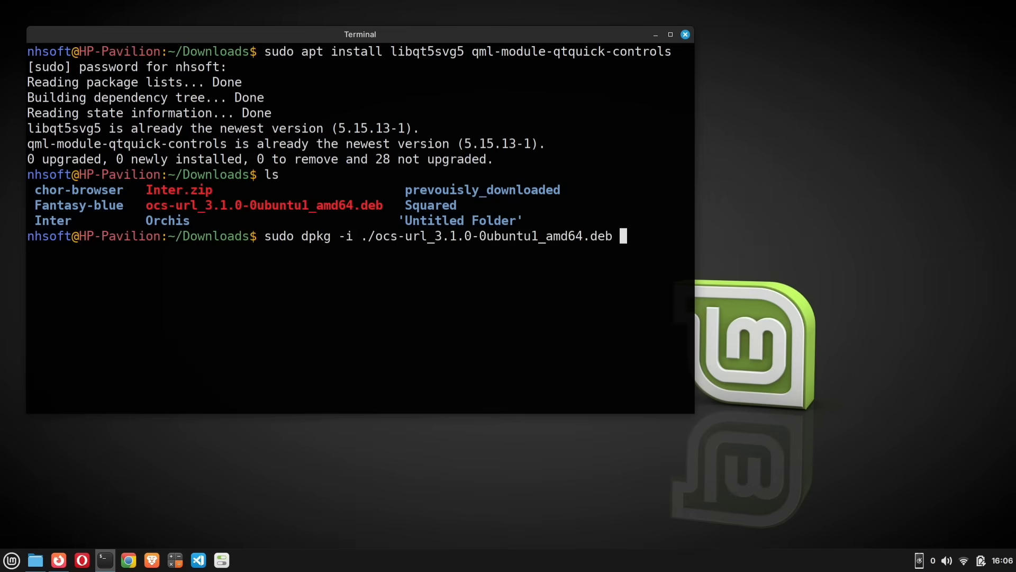
key("Return")
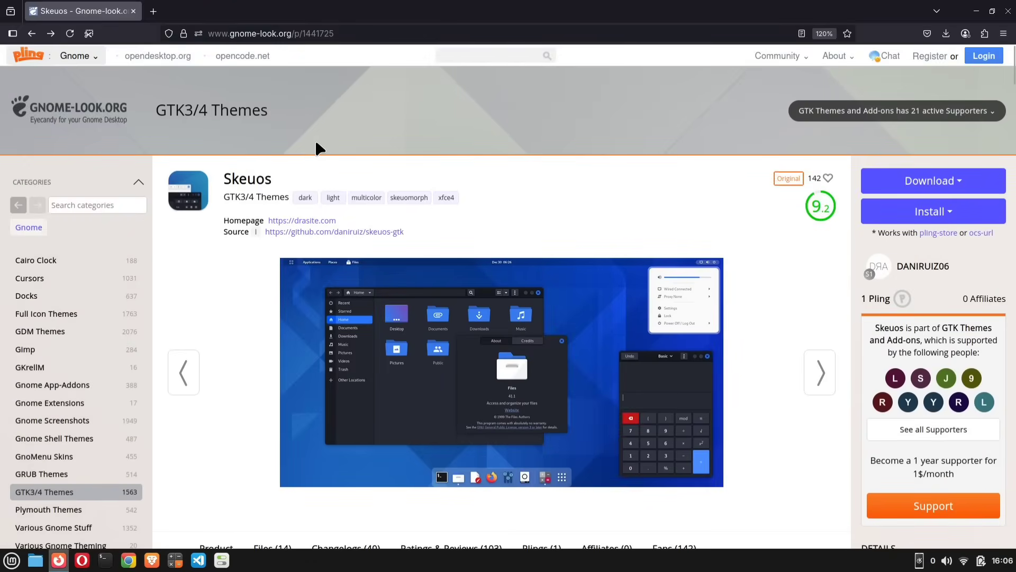
scroll(315, 137, "down", 1)
scroll(314, 138, "down", 3)
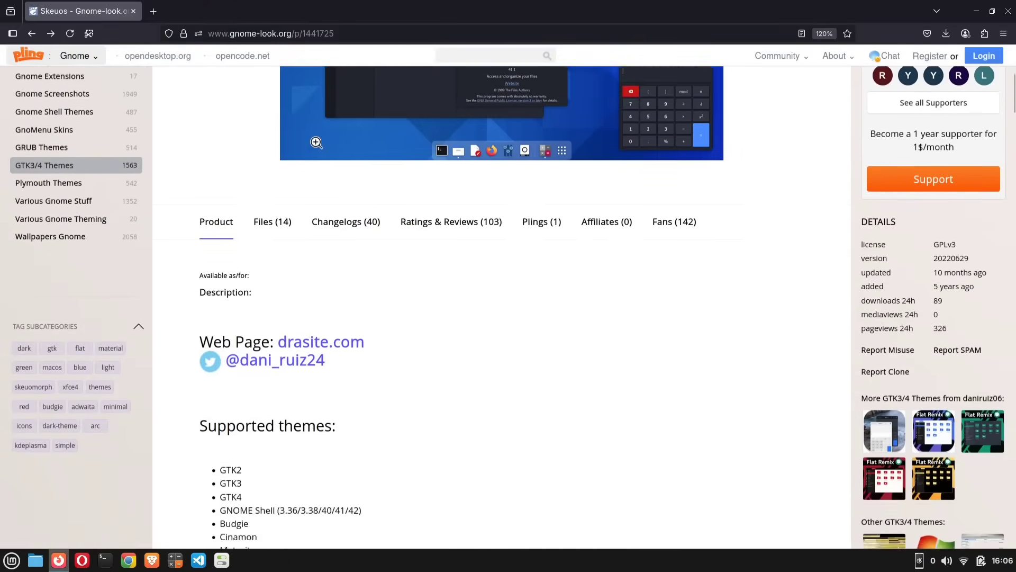
scroll(315, 142, "down", 1)
Install 01-Skeuos-Blue-20220629.tar.xz from the Files list through ocs-url, confirming with OK
left_click(261, 126)
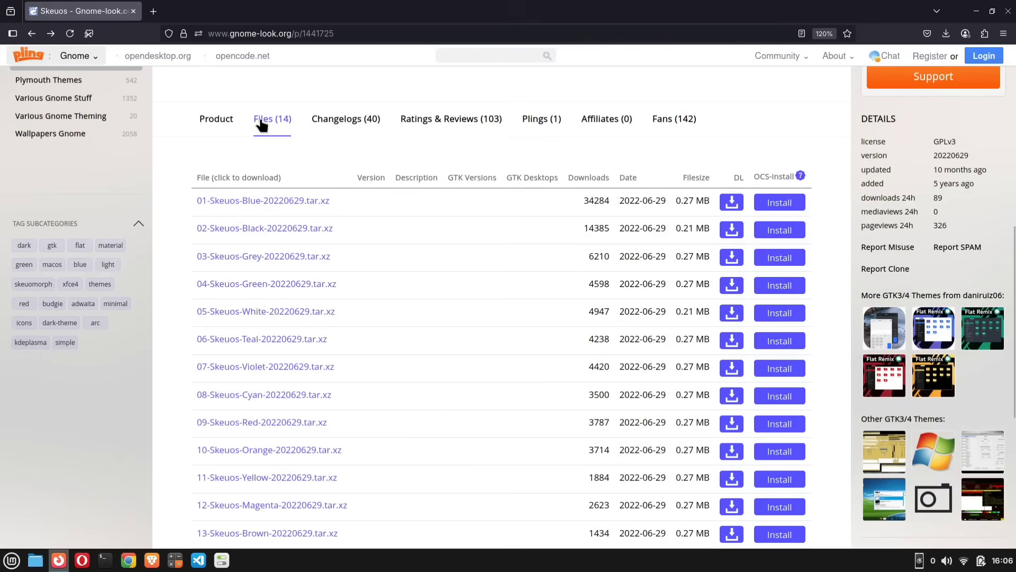
left_click(784, 208)
left_click(503, 274)
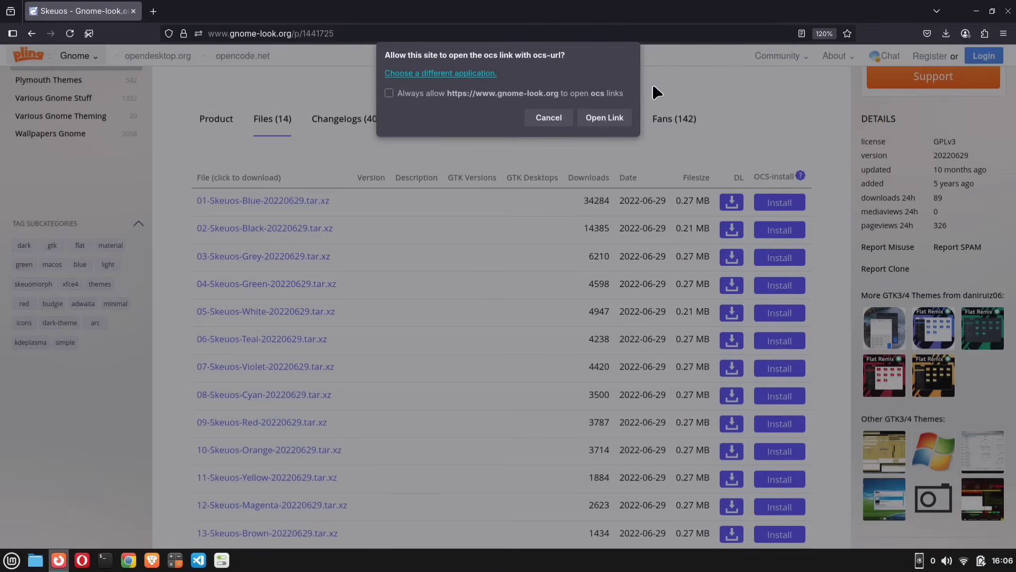
left_click(607, 118)
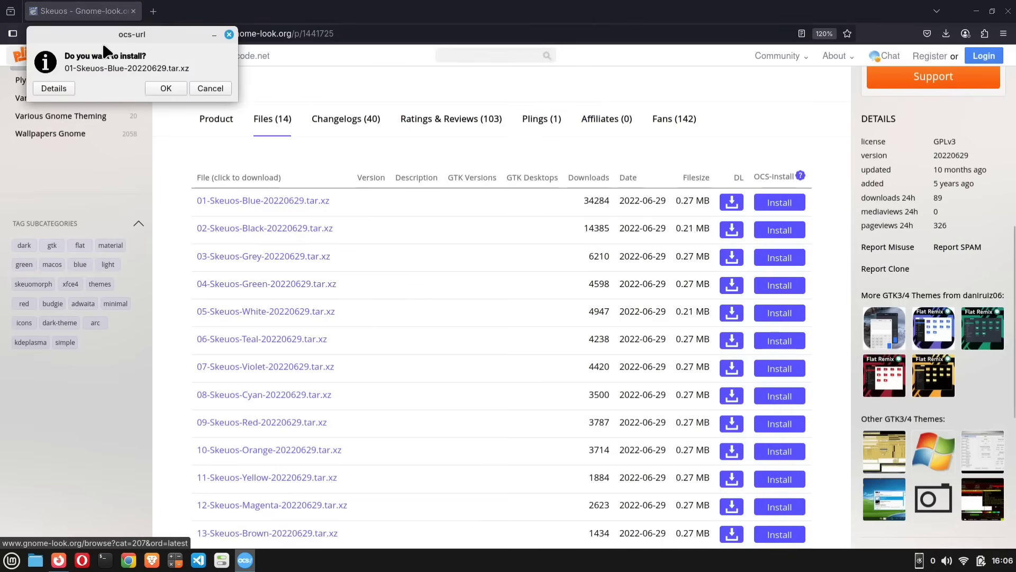
left_click(164, 89)
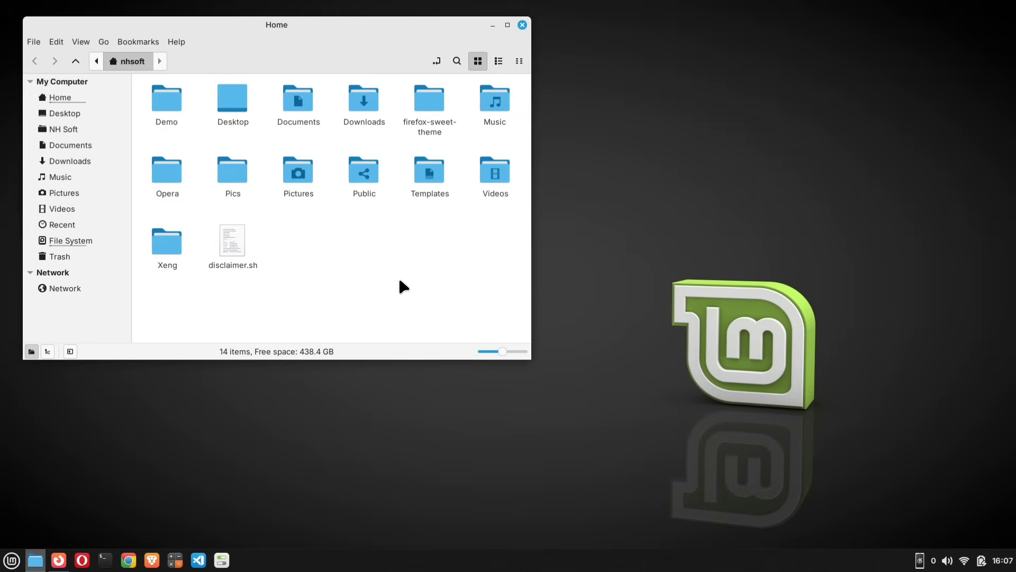
Open Themes advanced settings and set the applications theme to Skeuos-Blue-Dark
key("super")
type("the")
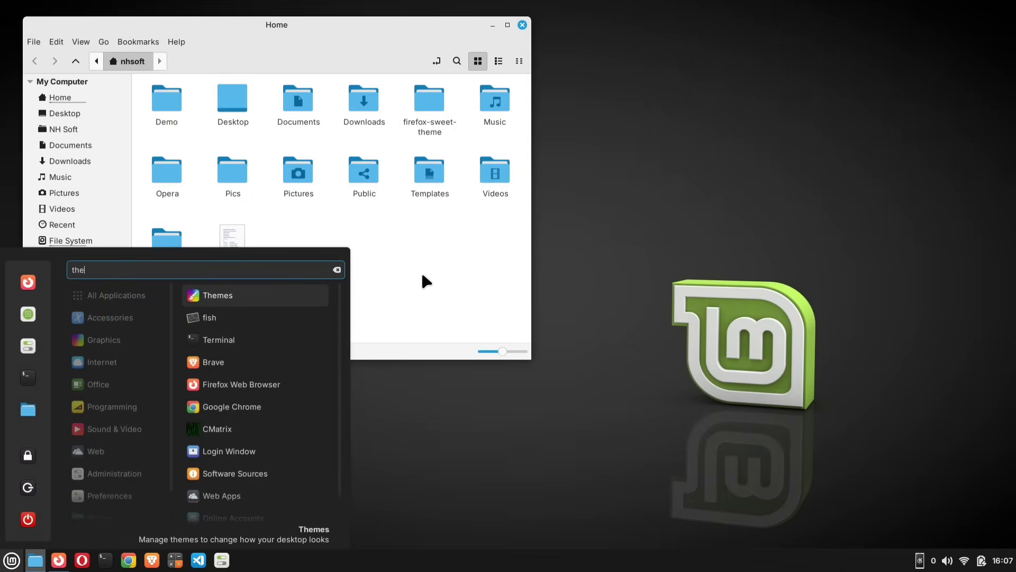
left_click(247, 300)
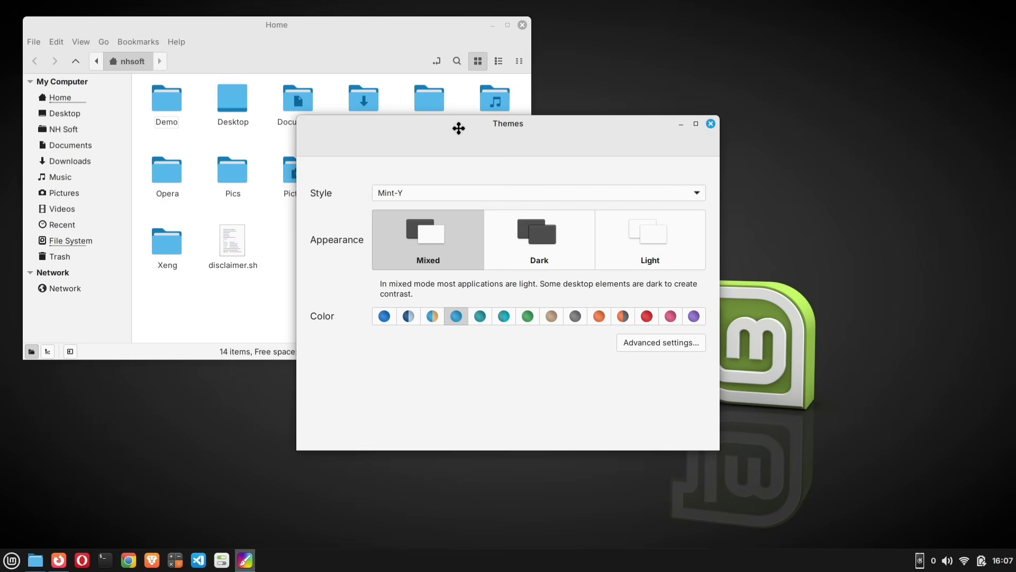
left_click_drag(458, 127, 504, 154)
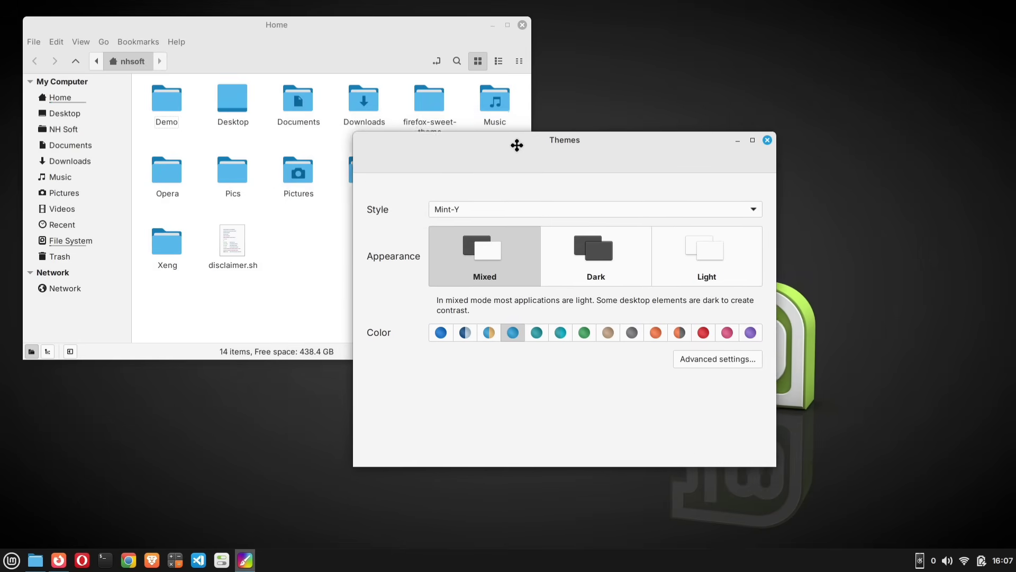
left_click(715, 370)
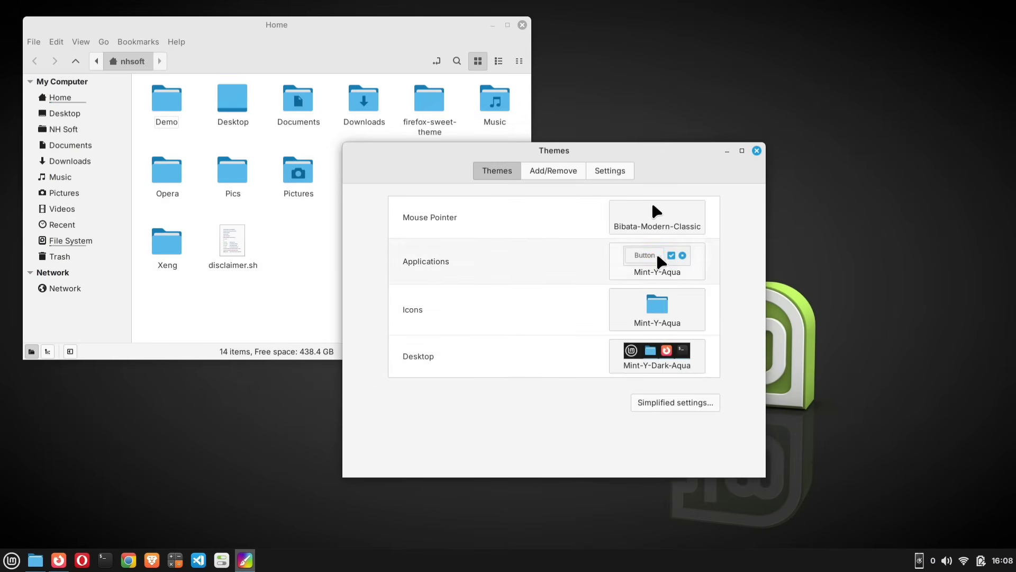
left_click(647, 262)
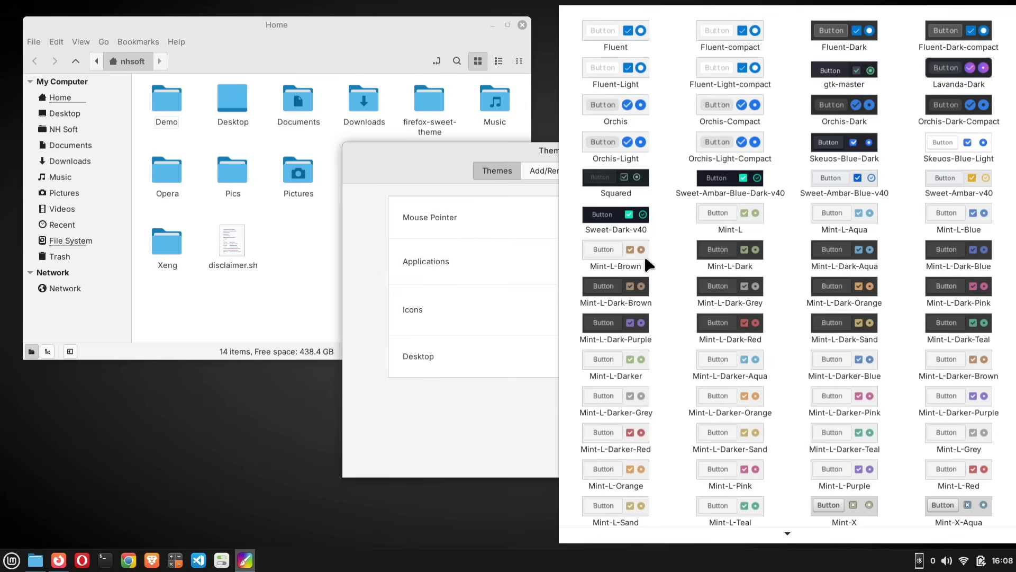
left_click(835, 143)
Change the applications theme to Skeuos-Blue-Light
left_click_drag(589, 154, 708, 140)
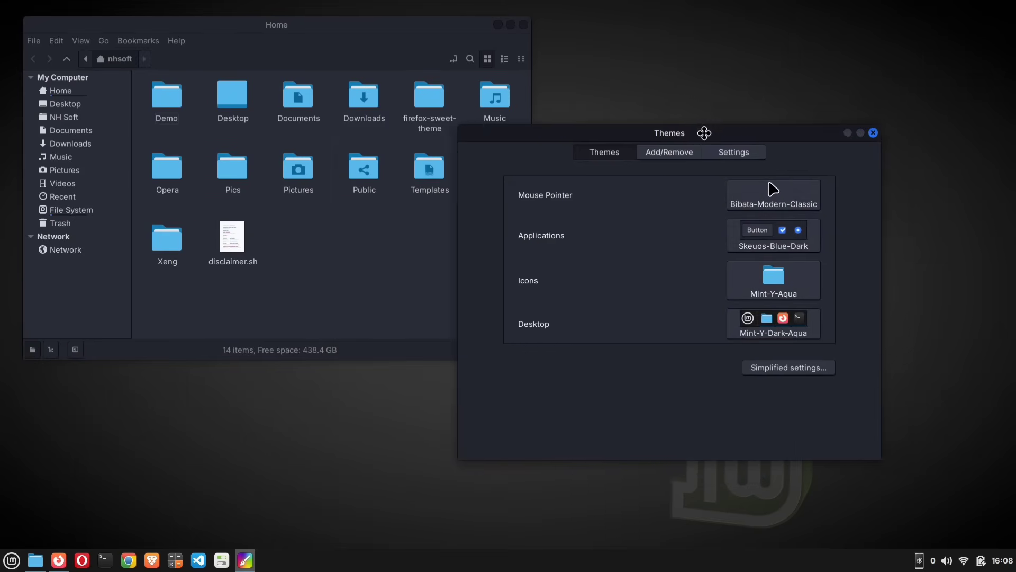
left_click(362, 33)
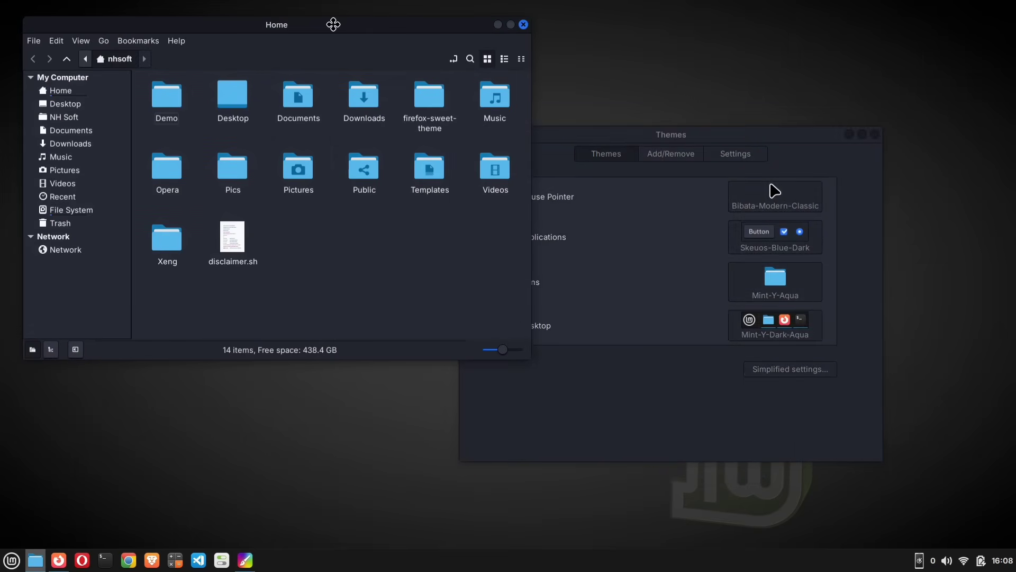
left_click_drag(333, 25, 321, 43)
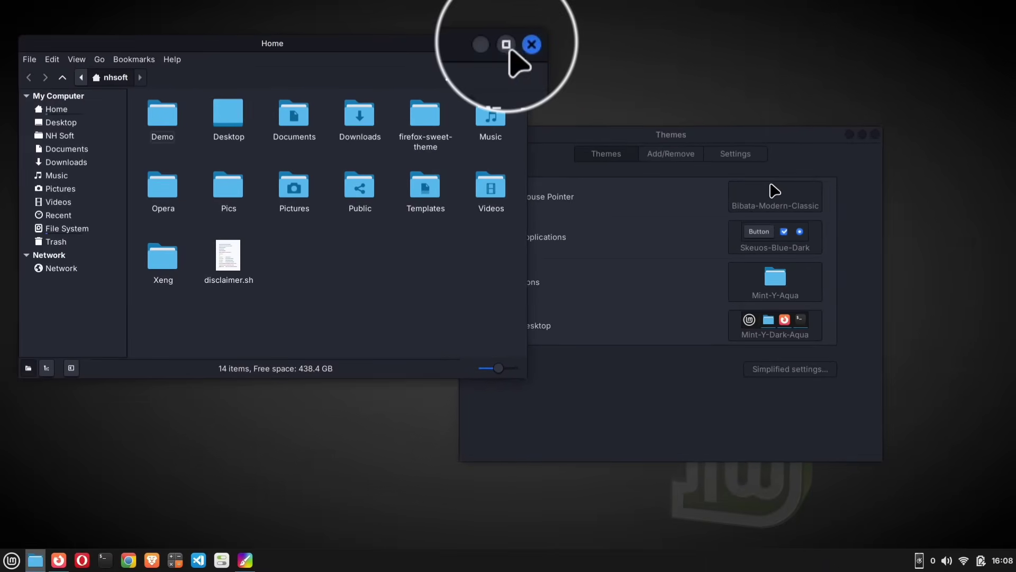
left_click(775, 236)
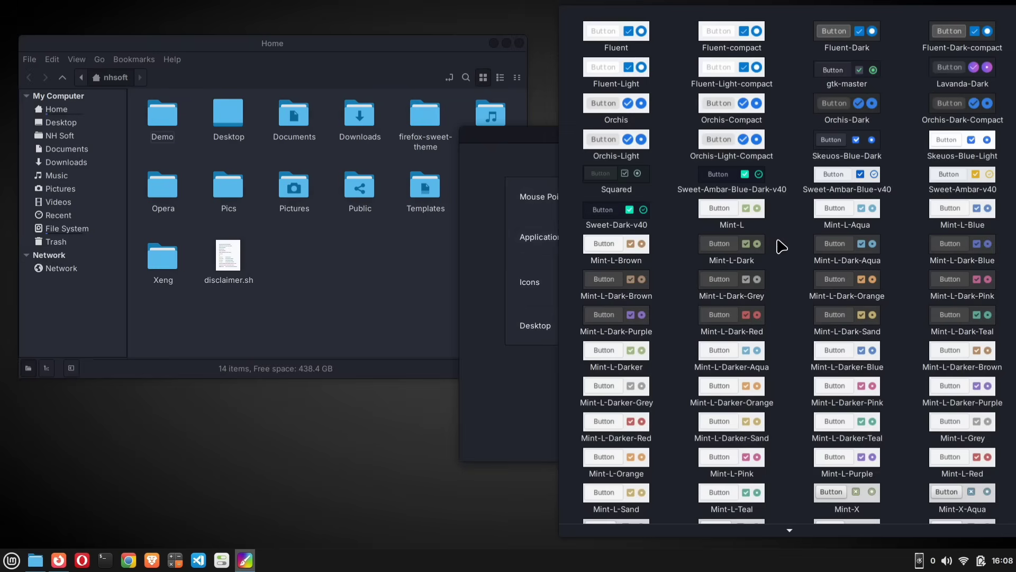
left_click(946, 142)
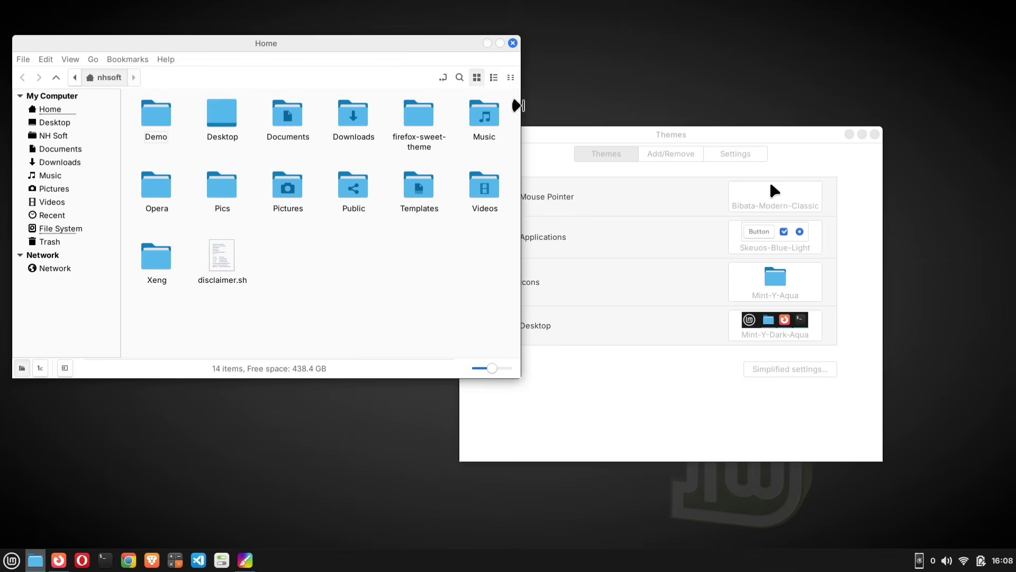
left_click(561, 154)
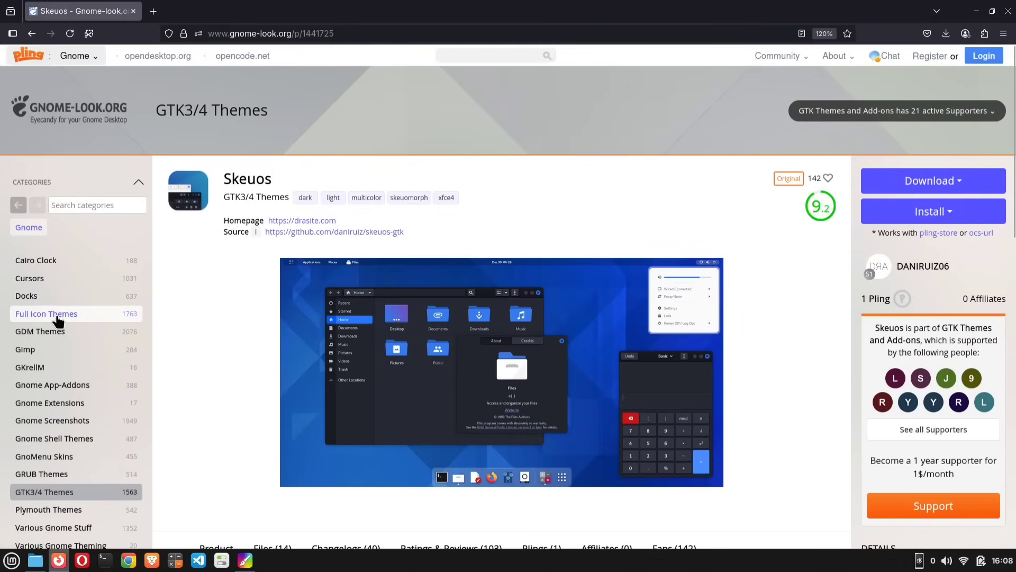
Browse Full Icon Themes sorted by rating to the Tela-icon-theme page
left_click(102, 317)
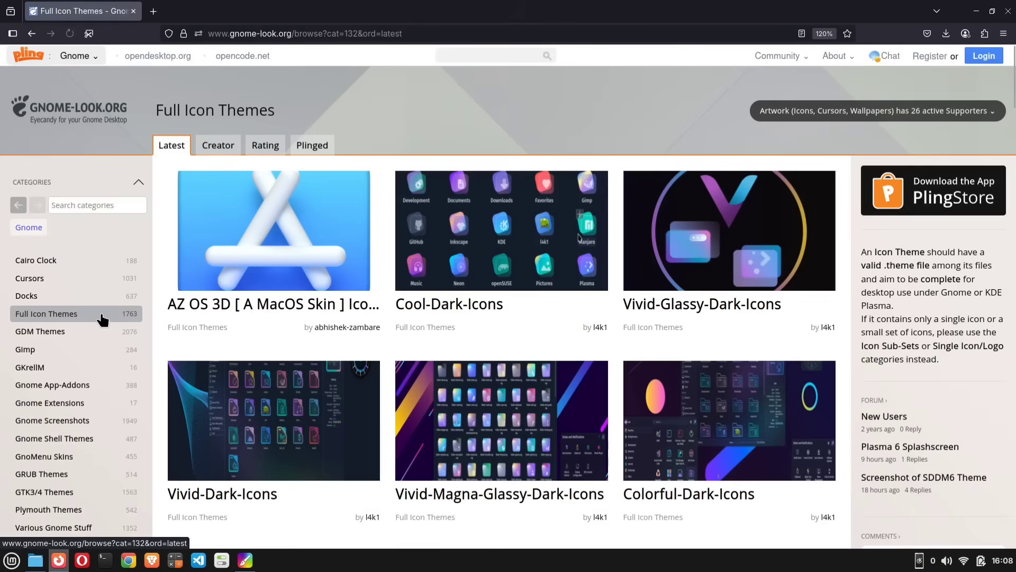
scroll(354, 295, "down", 4)
scroll(354, 296, "down", 3)
scroll(354, 295, "down", 5)
scroll(354, 296, "down", 5)
scroll(353, 296, "down", 3)
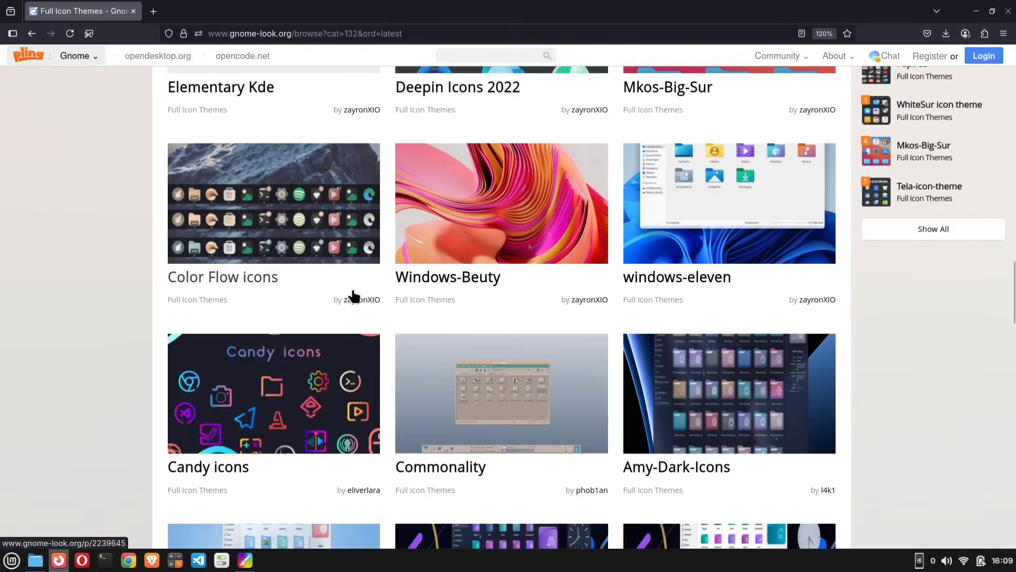
scroll(352, 295, "up", 15)
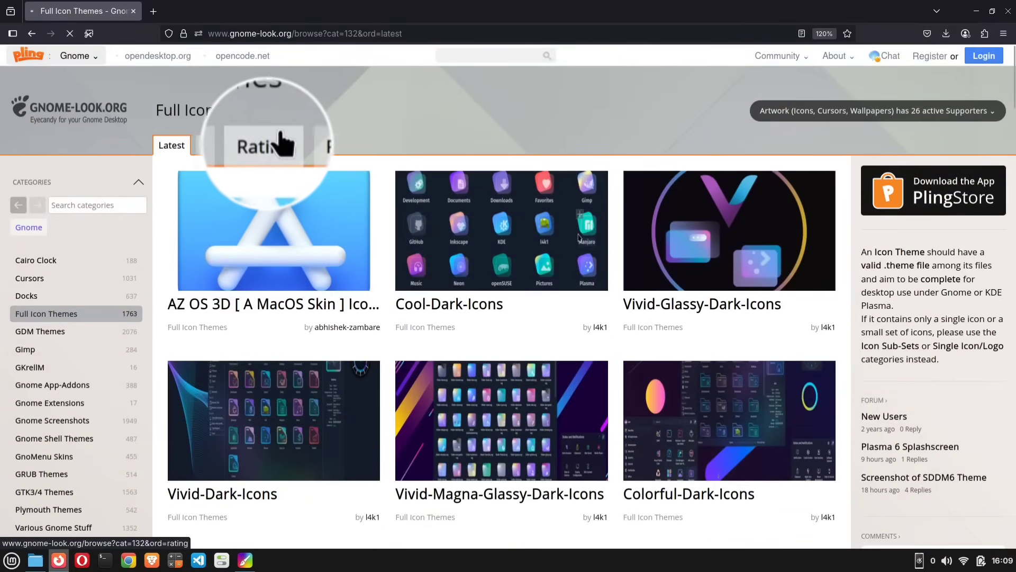
left_click(271, 145)
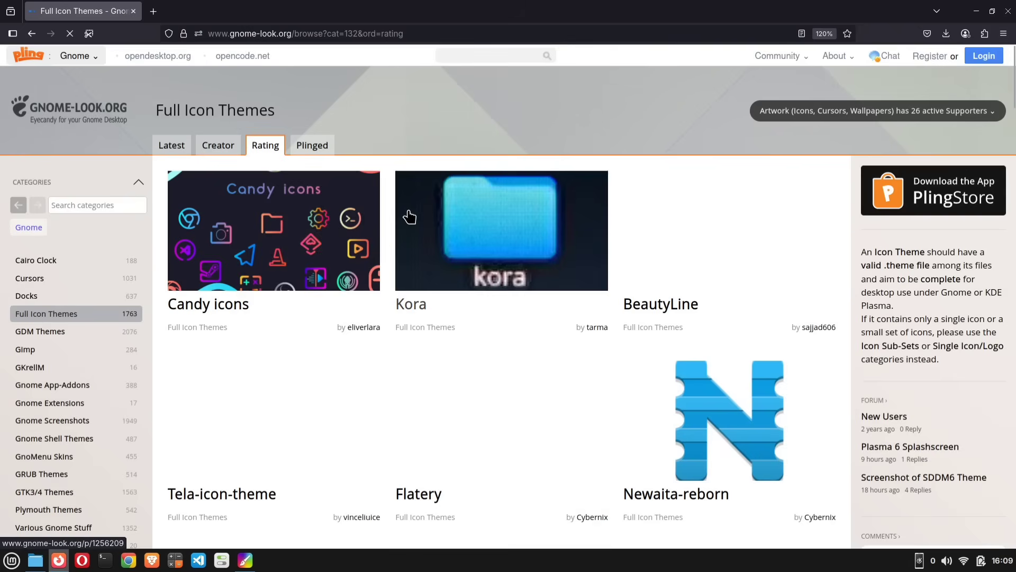
scroll(409, 217, "down", 3)
scroll(410, 217, "down", 2)
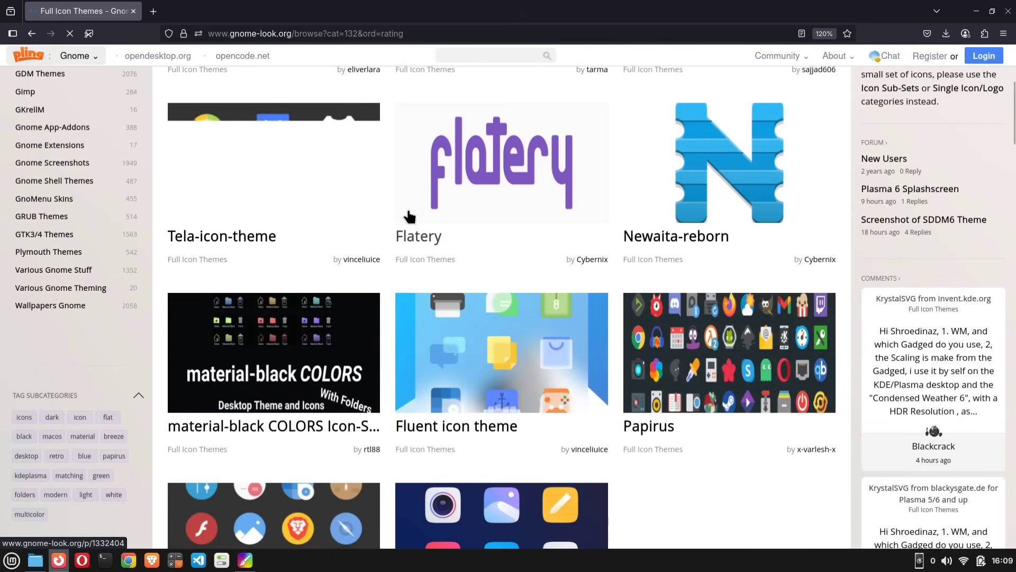
left_click(215, 236)
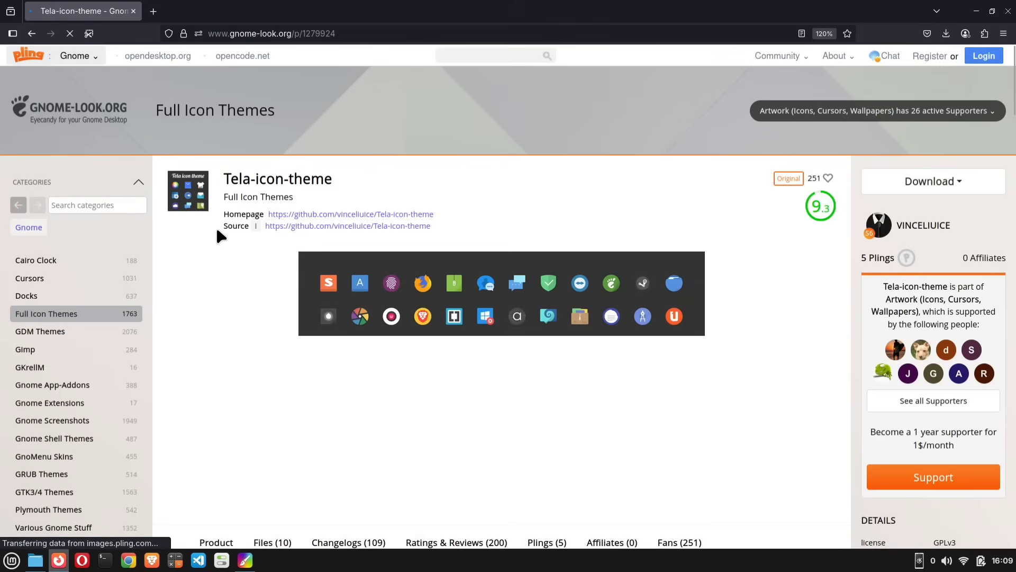
scroll(285, 335, "down", 5)
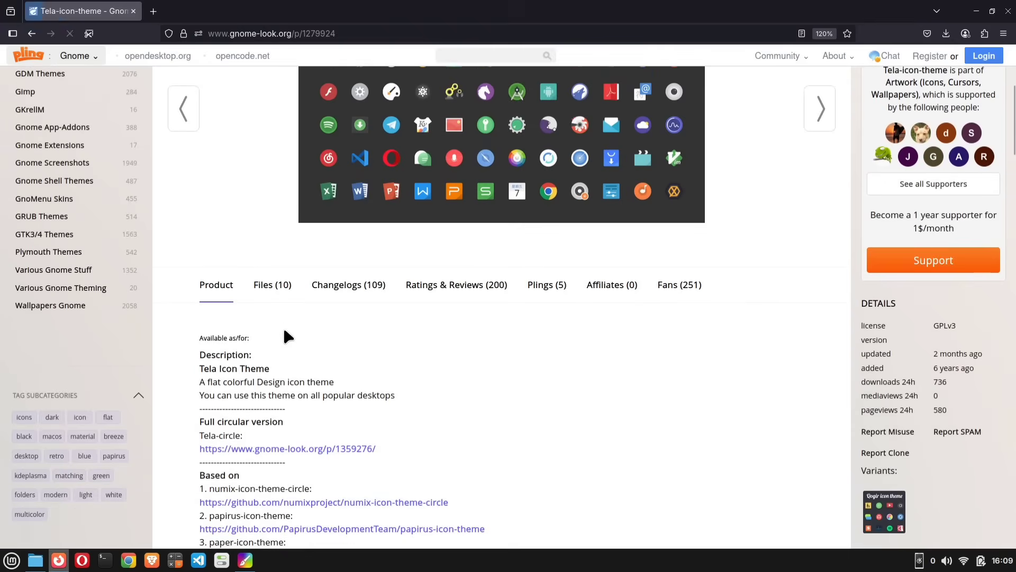
Install the 3.38 MB 01-Tela.tar.xz through ocs-url and dismiss the success message
left_click(268, 286)
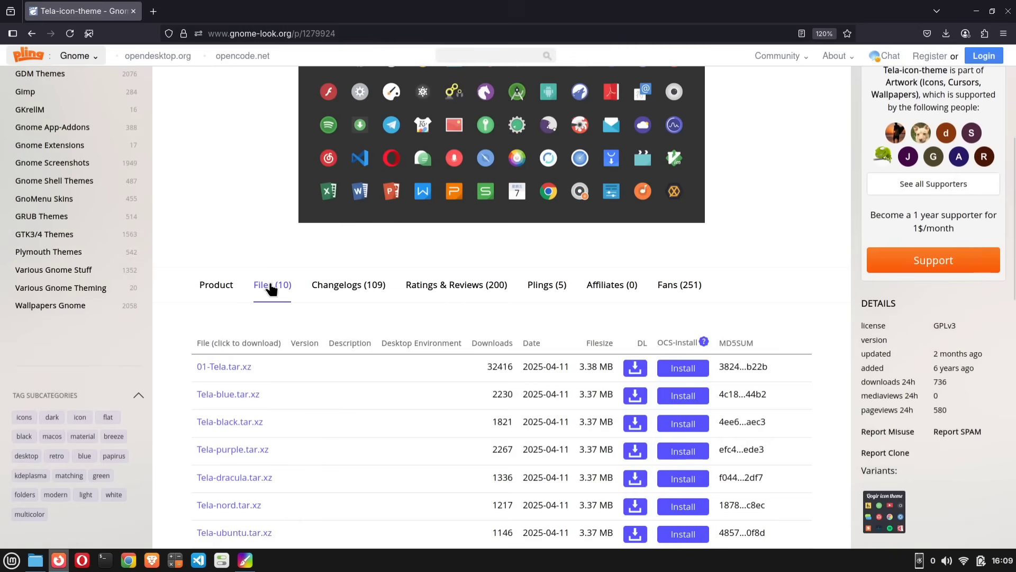
scroll(270, 289, "down", 3)
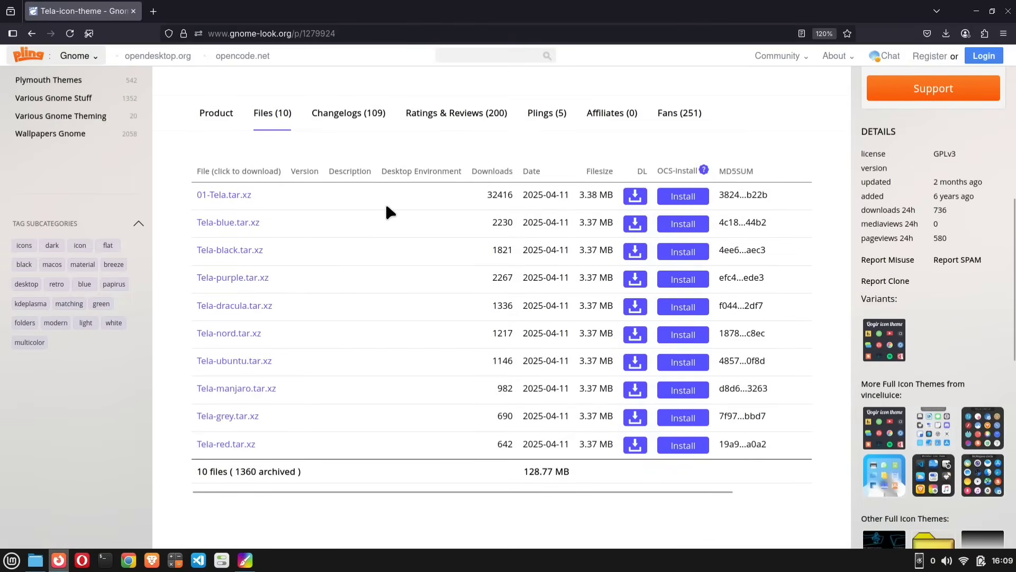
left_click(685, 197)
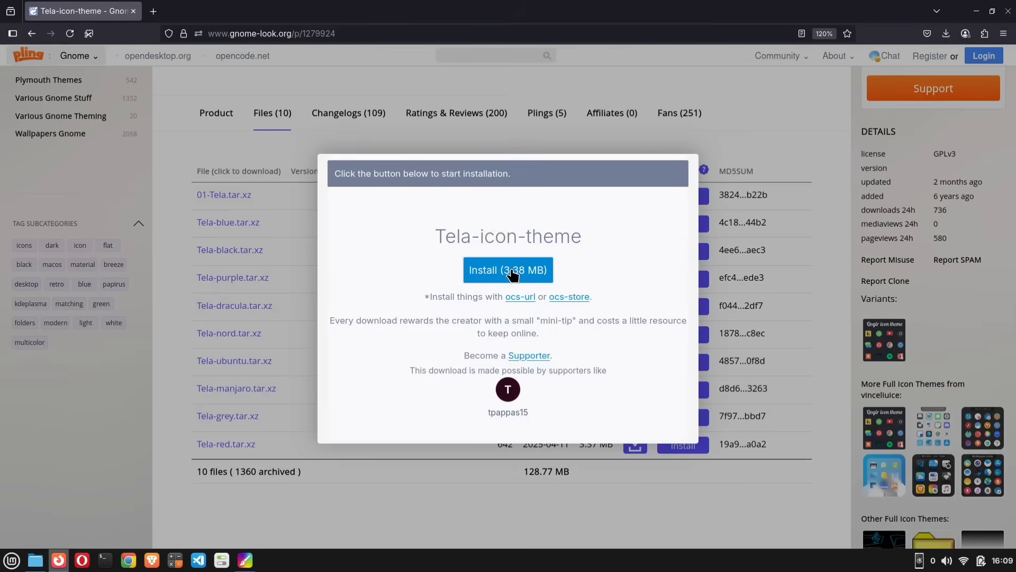
left_click(508, 270)
left_click(611, 121)
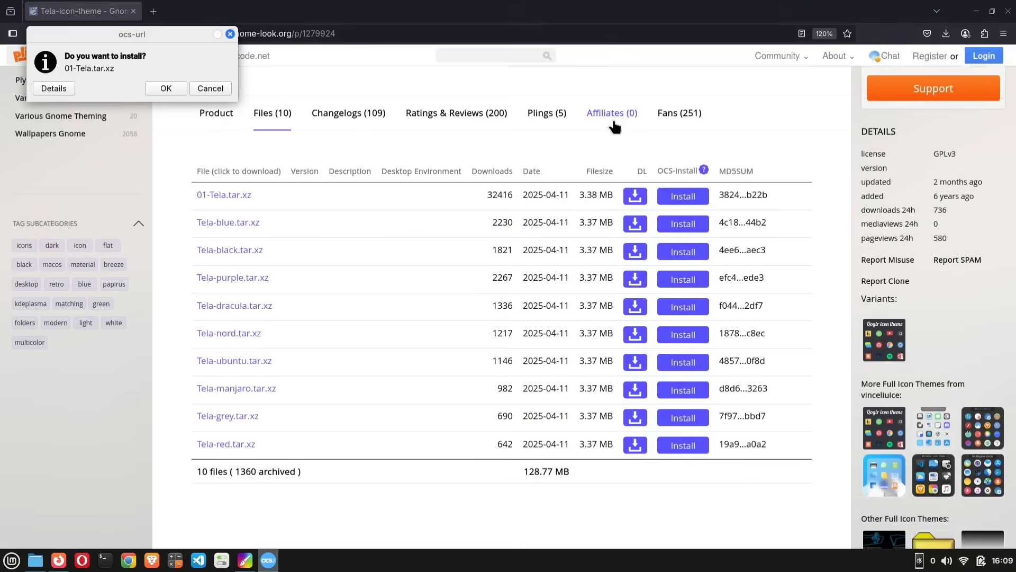
left_click(171, 88)
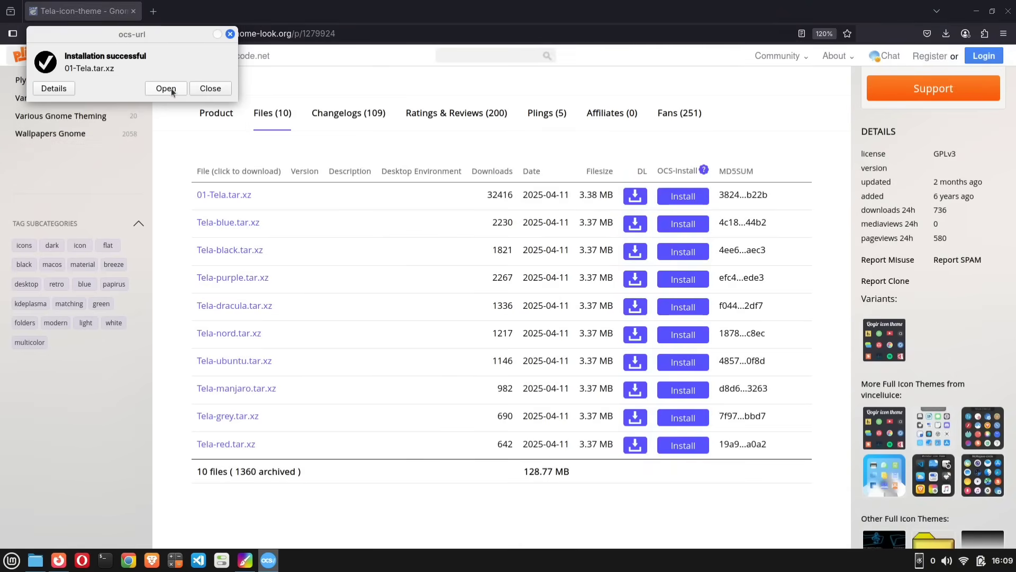
left_click(211, 88)
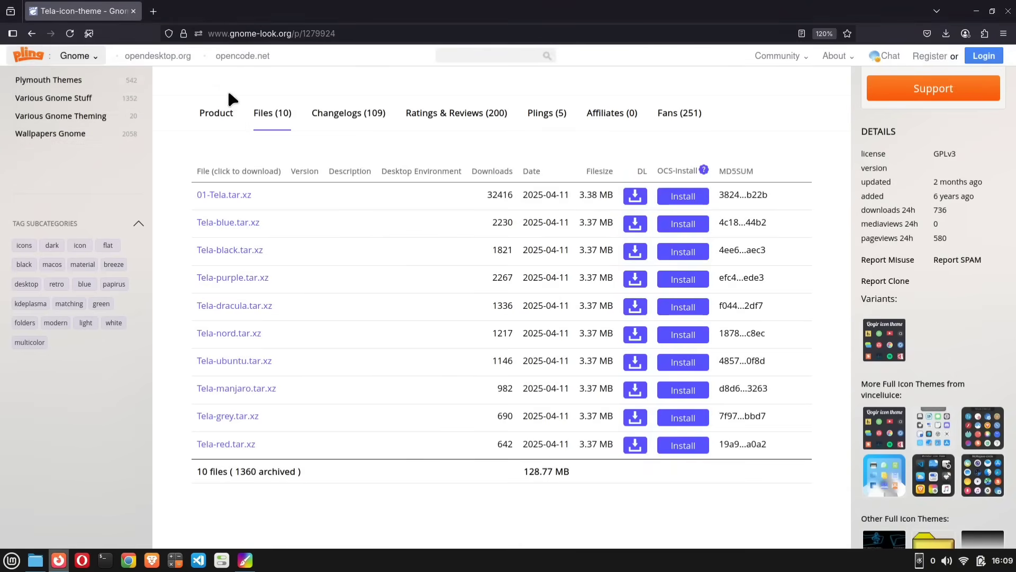
Choose Tela from the Icons theme list in Cinnamon Themes
left_click(981, 11)
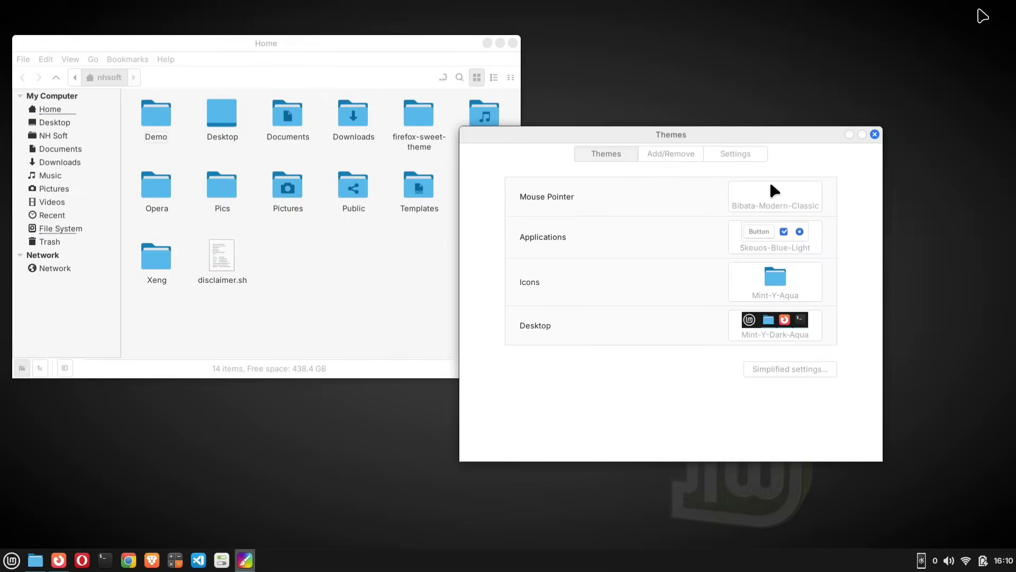
left_click(770, 274)
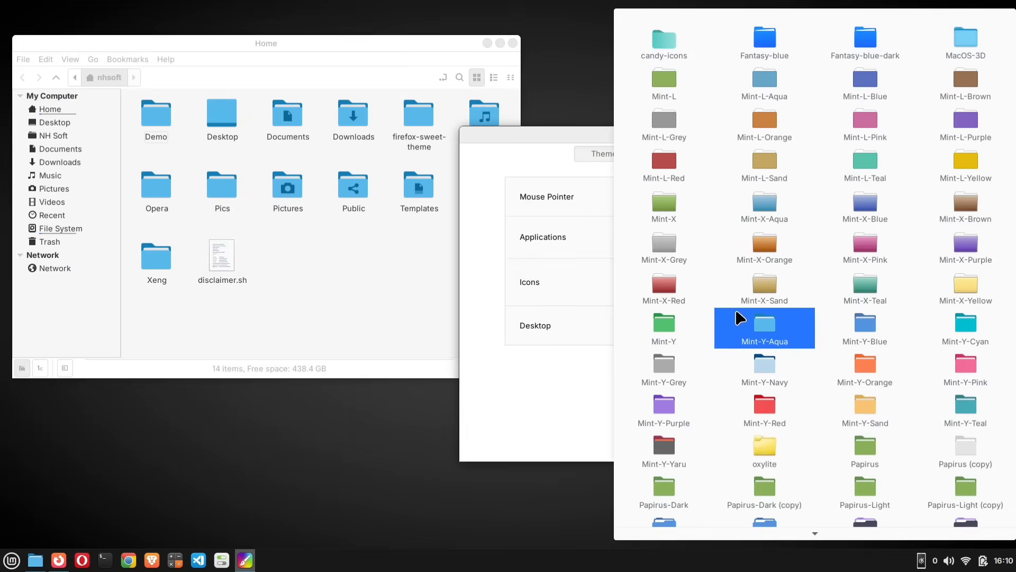
scroll(739, 319, "down", 5)
scroll(738, 318, "down", 2)
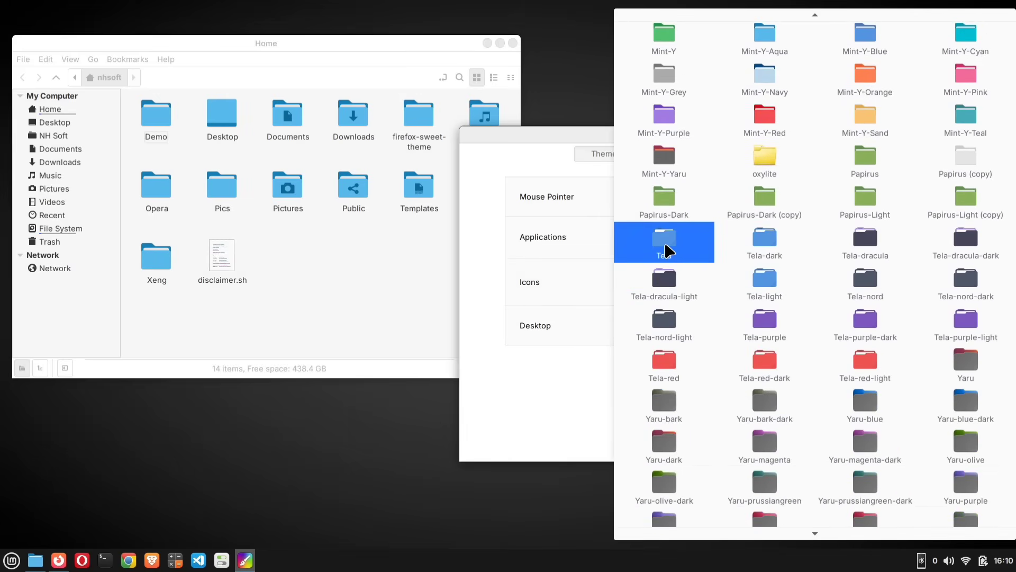
left_click(668, 250)
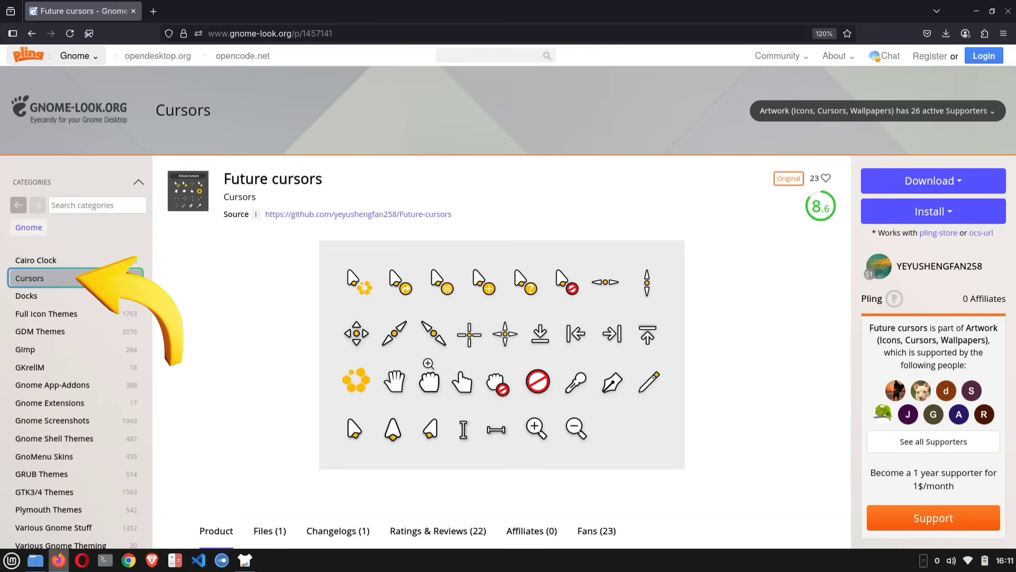
scroll(428, 362, "down", 5)
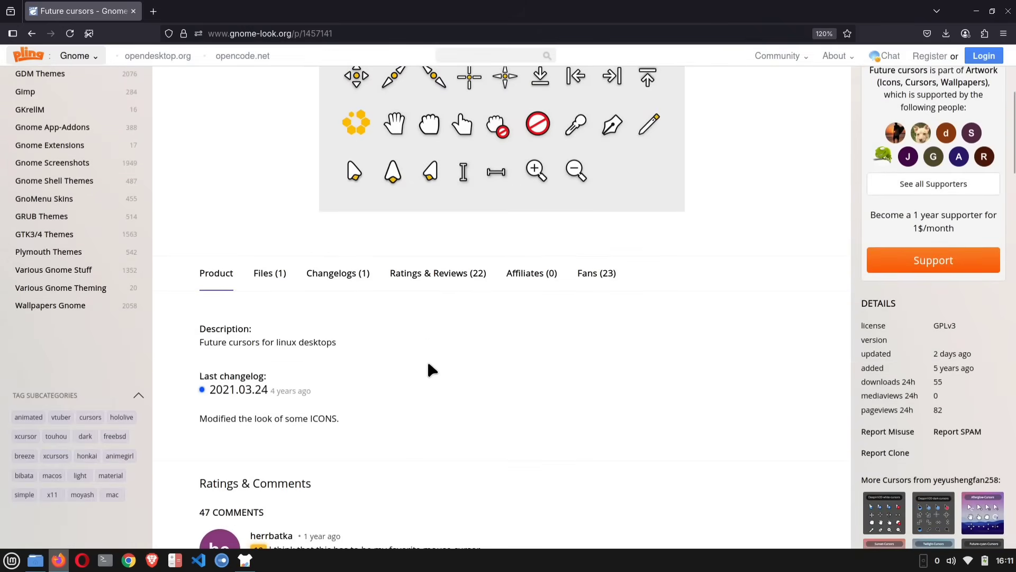
scroll(429, 363, "down", 2)
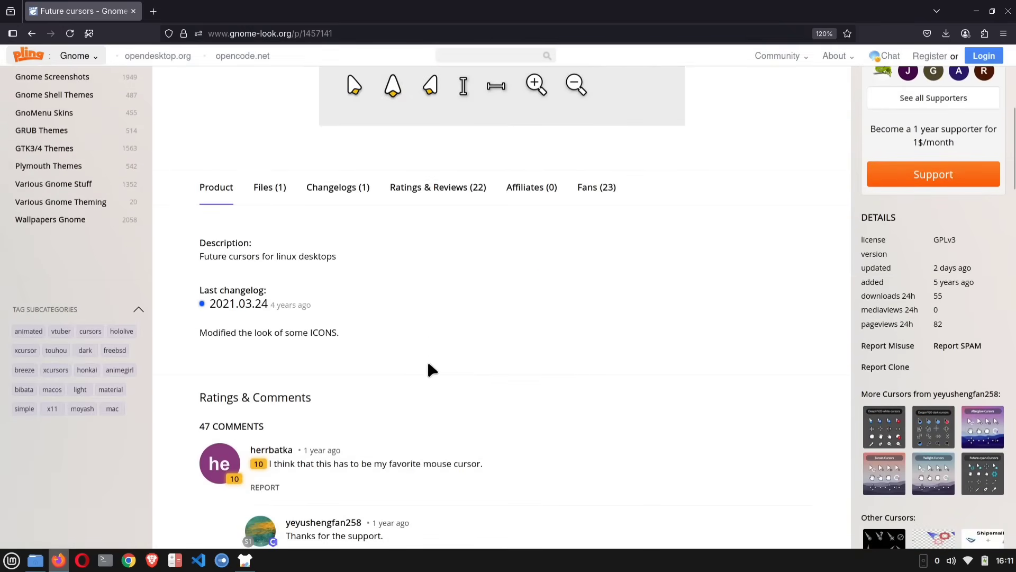
scroll(428, 364, "up", 5)
scroll(428, 363, "up", 1)
scroll(428, 363, "down", 3)
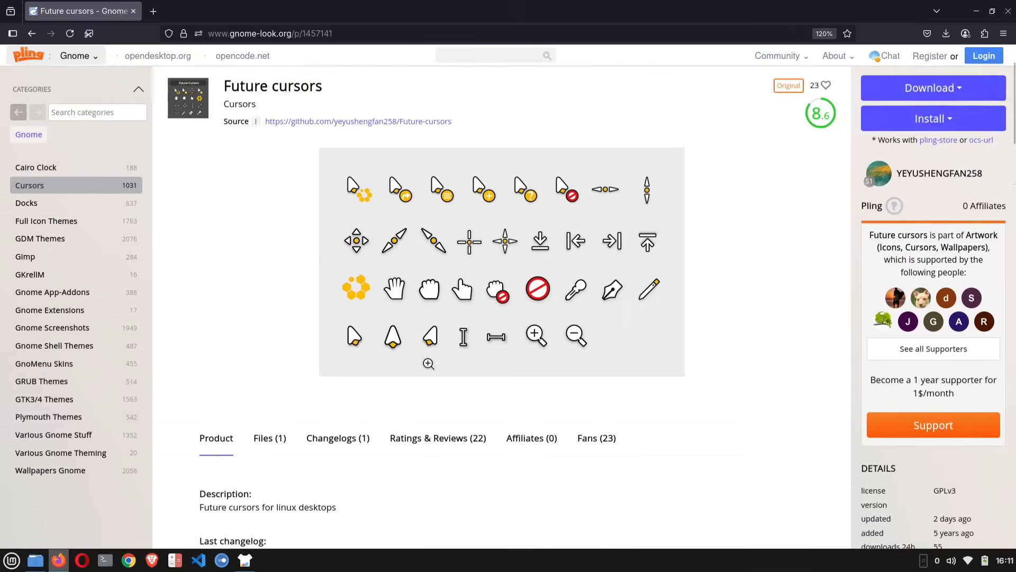
Pick Future-cursors from the Mouse Pointer theme list
left_click(273, 363)
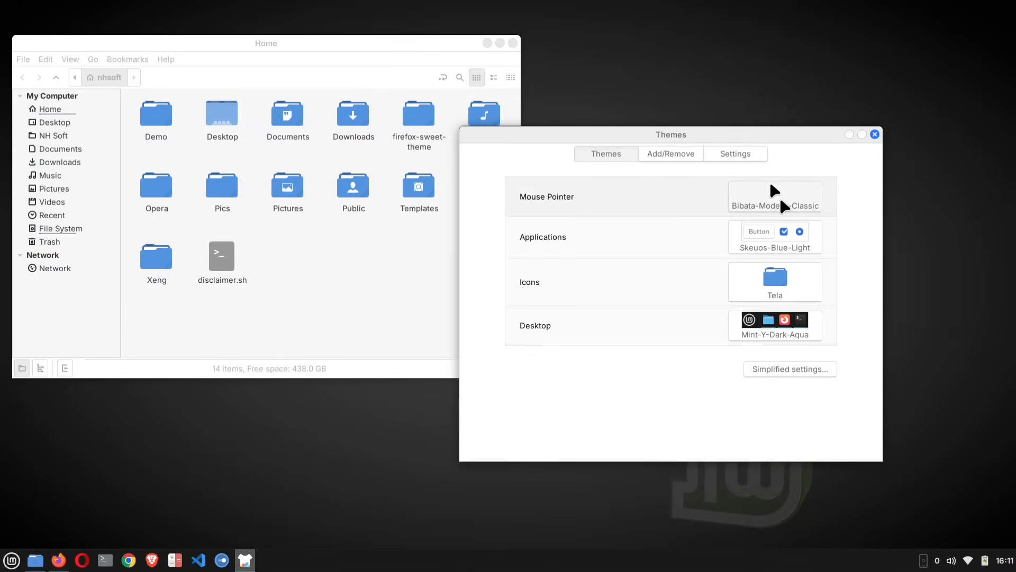
left_click(780, 196)
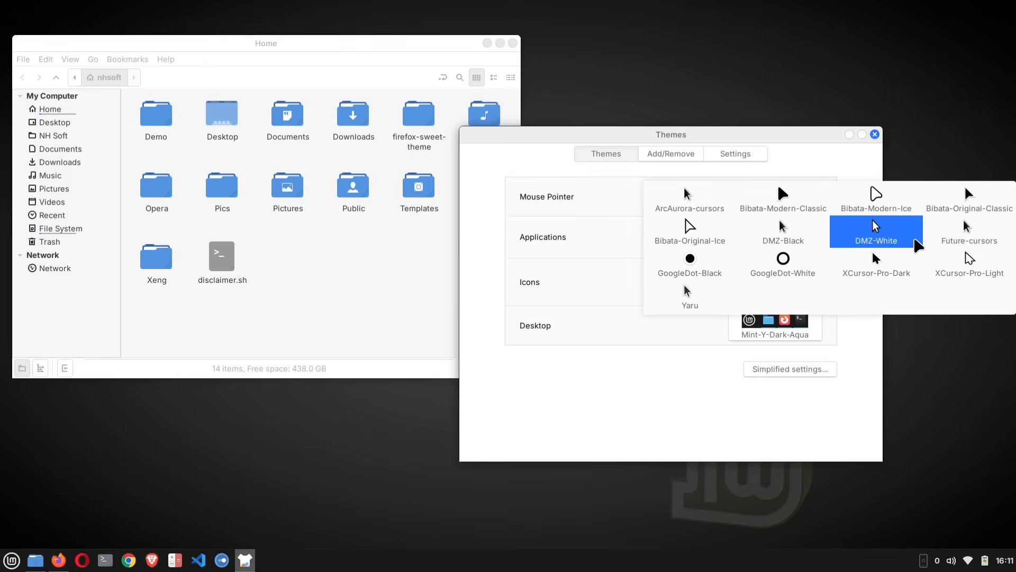
left_click(964, 237)
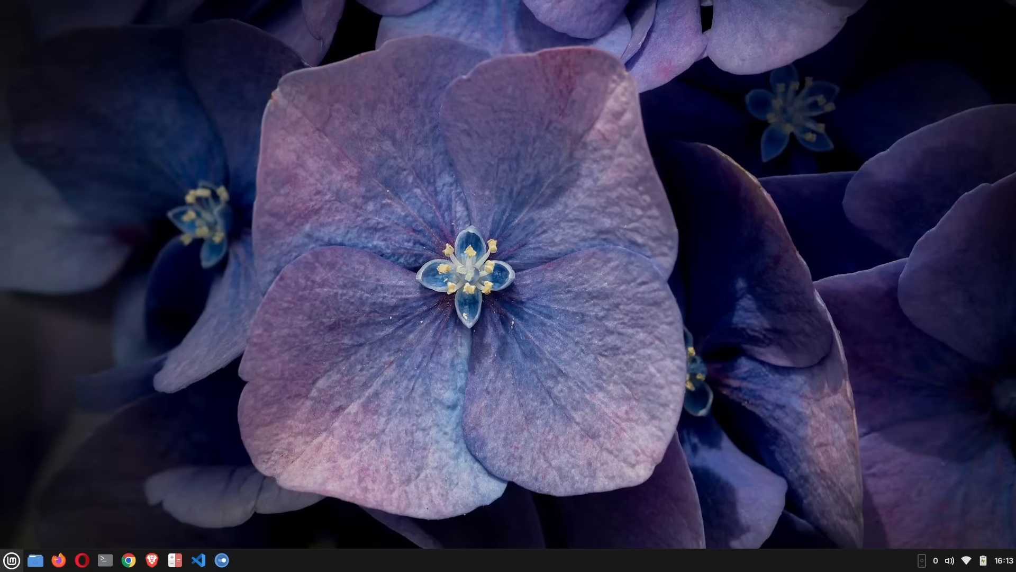
Briefly open the application menu over the hydrangea wallpaper, then dismiss it
key("super")
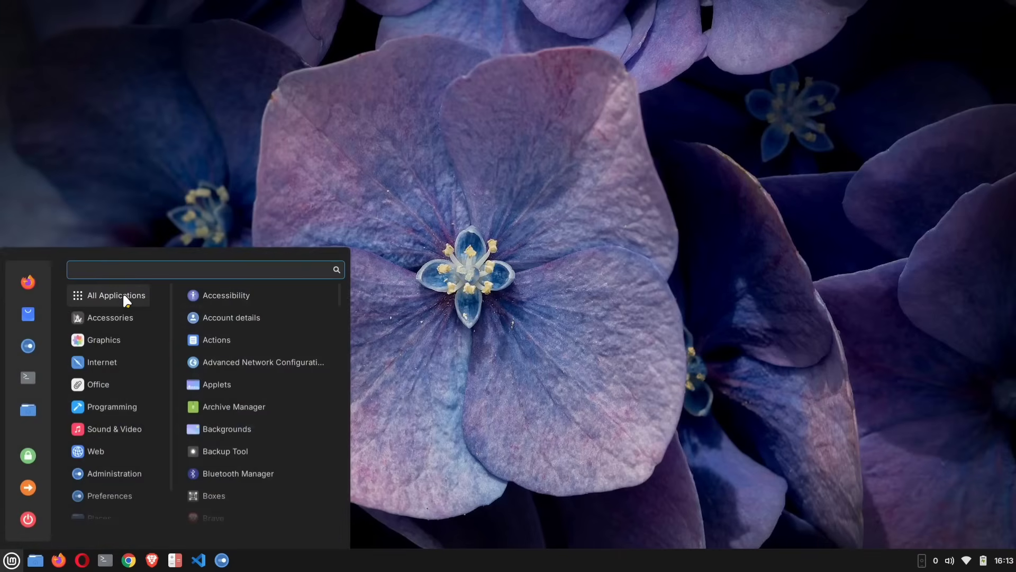
scroll(231, 501, "down", 1)
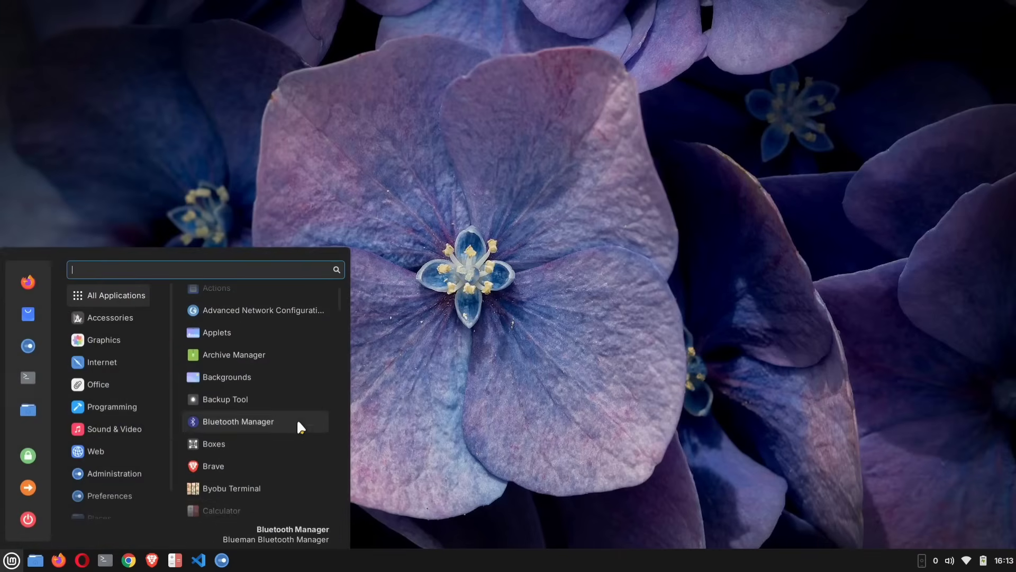
left_click(449, 432)
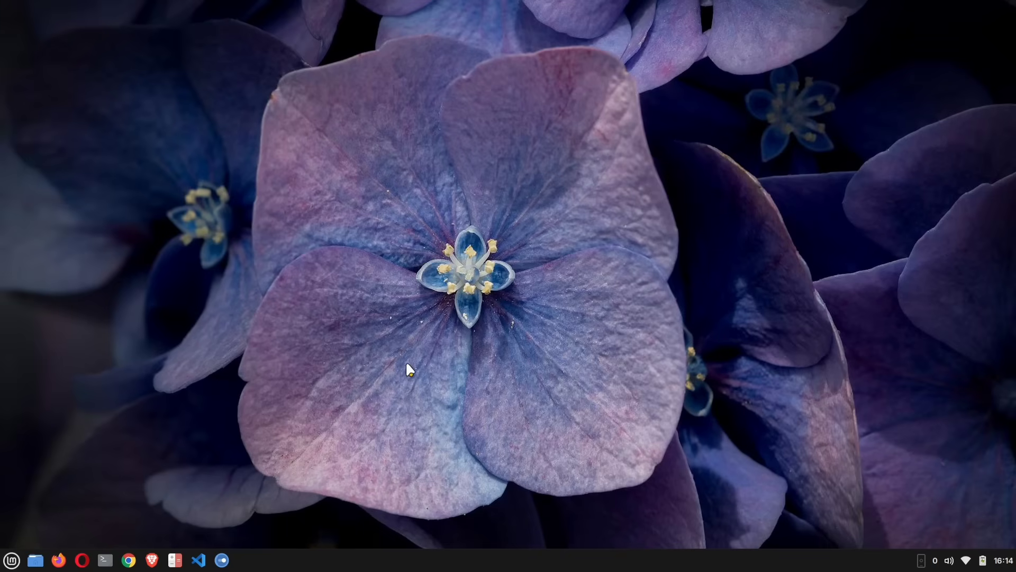
Launch the Extensions manager from the menu search and browse the Download tab
key("super")
type("ext")
key("BackSpace")
left_click(252, 290)
left_click(531, 149)
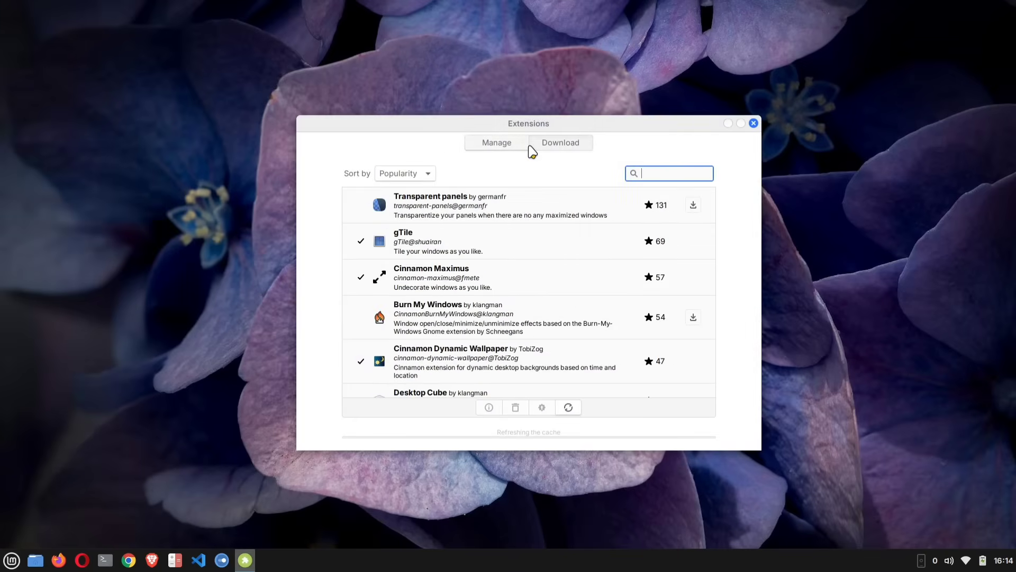
scroll(518, 311, "down", 1)
scroll(516, 309, "down", 4)
scroll(514, 304, "down", 3)
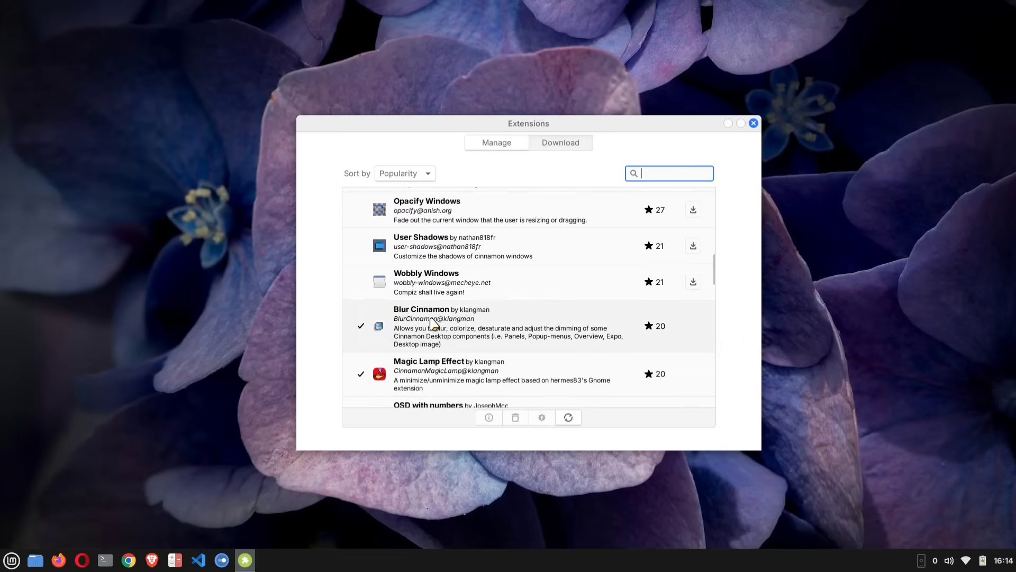
Enable Blur Cinnamon from the installed extensions, then open and close the menu
left_click(509, 145)
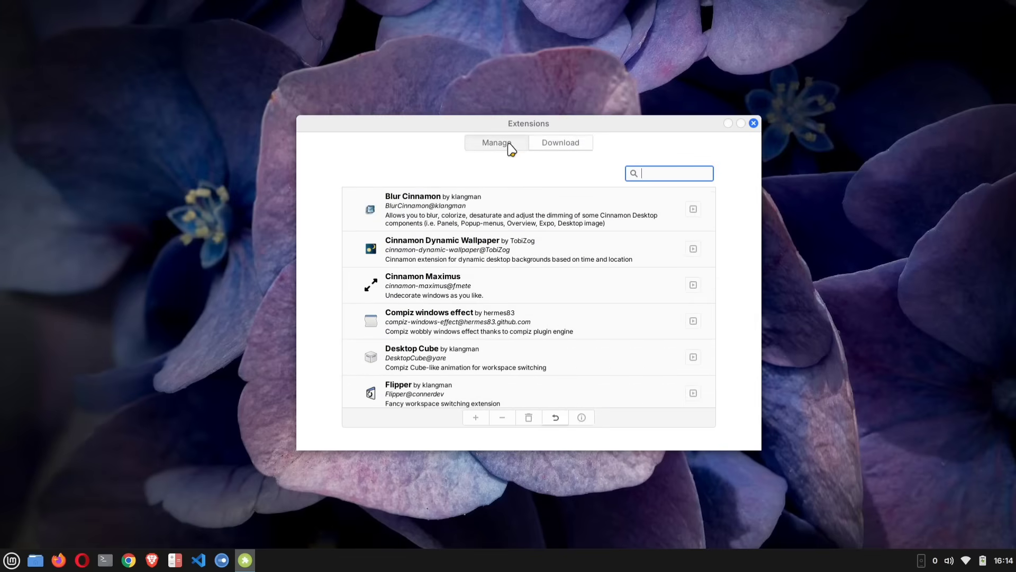
left_click(411, 213)
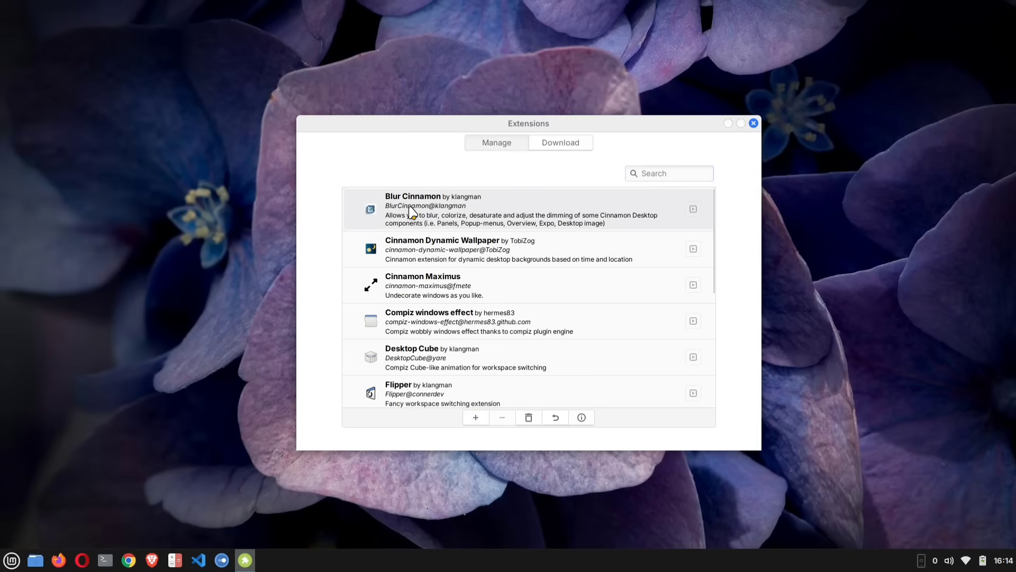
left_click(475, 416)
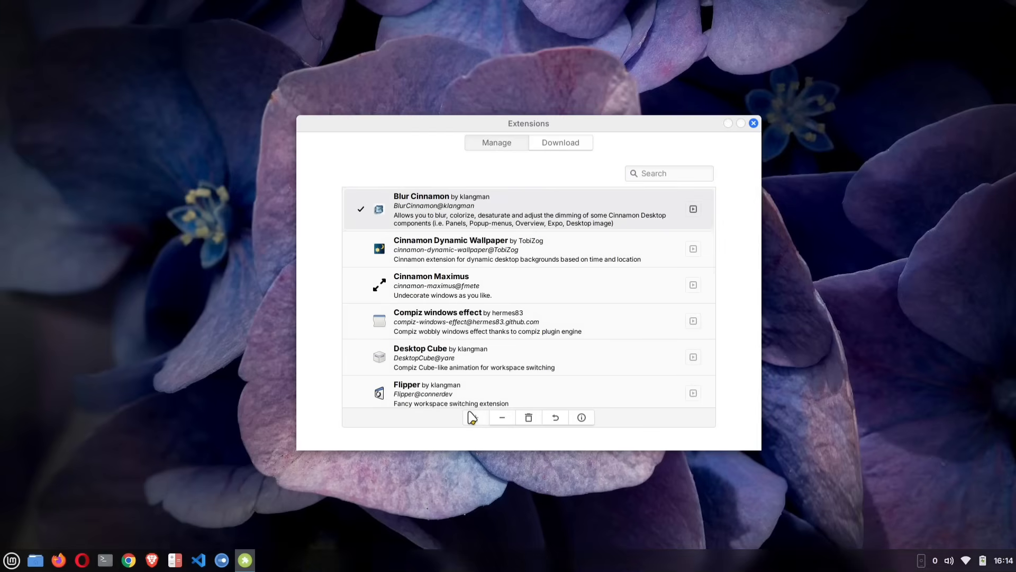
left_click_drag(441, 140, 494, 49)
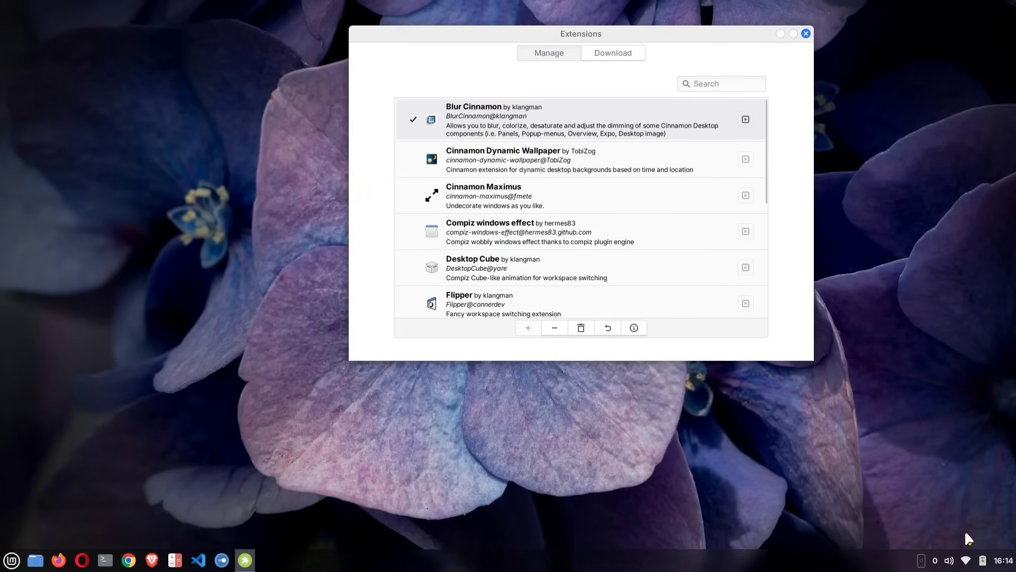
left_click(1003, 560)
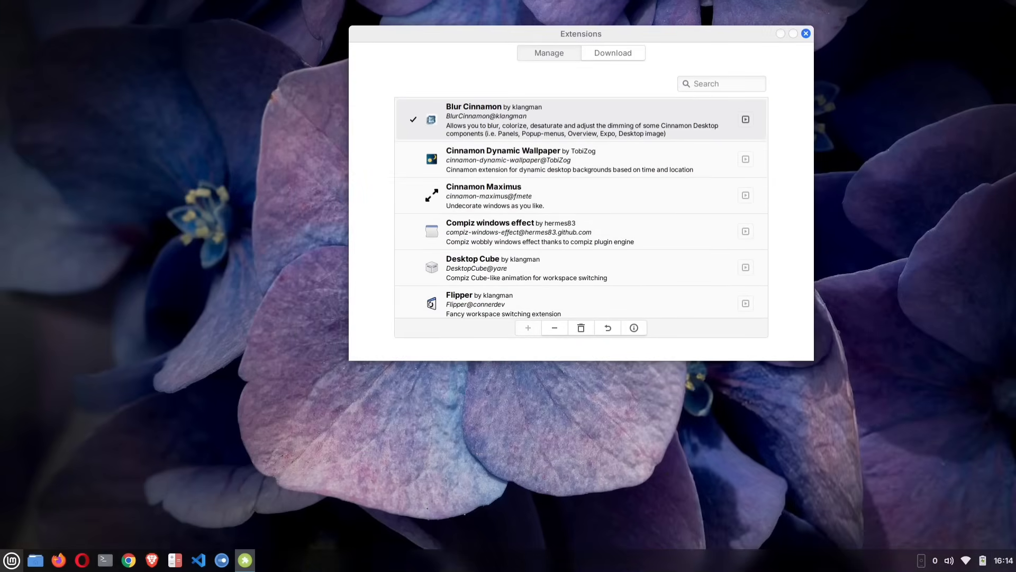
left_click(11, 559)
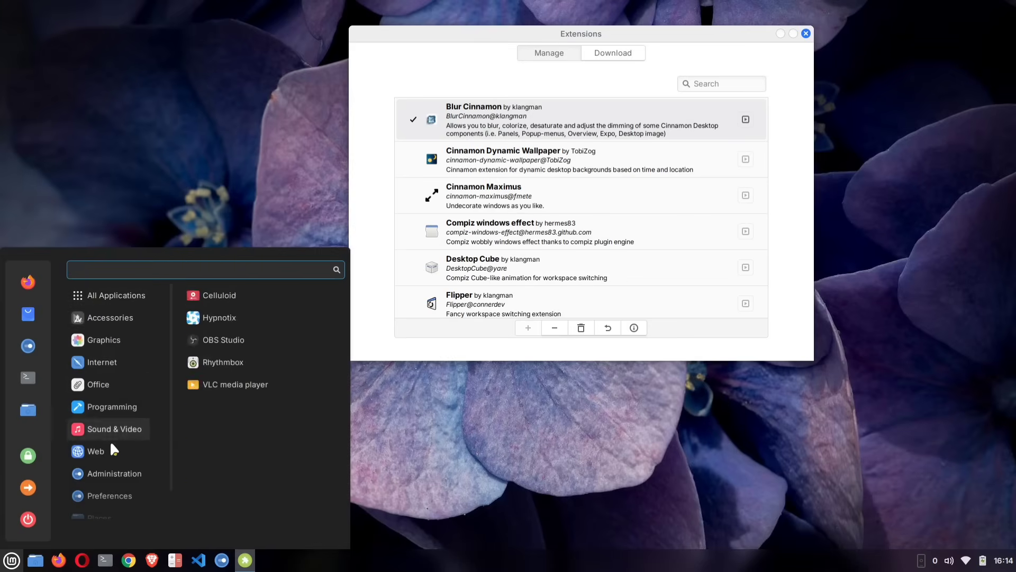
left_click(373, 157)
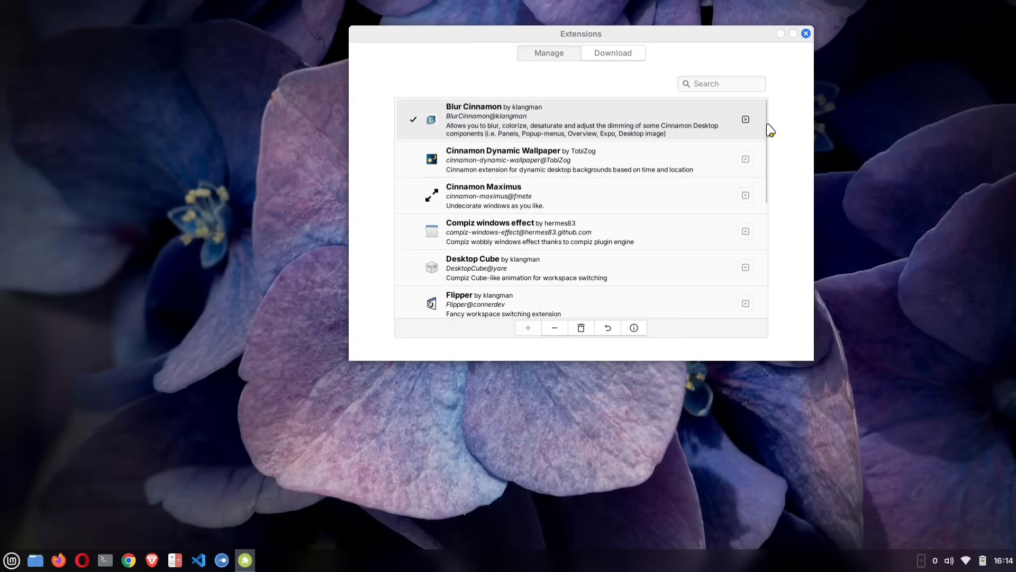
Turn on Popup Menus blur in Blur Cinnamon settings, then check the application menu
left_click(746, 120)
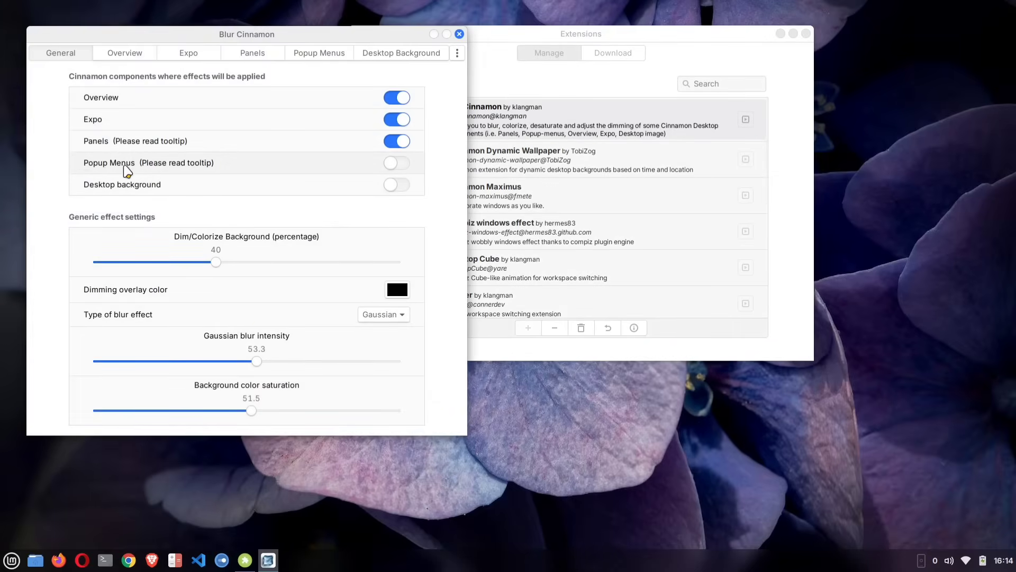
left_click(396, 166)
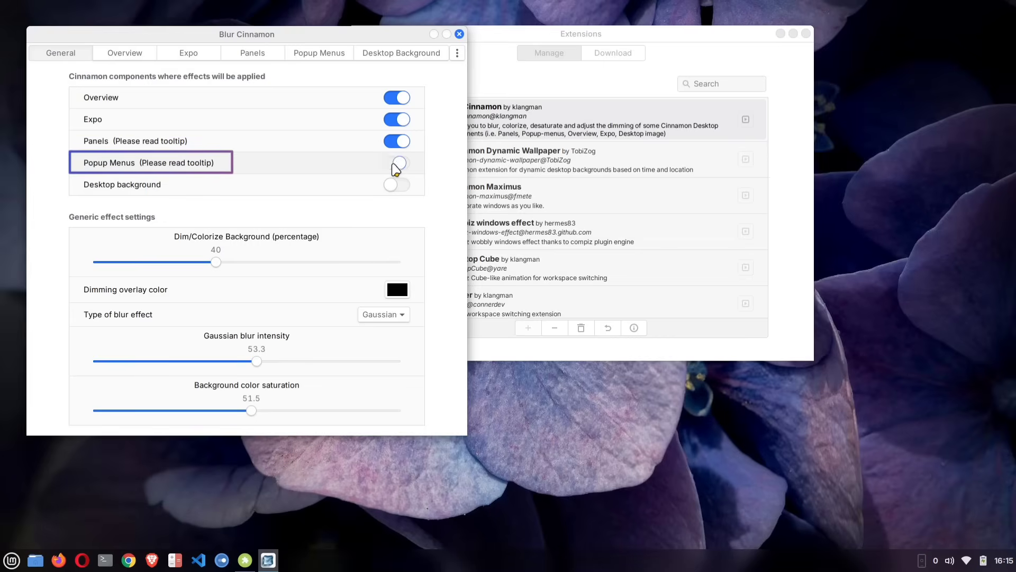
left_click(460, 36)
left_click(11, 560)
scroll(233, 423, "down", 3)
scroll(232, 429, "down", 5)
scroll(233, 423, "down", 1)
scroll(233, 423, "up", 5)
scroll(233, 423, "up", 5)
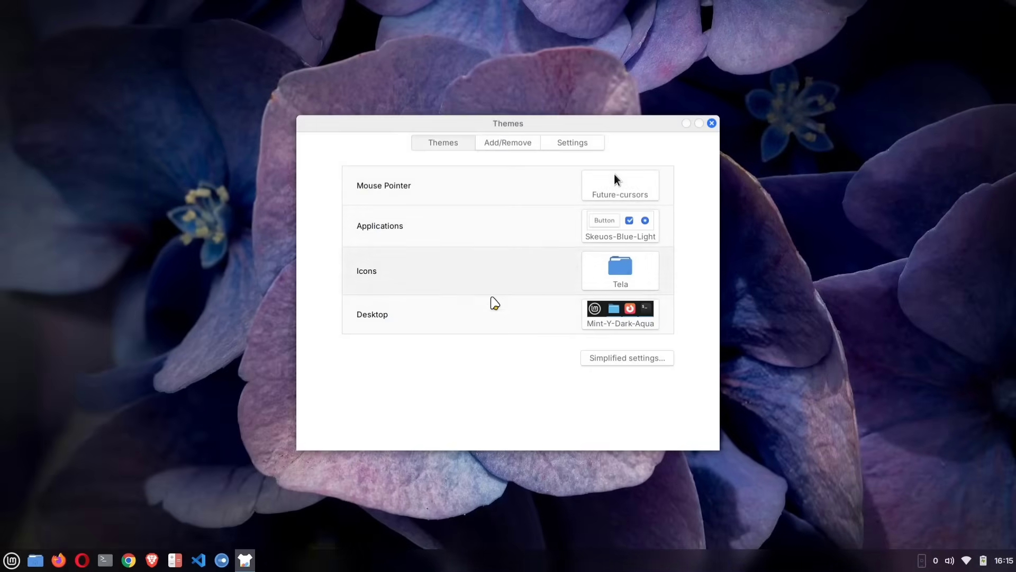
Set the Cinnamon desktop theme to Fluent-Dark-compact
left_click(620, 313)
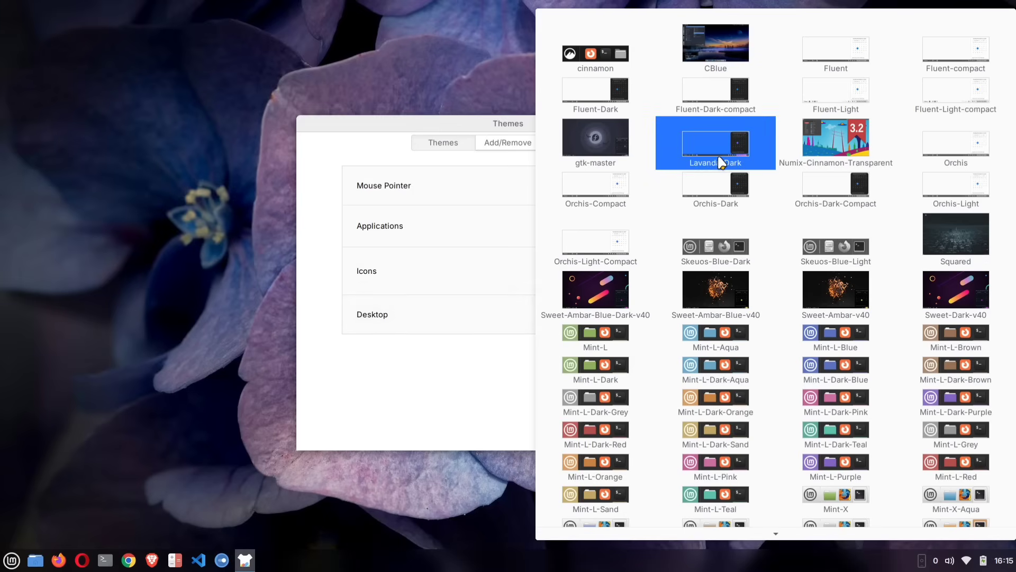
left_click(717, 99)
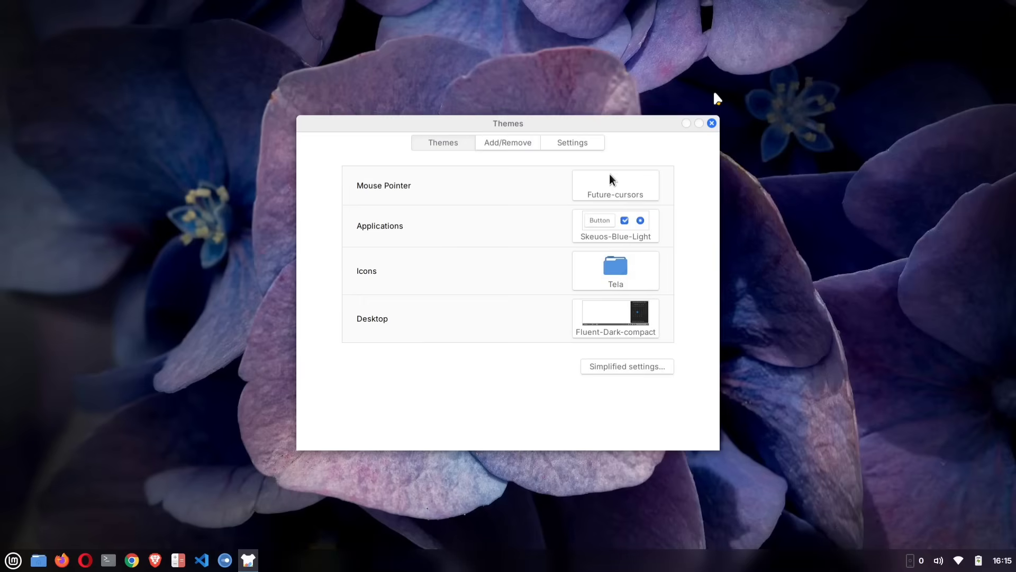
left_click_drag(609, 174, 811, 127)
Preview the new theme in the application menu while repositioning the Themes window
key("super")
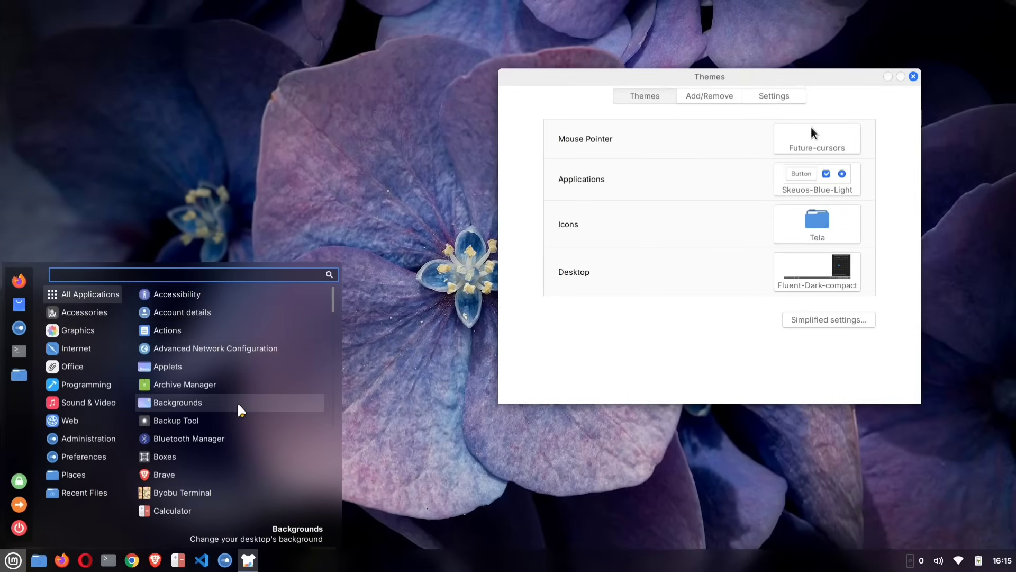
scroll(238, 408, "down", 5)
scroll(239, 409, "down", 5)
mouse_move(616, 80)
left_mouse_down()
mouse_move(318, 114)
mouse_move(134, 205)
left_mouse_up()
left_click(4, 564)
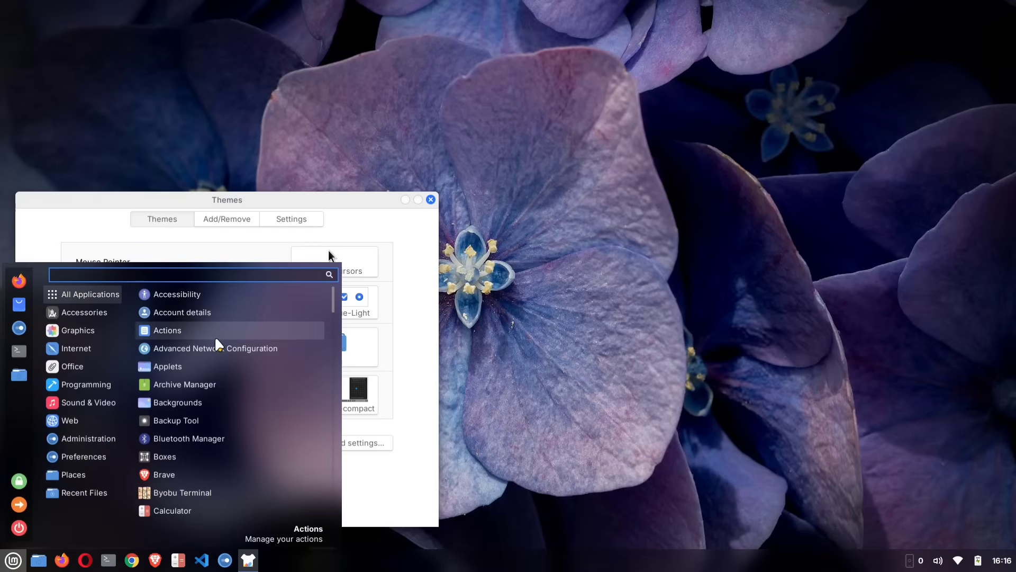
left_click(117, 203)
left_click_drag(117, 205, 692, 129)
left_click_drag(753, 129, 642, 107)
key("super")
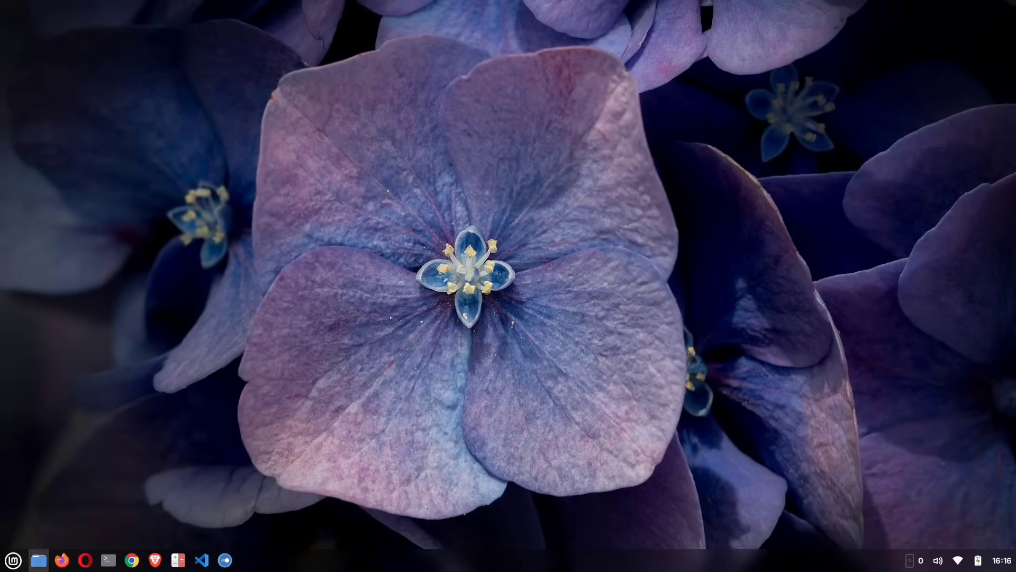
Turn on panel edit mode and move the launcher icons to the panel's centre
right_click(429, 569)
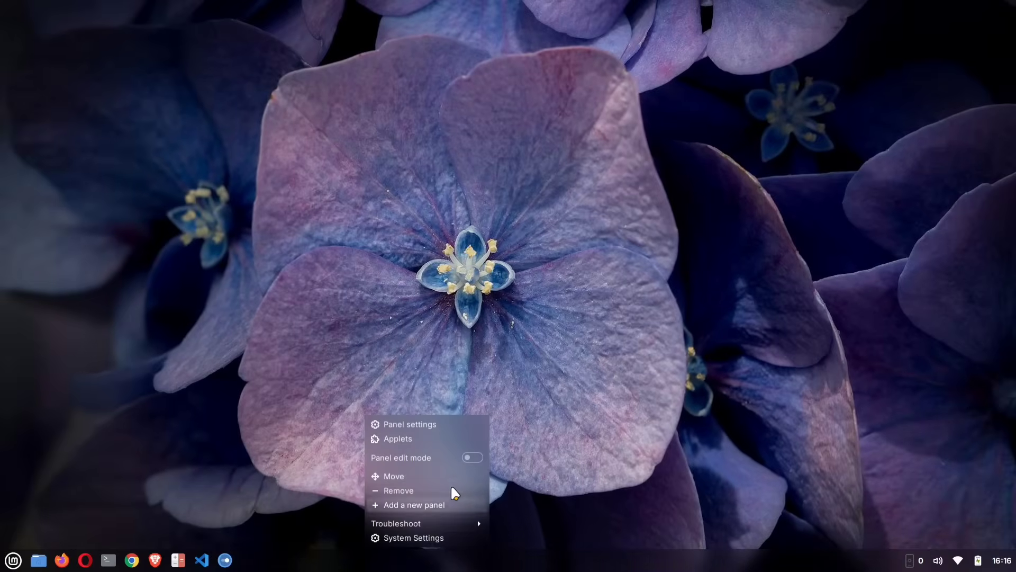
left_click(472, 458)
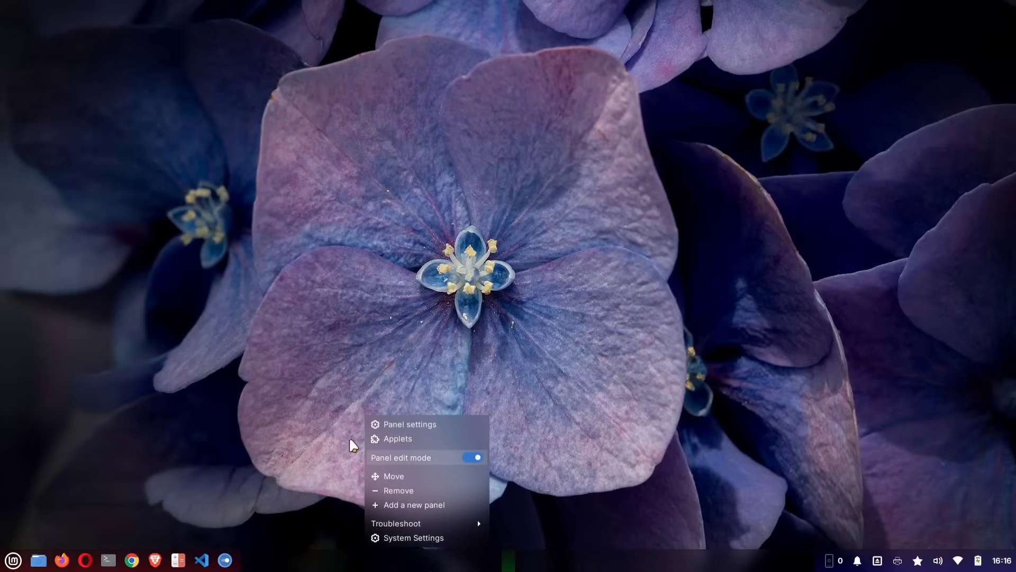
left_click(161, 445)
left_click_drag(125, 564, 514, 566)
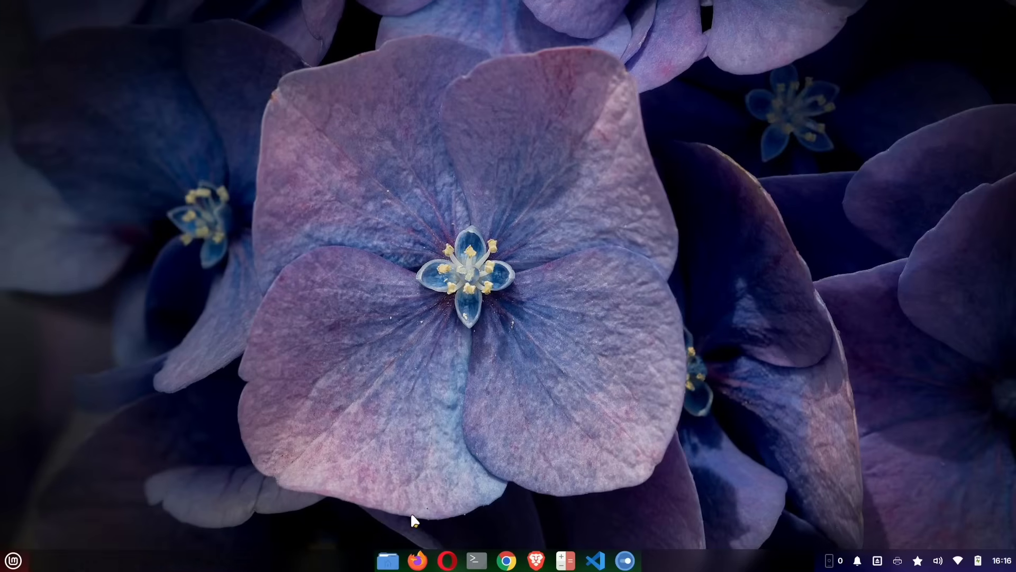
Add Workspace switcher and Windows Quick List applets and place them at the panel's left end
right_click(95, 566)
left_click(104, 444)
left_click(384, 355)
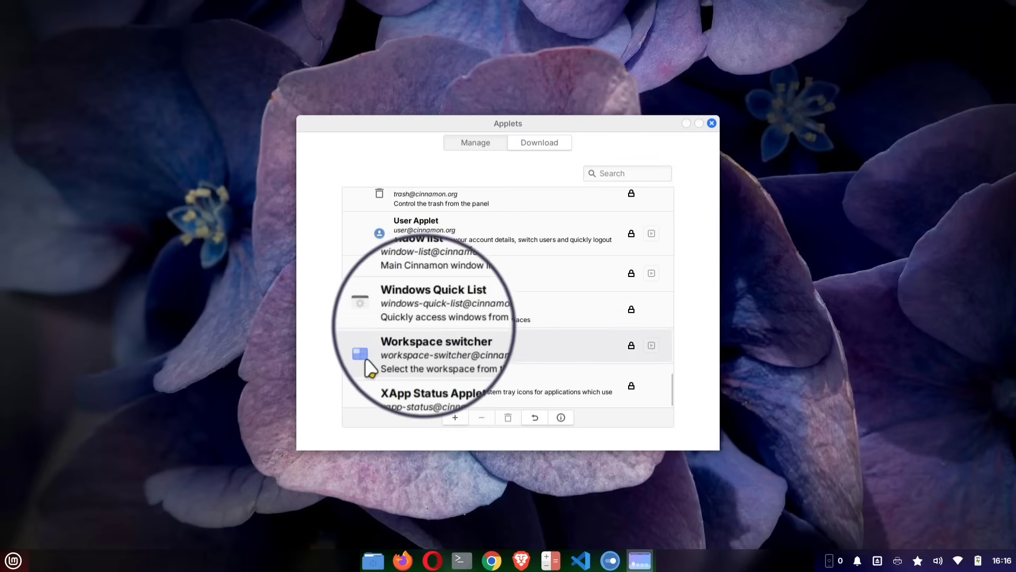
left_click(455, 418)
left_click(436, 308)
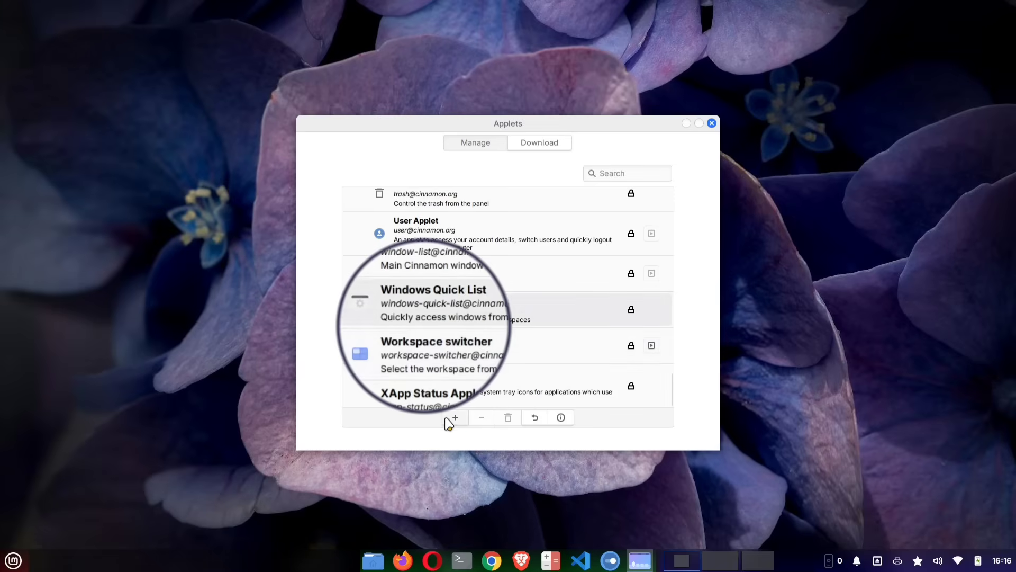
left_click(455, 417)
left_click_drag(137, 552, 40, 560)
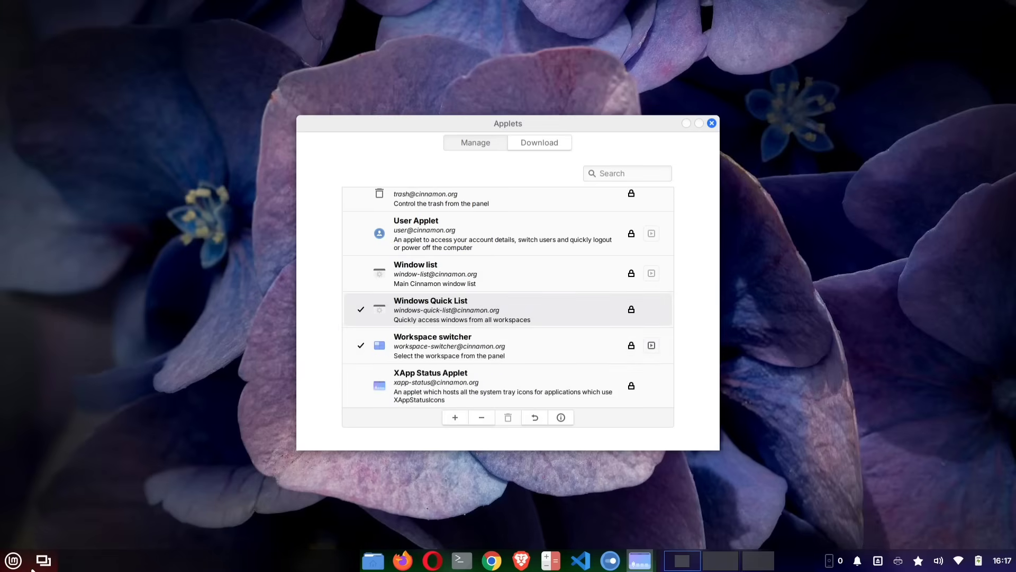
left_click_drag(745, 565, 69, 566)
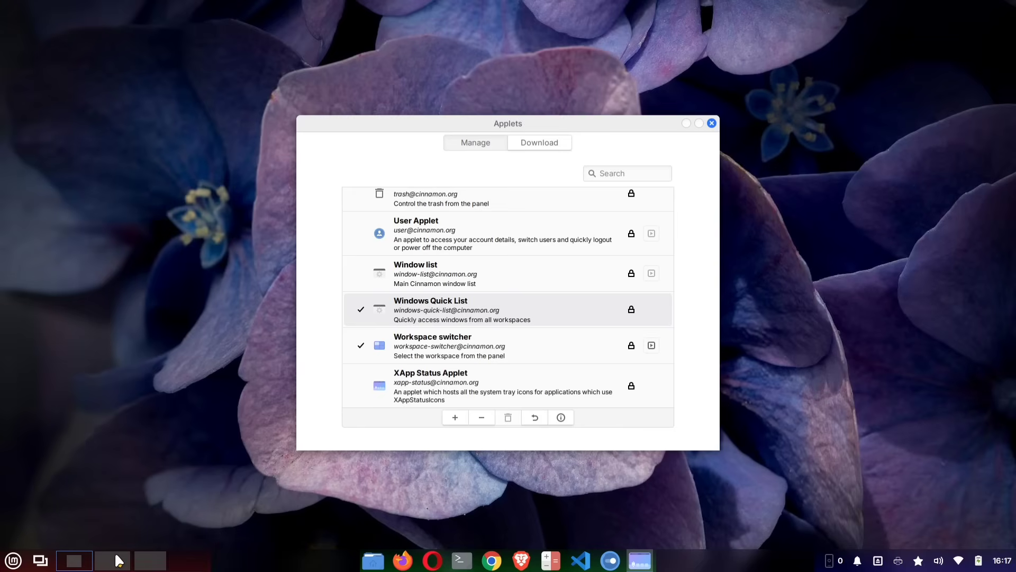
left_click(556, 350)
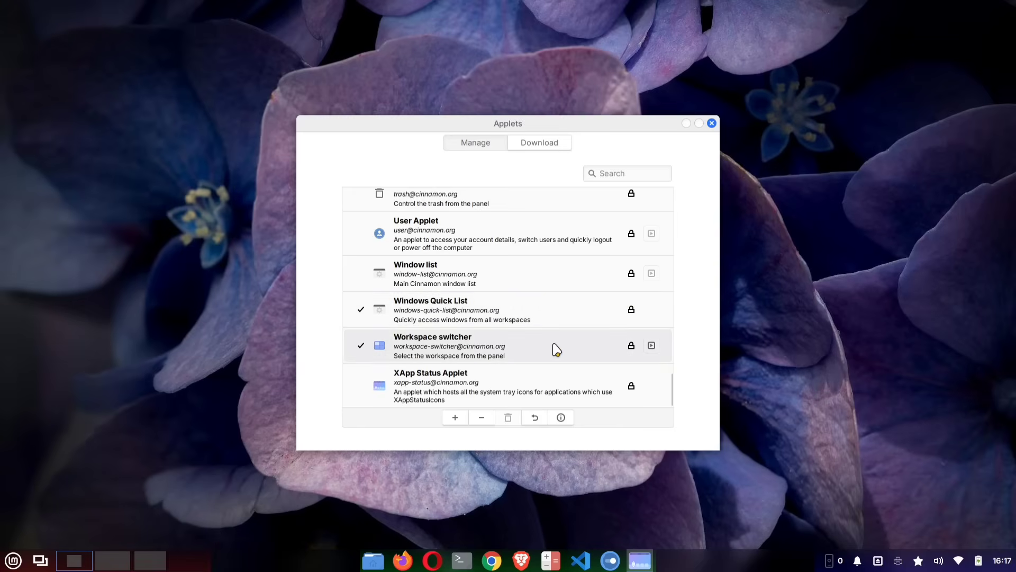
Set the Workspace switcher display type to Simple buttons and close the settings and applets windows
left_click(651, 347)
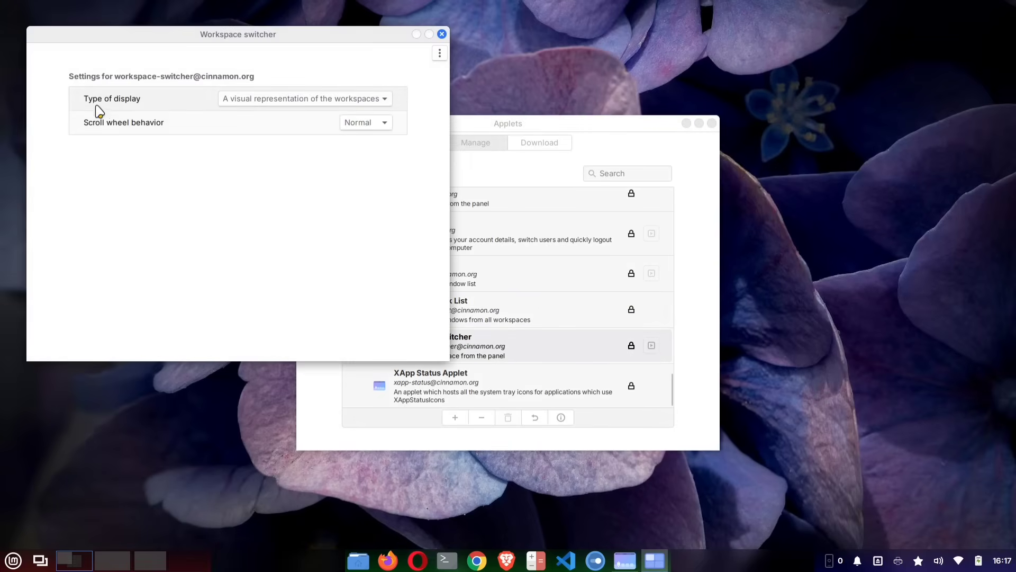
left_click(298, 106)
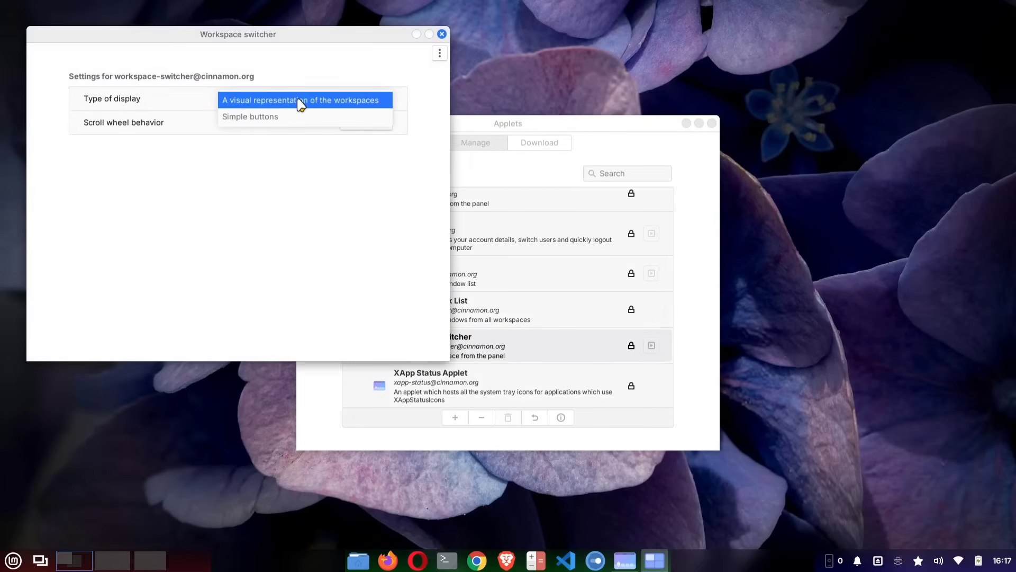
left_click(266, 119)
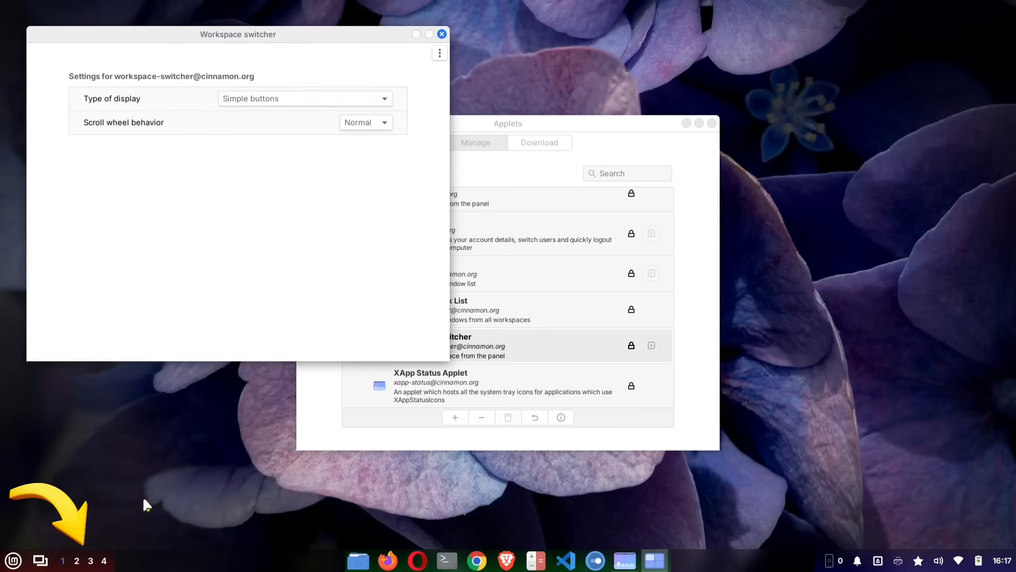
left_click(442, 33)
left_click(712, 123)
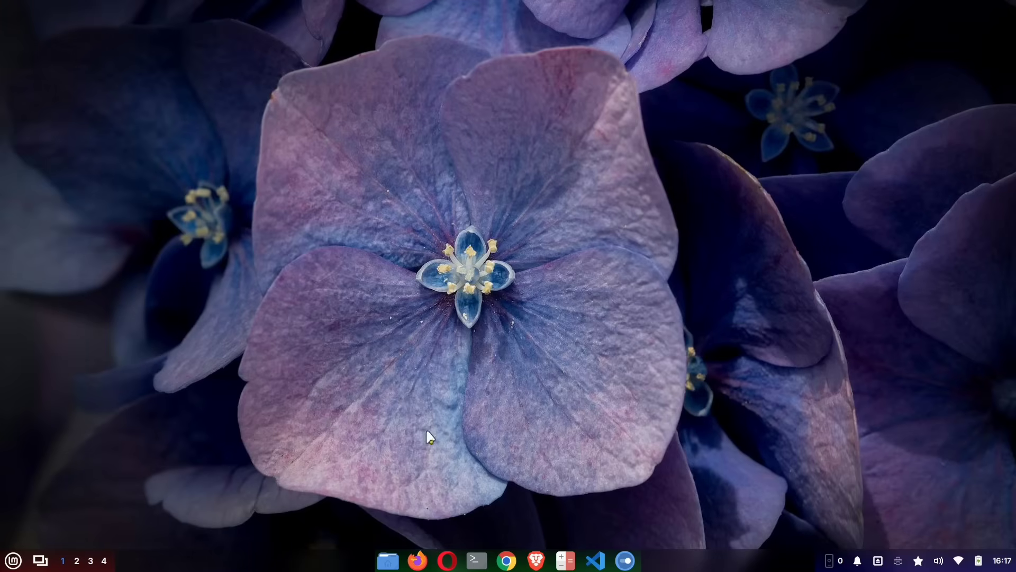
Turn off panel edit mode and view windows grouped by workspace
right_click(265, 569)
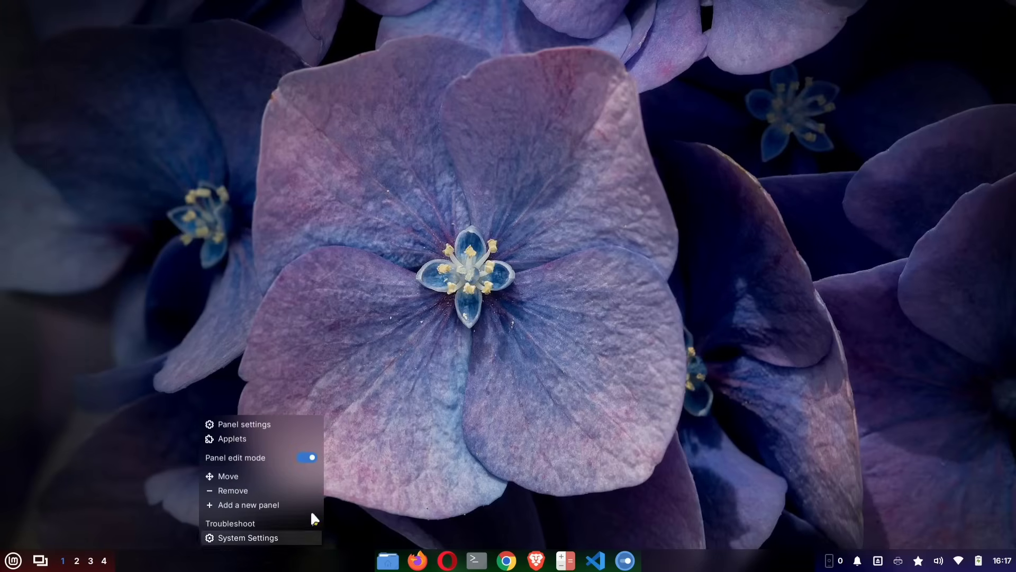
left_click(307, 459)
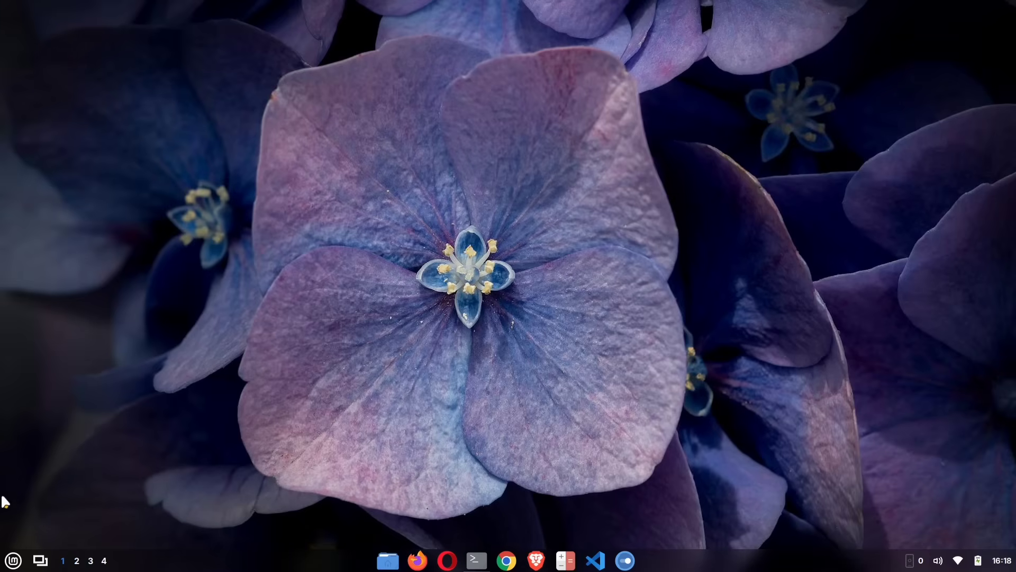
left_click(44, 561)
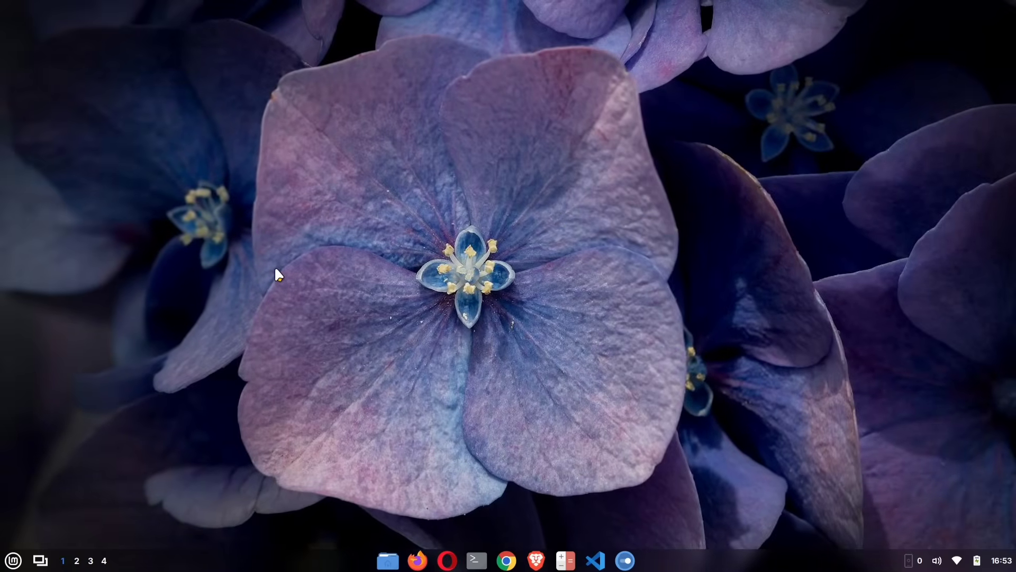
Open Extensions from the menu, enable Cinnamon Dynamic Wallpaper, and open its configuration
key("super")
type("ex")
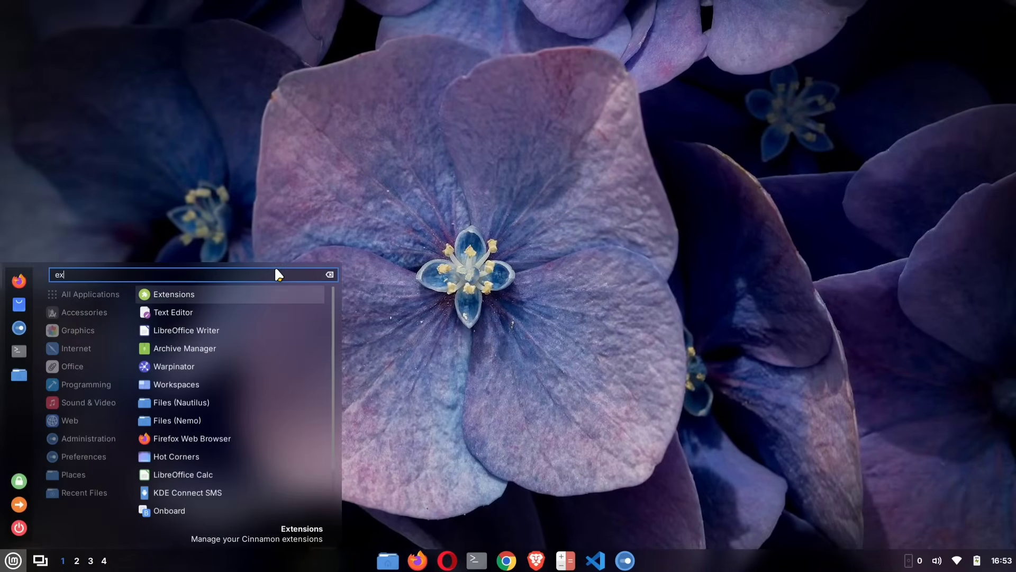
left_click(196, 294)
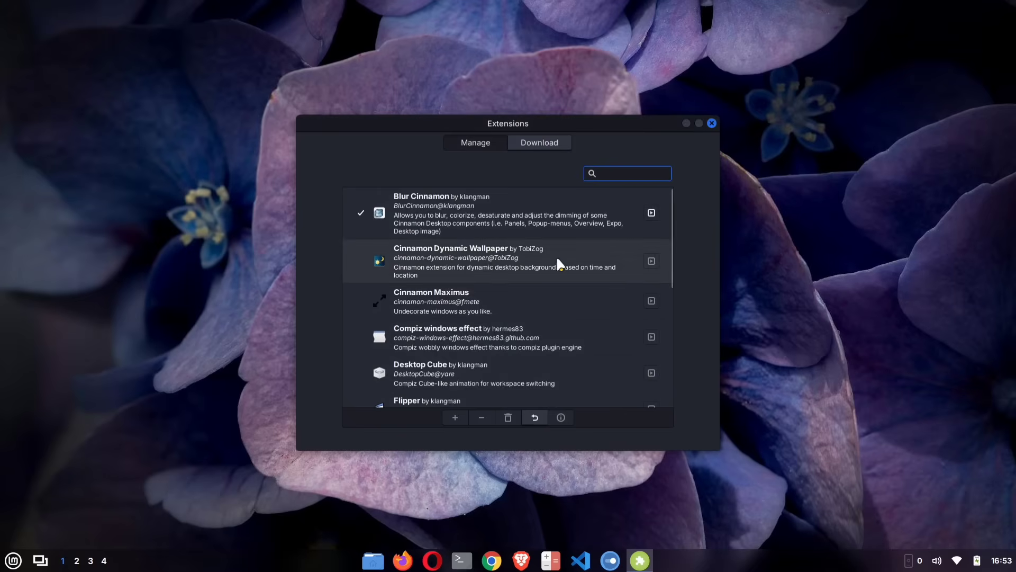
left_click(500, 260)
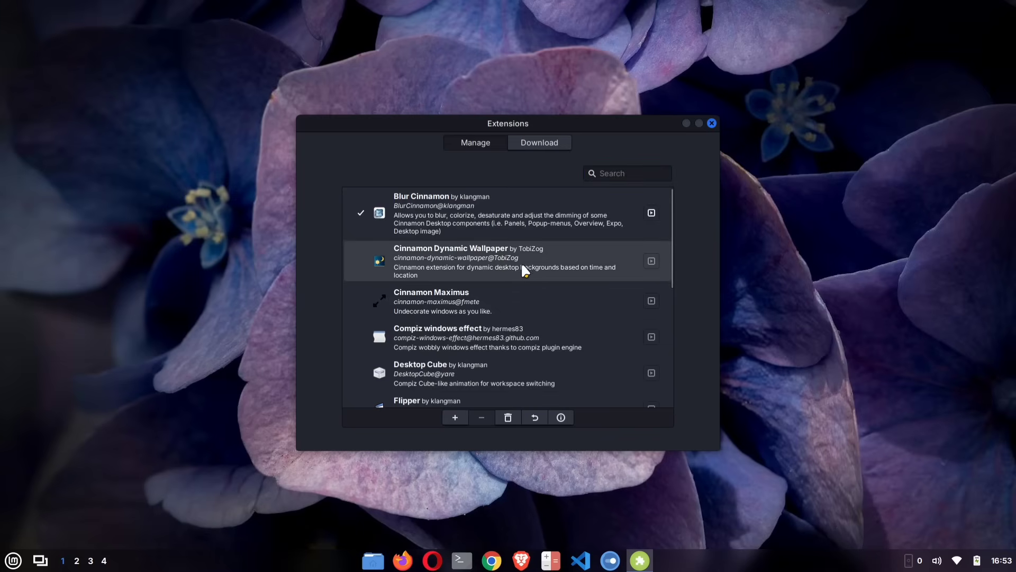
left_click(452, 410)
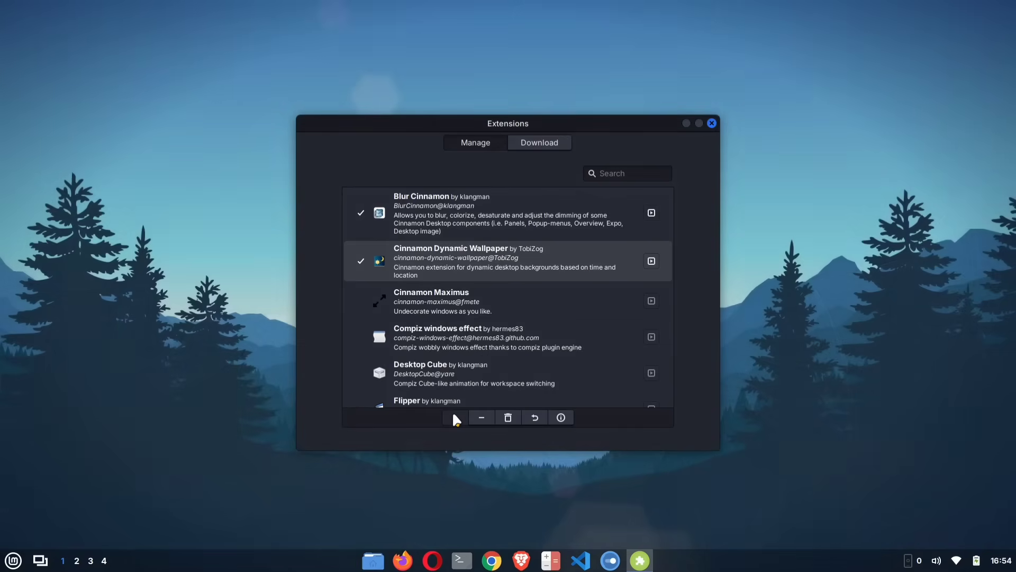
left_click_drag(407, 117, 316, 80)
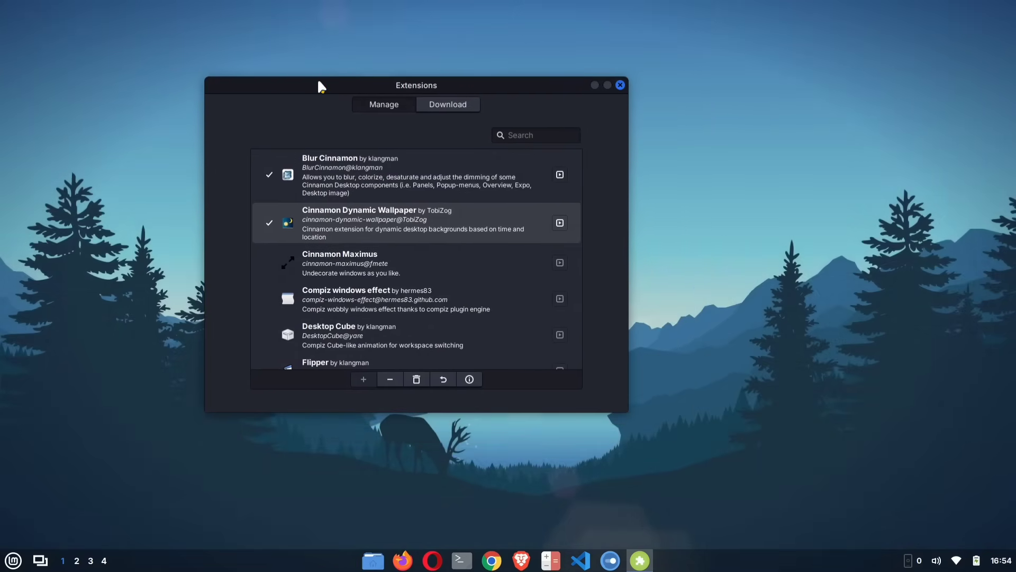
left_click(559, 224)
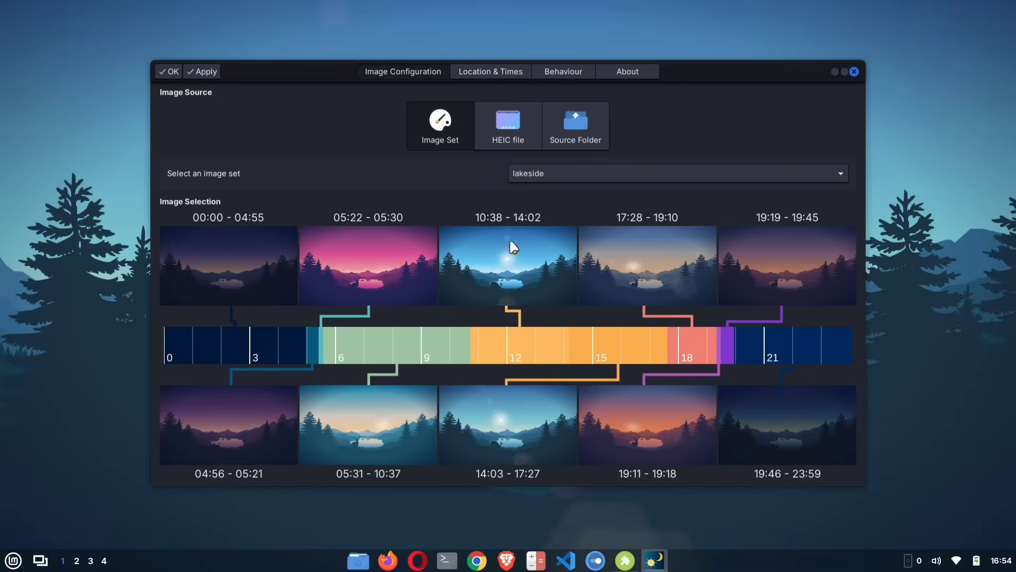
Choose the mountains image set and apply it
left_click(559, 164)
left_click(552, 189)
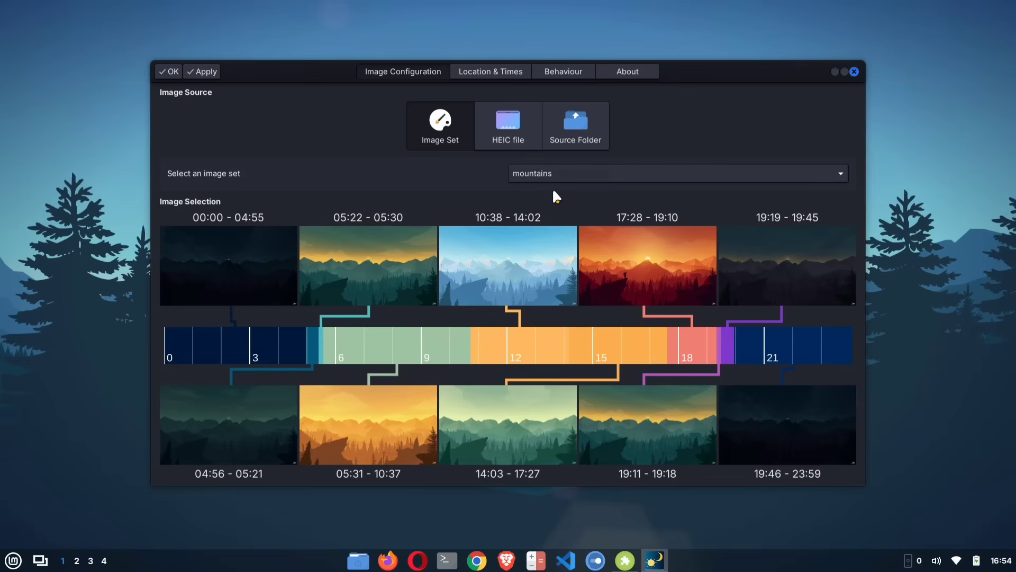
left_click(204, 74)
Switch to workspace 2 to view the forested mountain wallpaper, toggling the applications menu
key("ctrl+alt+Right")
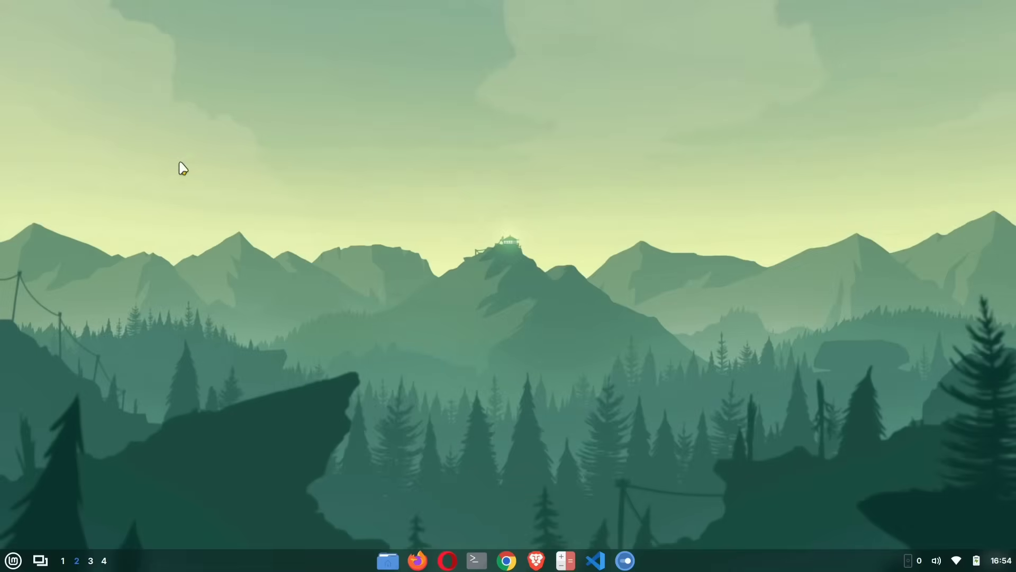
left_click(13, 560)
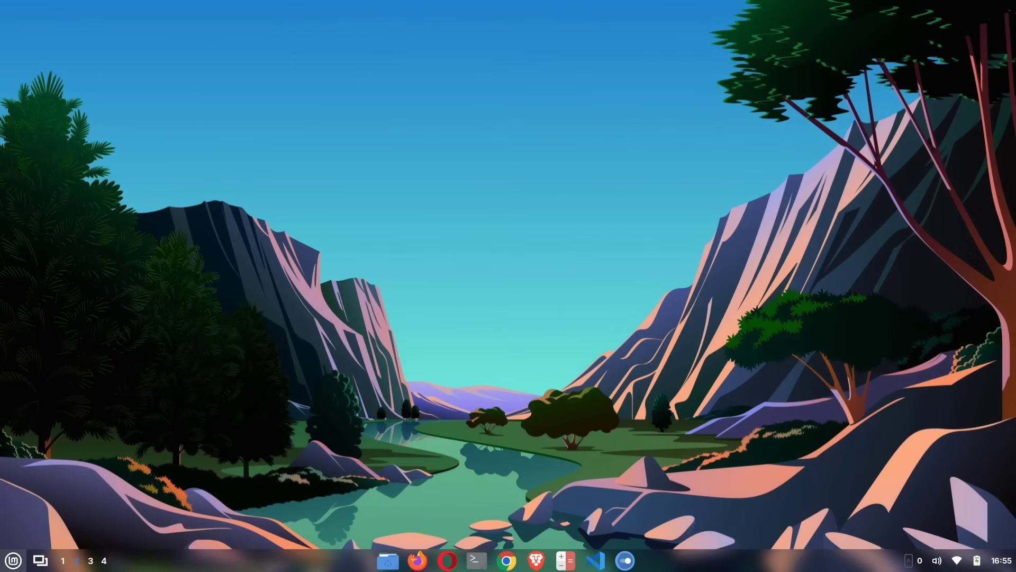
left_click(14, 560)
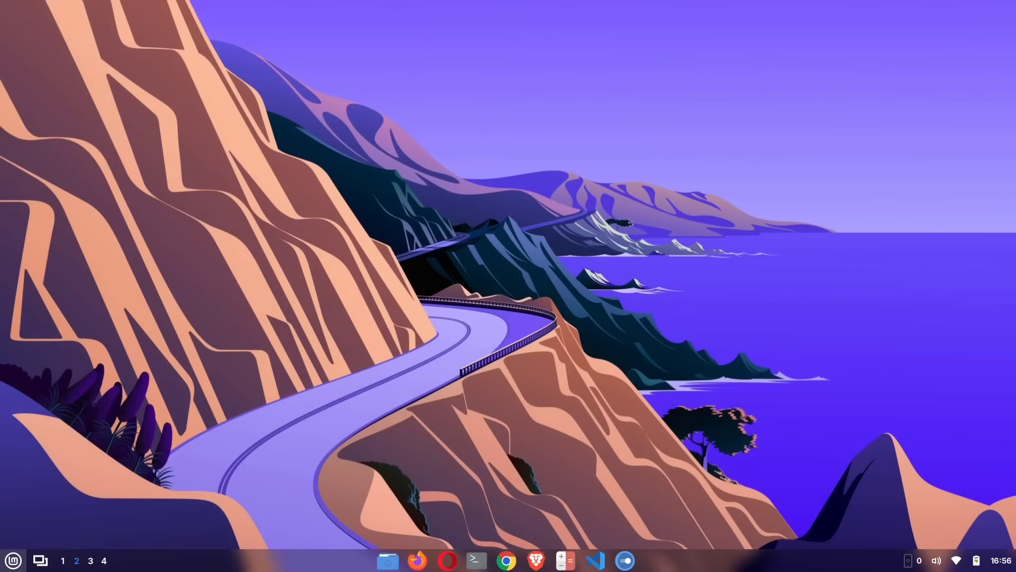
left_click(12, 561)
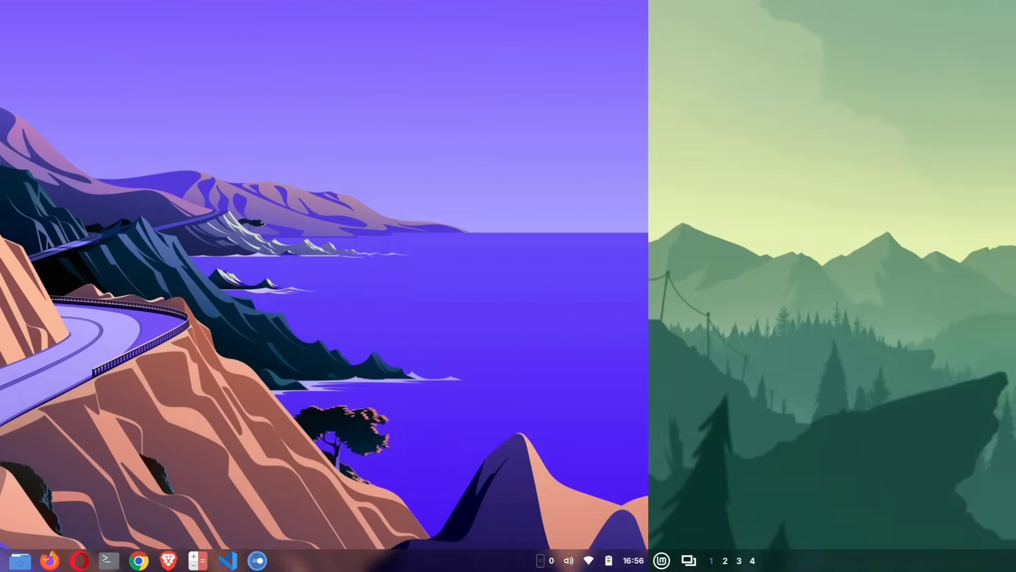
Enable the Magic Lamp Effect extension in the Extensions manager
key("super")
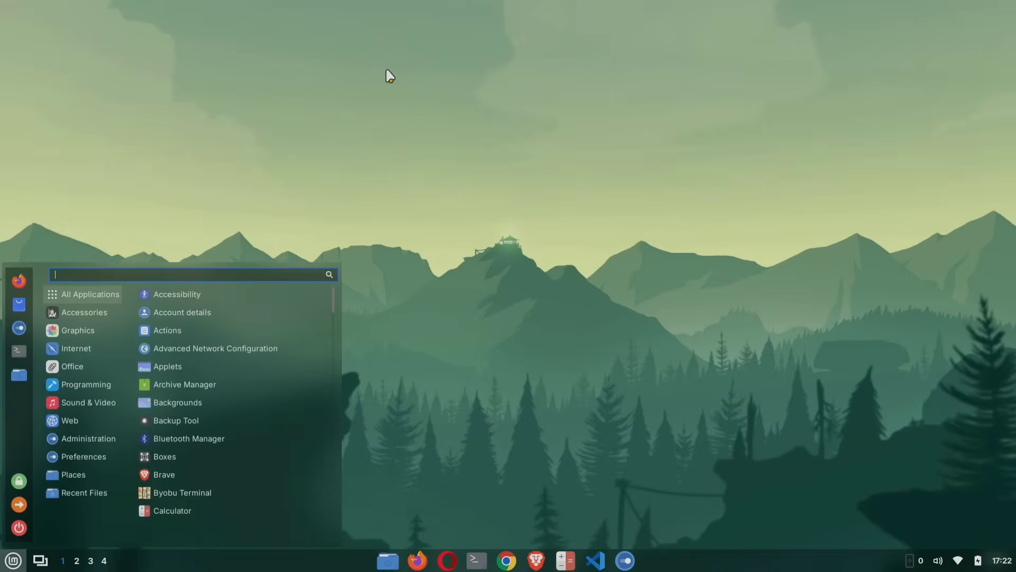
type("ex")
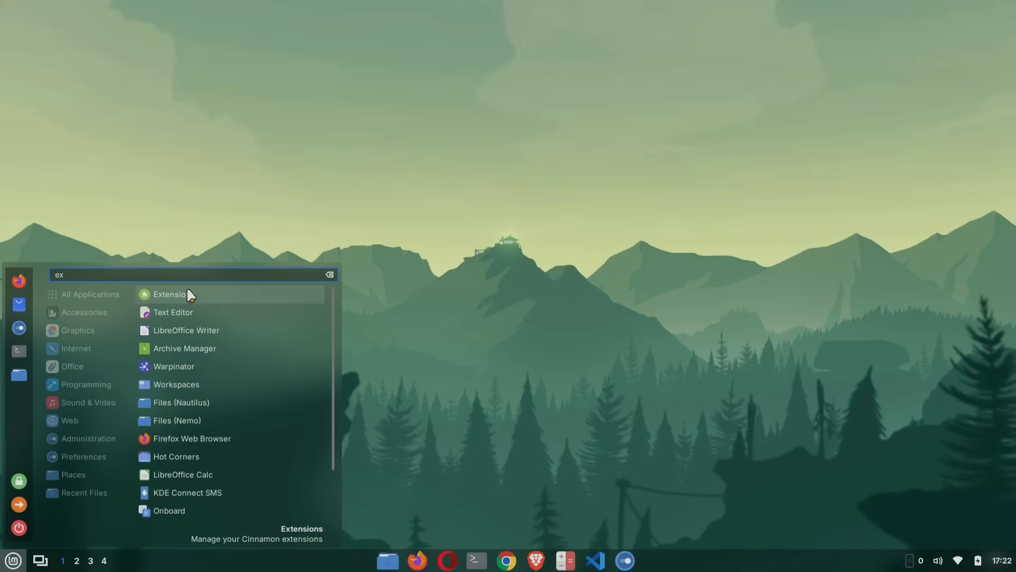
left_click(189, 294)
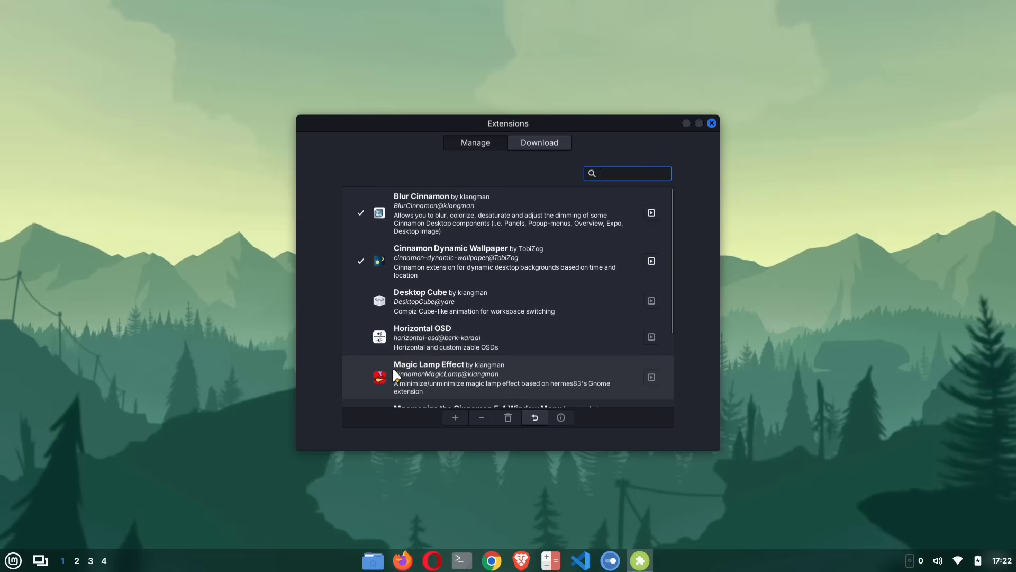
left_click(485, 365)
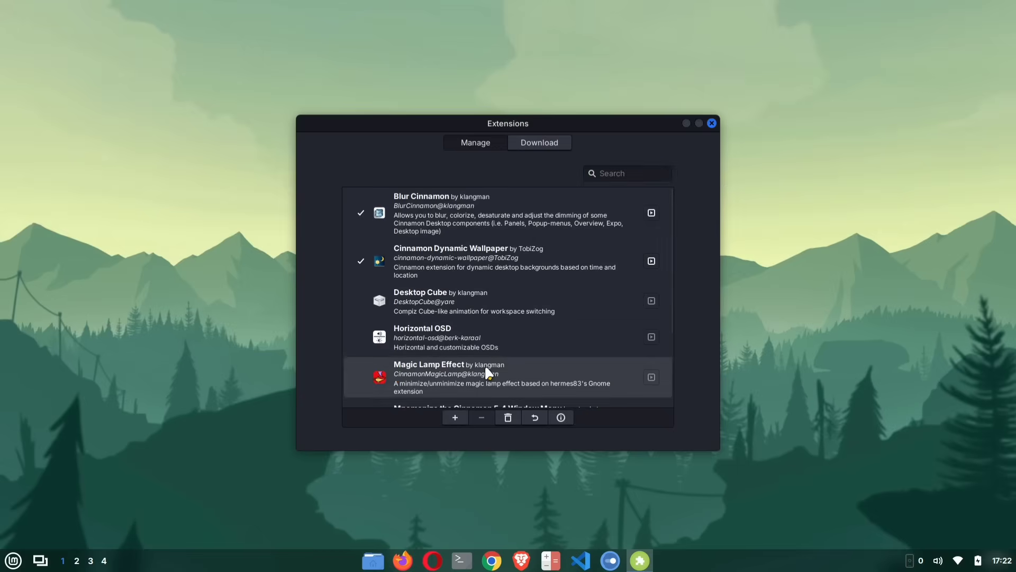
left_click(455, 419)
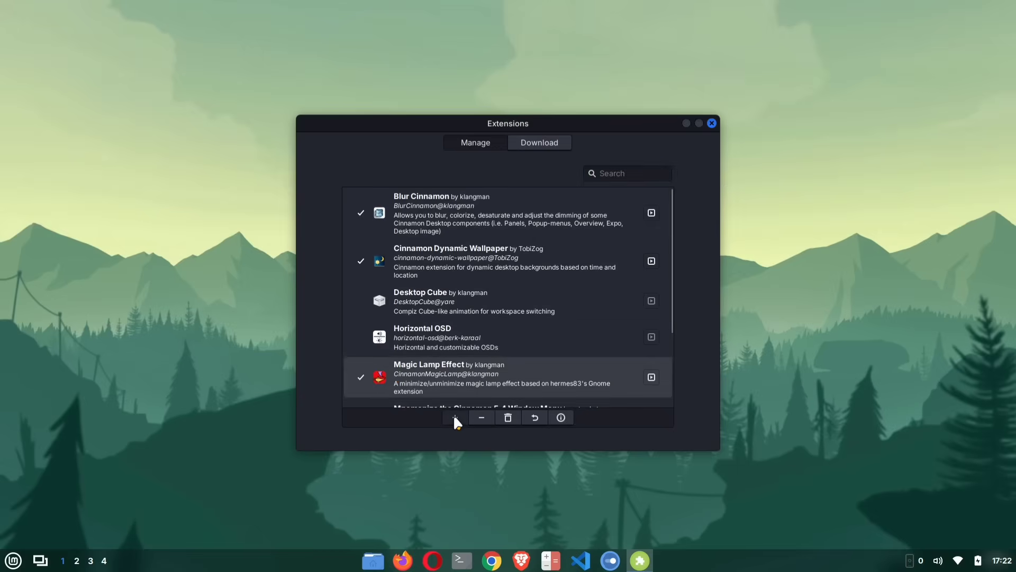
left_click_drag(404, 120, 695, 62)
Test the lamp animation by minimizing and restoring Calculator from the taskbar
left_click(550, 560)
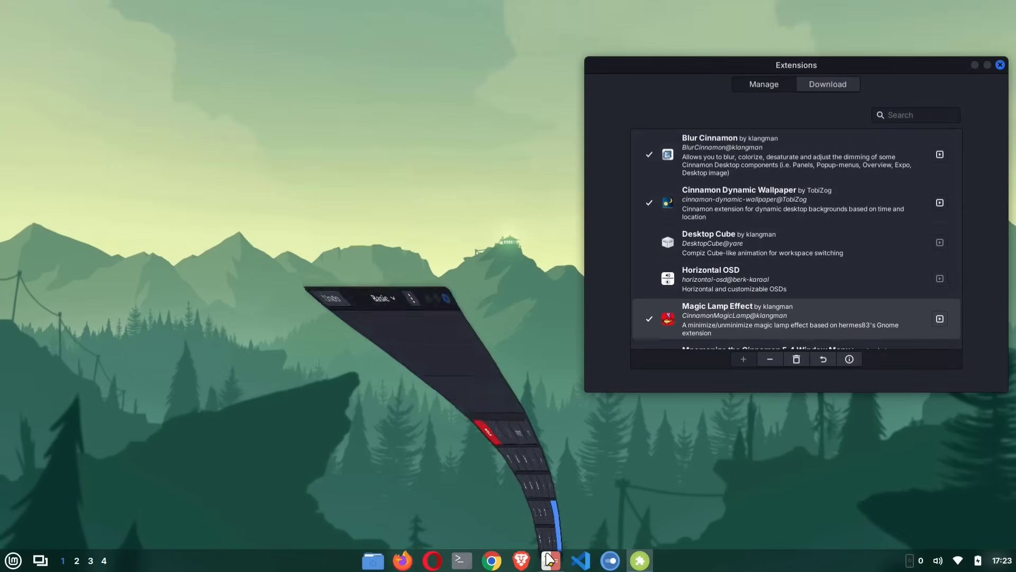
left_click(551, 560)
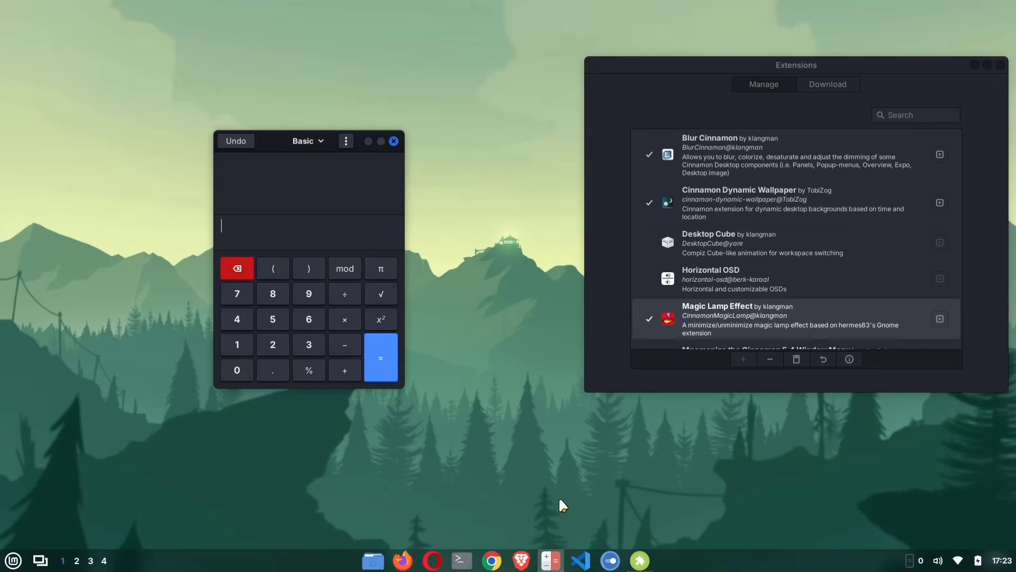
left_click(550, 561)
left_click(552, 561)
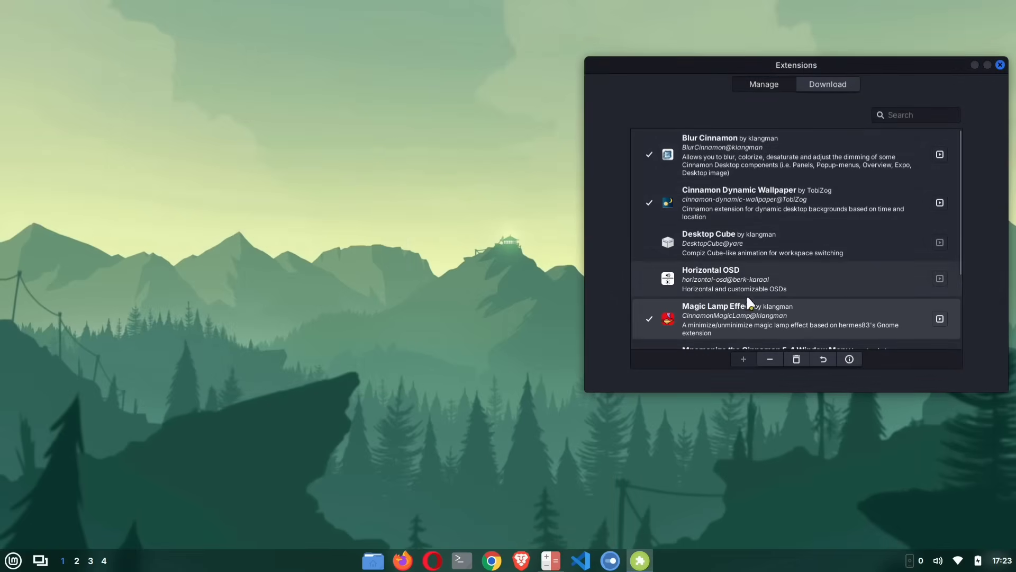
Set Magic Lamp's effect duration to 555 ms and retest it on Calculator
left_click(939, 320)
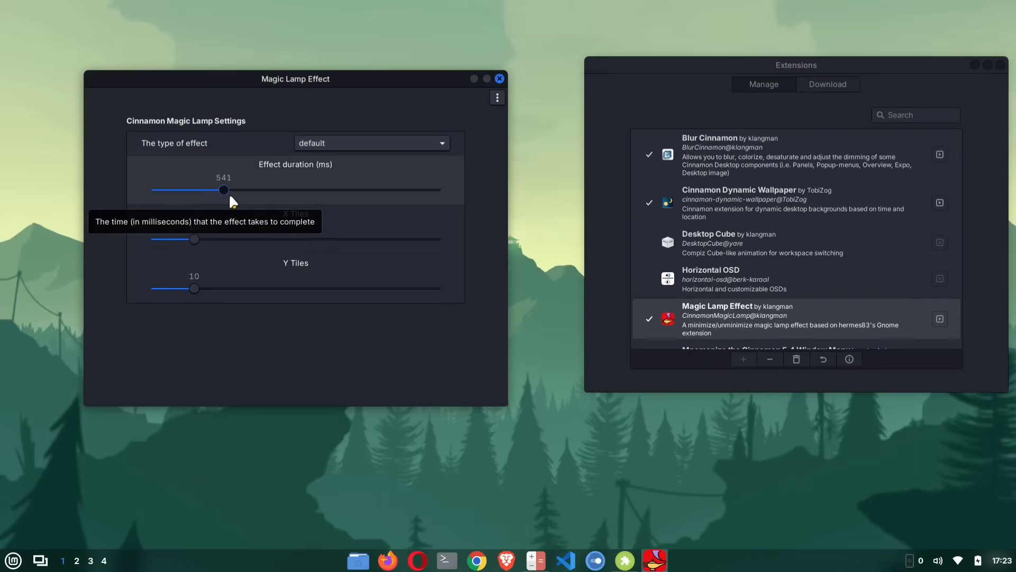
left_click_drag(189, 195, 226, 192)
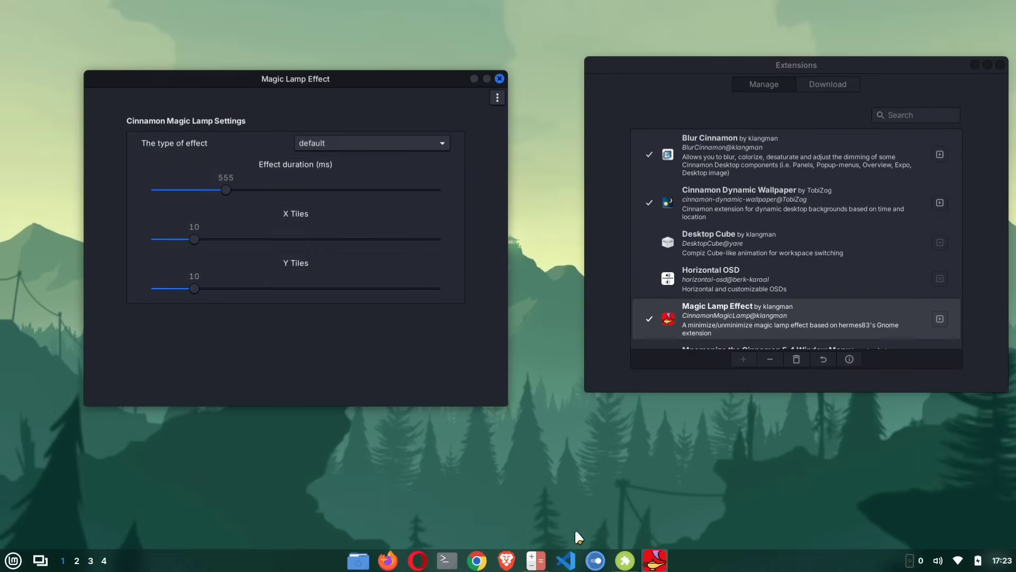
left_click(536, 561)
left_click(536, 561)
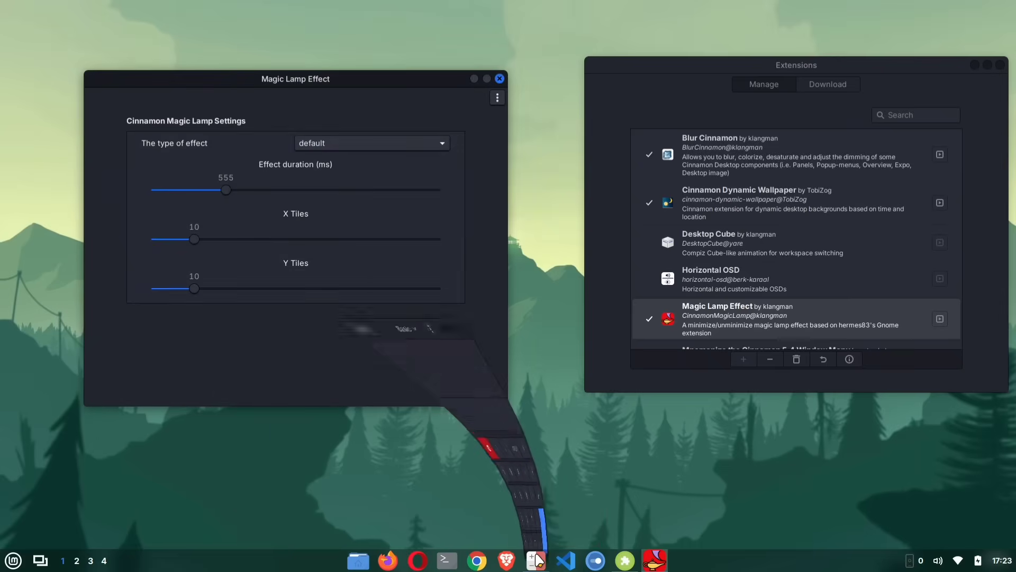
left_click(535, 560)
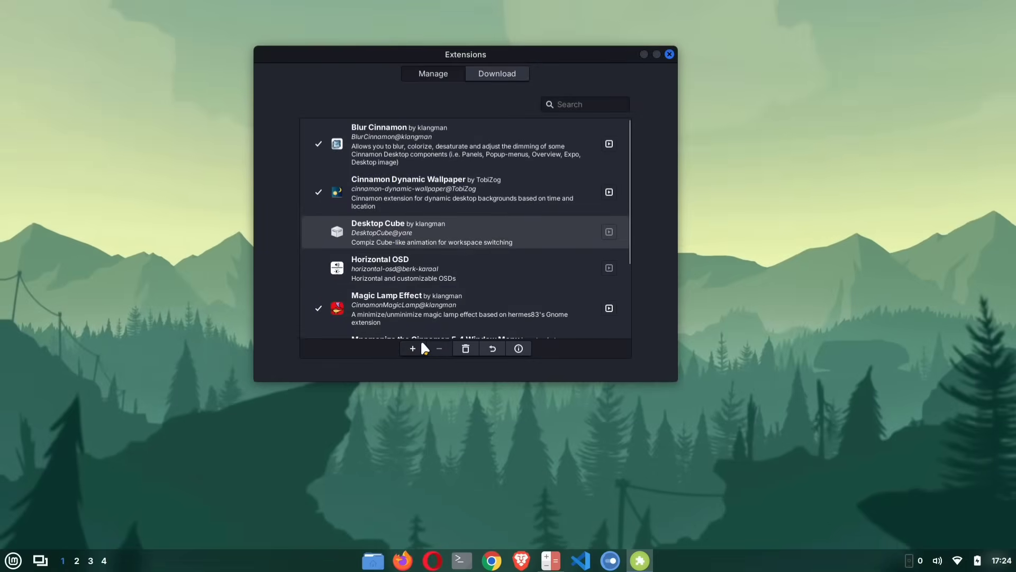
Enable Desktop Cube and watch the cube rotate while switching between workspaces 1 and 2
left_click(418, 348)
key("ctrl+alt+Right")
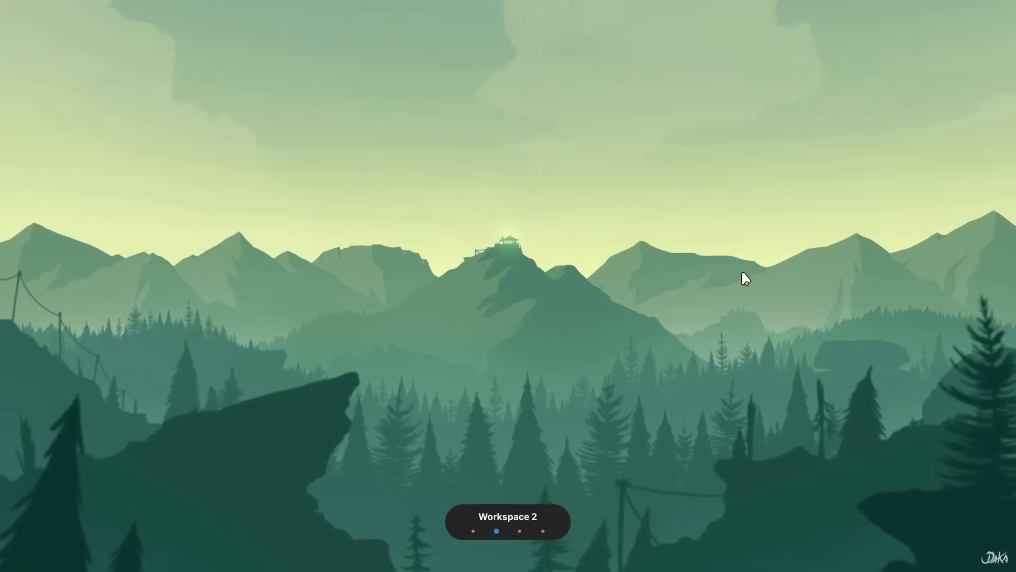
key("ctrl+alt+Left")
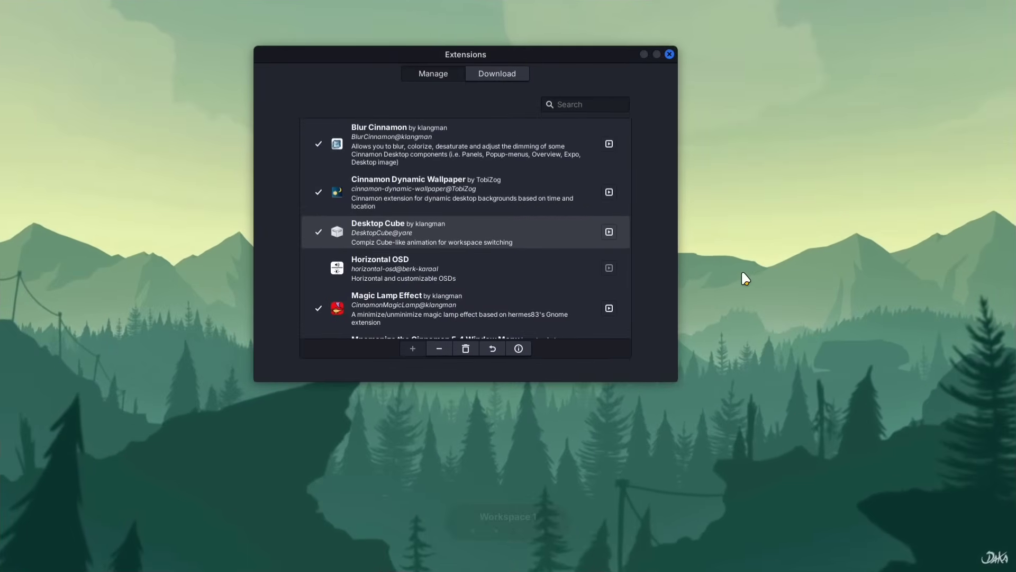
key("ctrl+alt+Right")
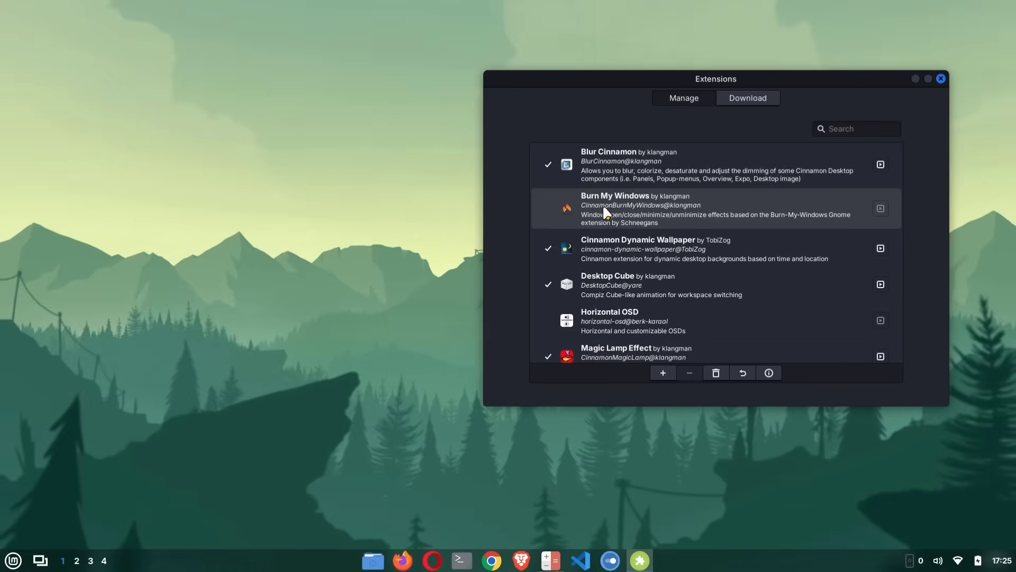
Enable Burn My Windows and test the effect by minimizing Extensions and closing Nemo Home
left_click(662, 371)
left_click(916, 79)
key("super+e")
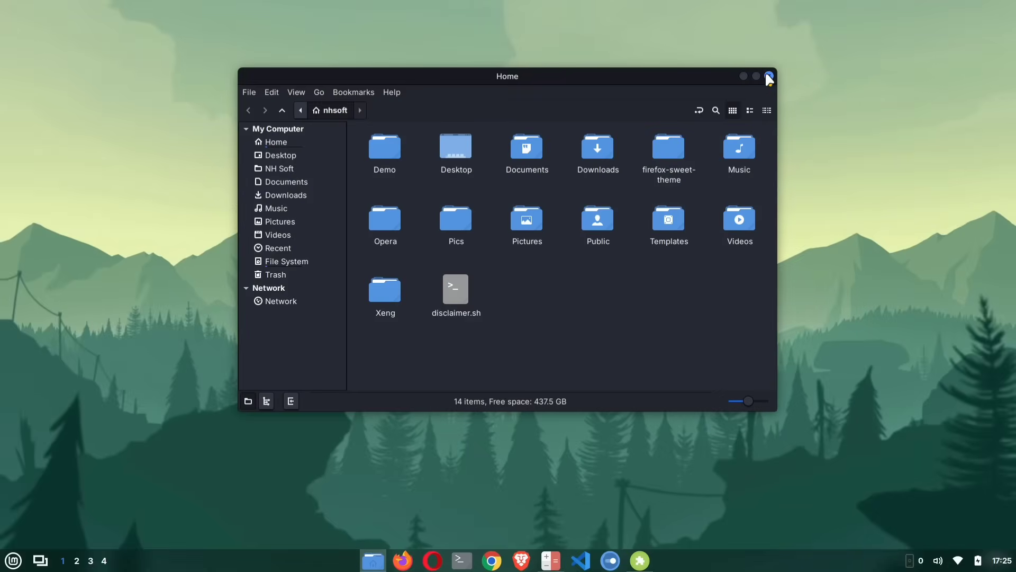
left_click(766, 73)
key("super+e")
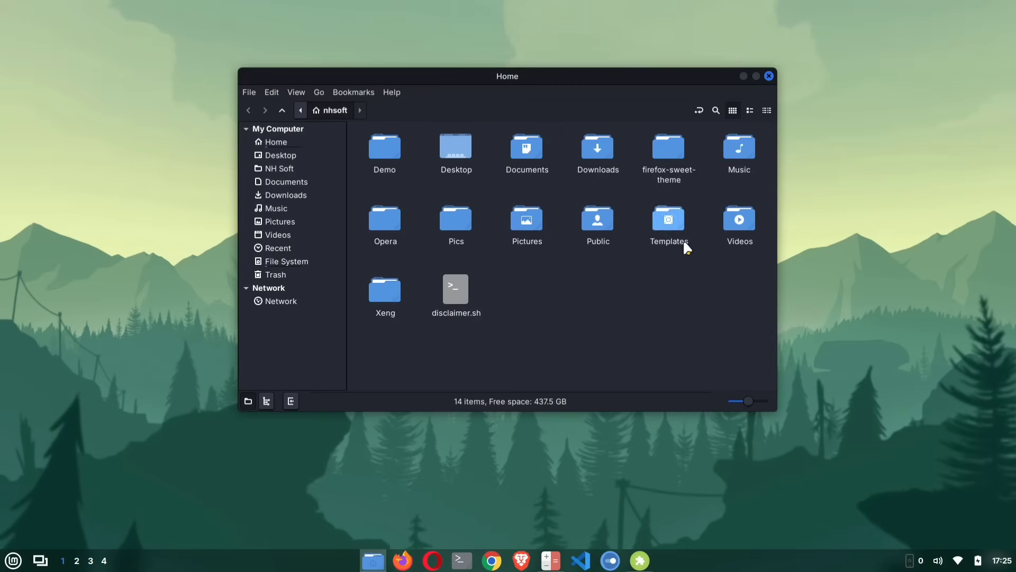
Open the Burn My Windows settings and replay the burn effect by closing Home twice
left_click(639, 561)
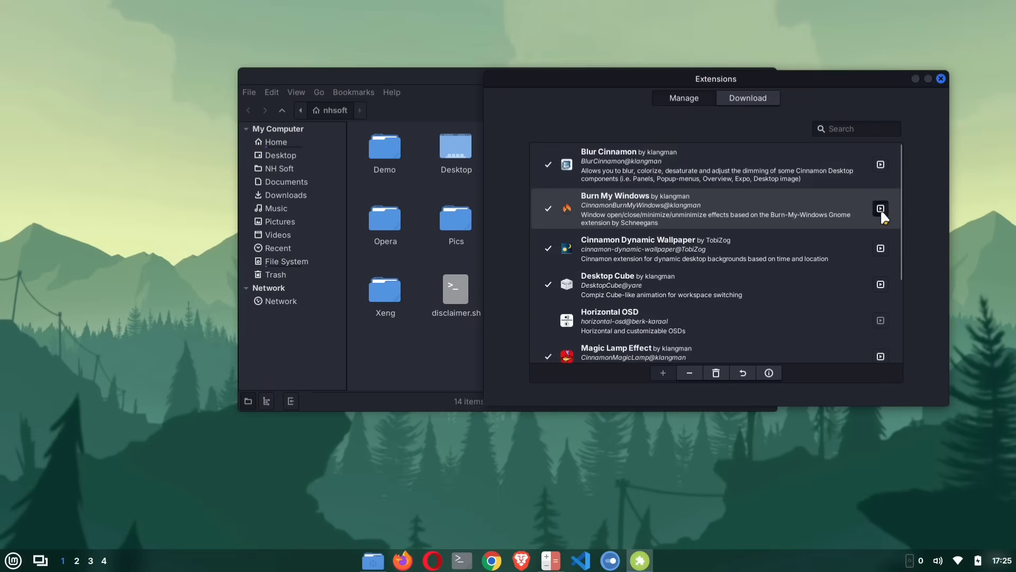
left_click(881, 208)
left_click_drag(237, 24, 309, 113)
left_click_drag(398, 120, 747, 101)
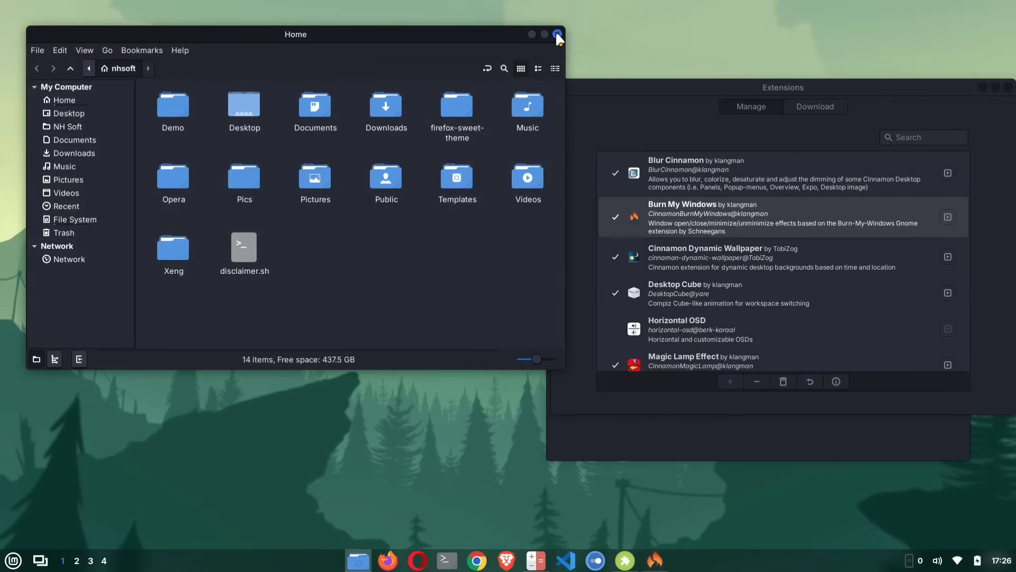
left_click(558, 35)
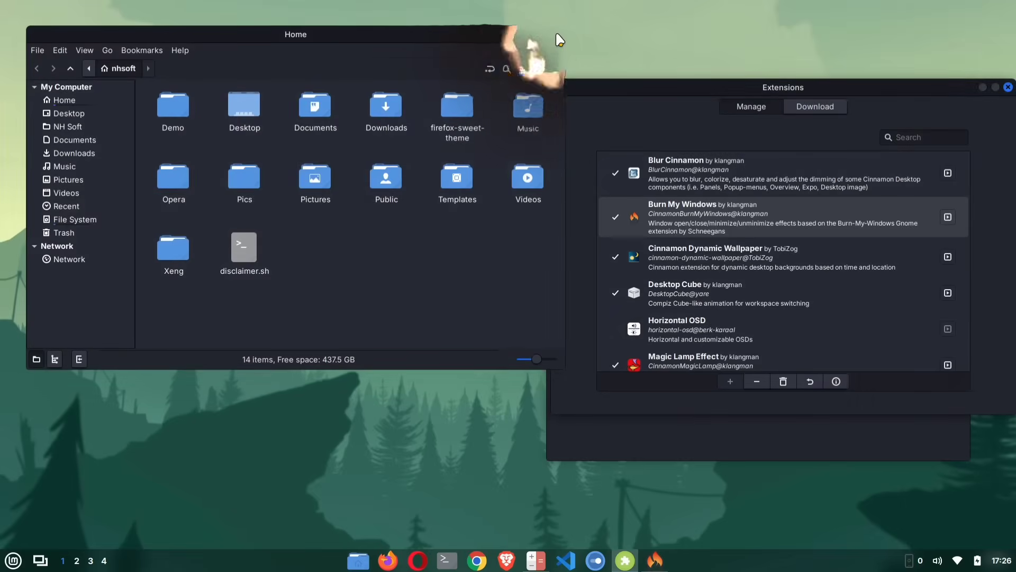
key("super+e")
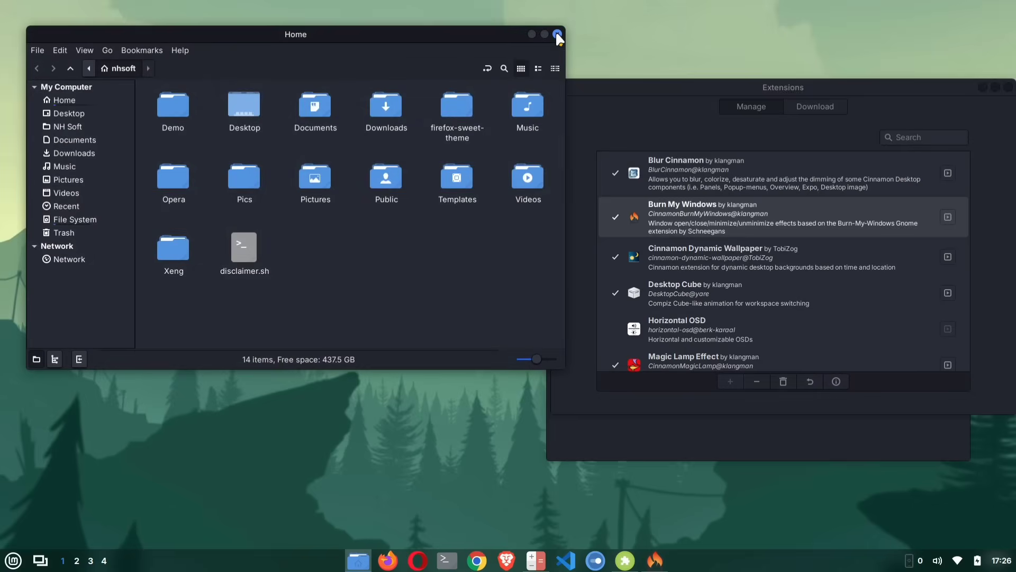
left_click(556, 33)
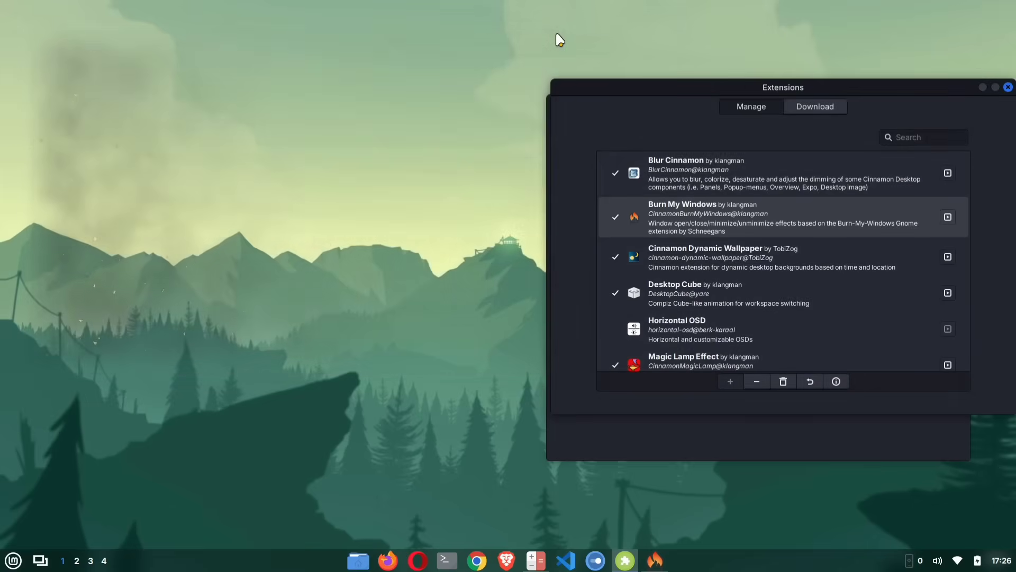
Open Burn My Windows Effect Settings and inspect the TV Effect duration
left_click(948, 218)
left_click(205, 87)
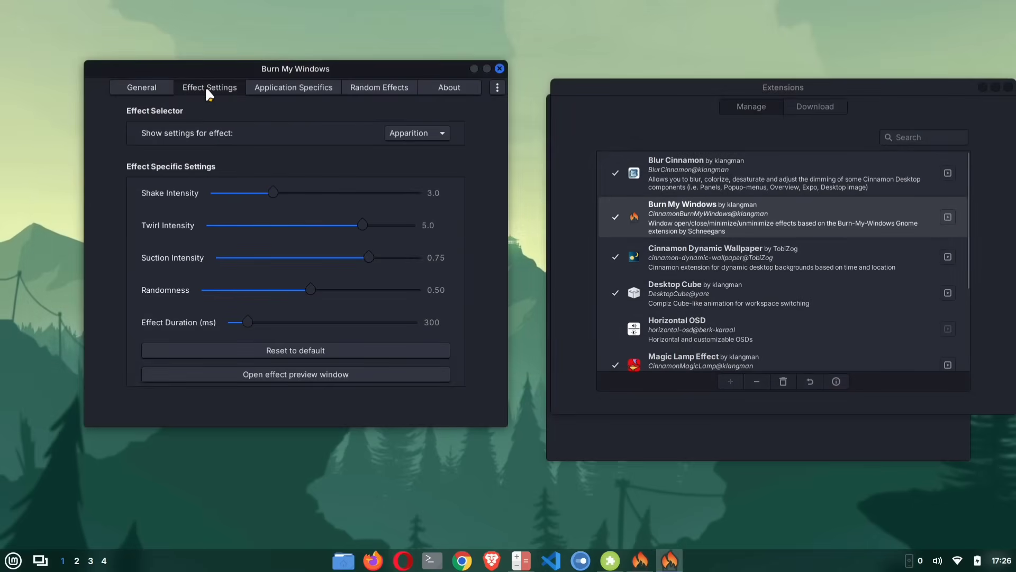
left_click(420, 134)
left_click(418, 316)
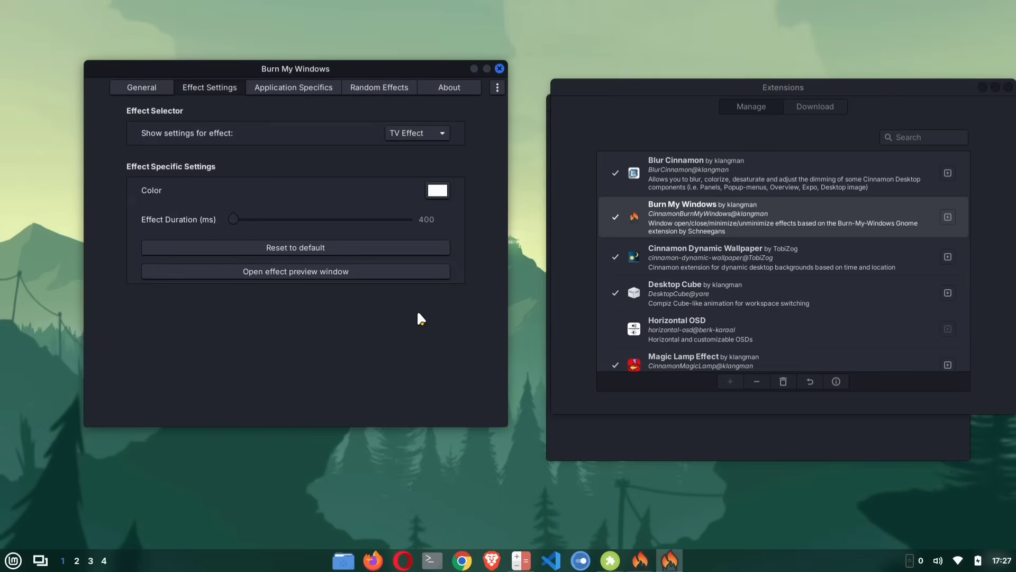
mouse_move(231, 218)
left_mouse_down()
mouse_move(420, 219)
mouse_move(229, 218)
left_mouse_up()
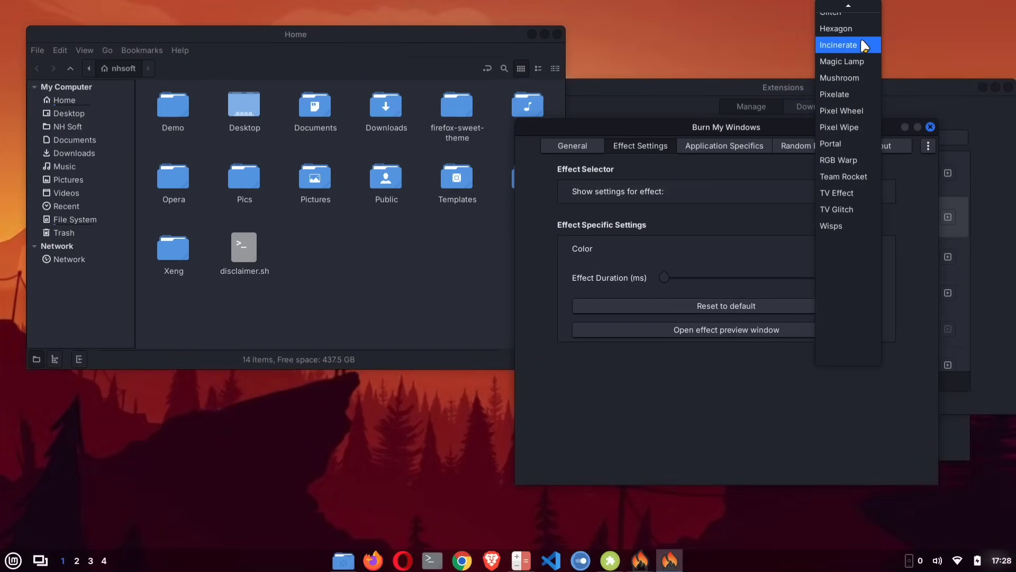
Select Incinerate, set its duration to 960 ms, and test by closing Home repeatedly
left_click(838, 46)
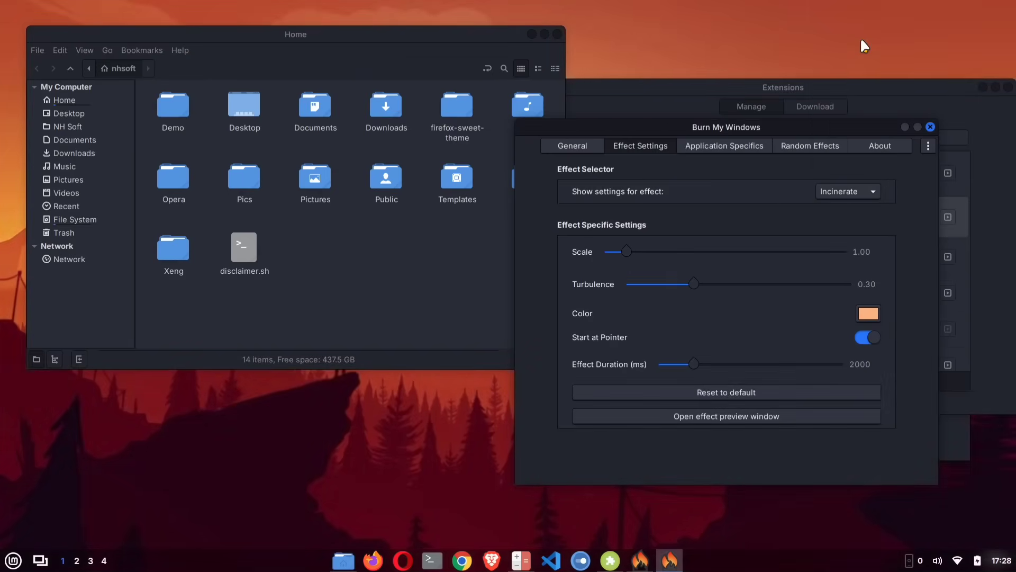
left_click(558, 34)
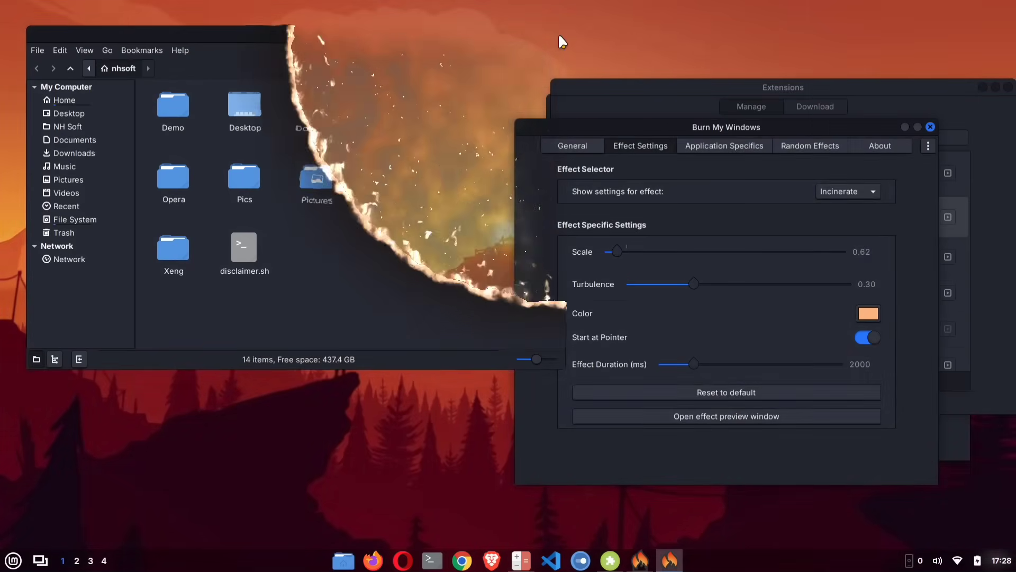
left_click_drag(694, 363, 734, 364)
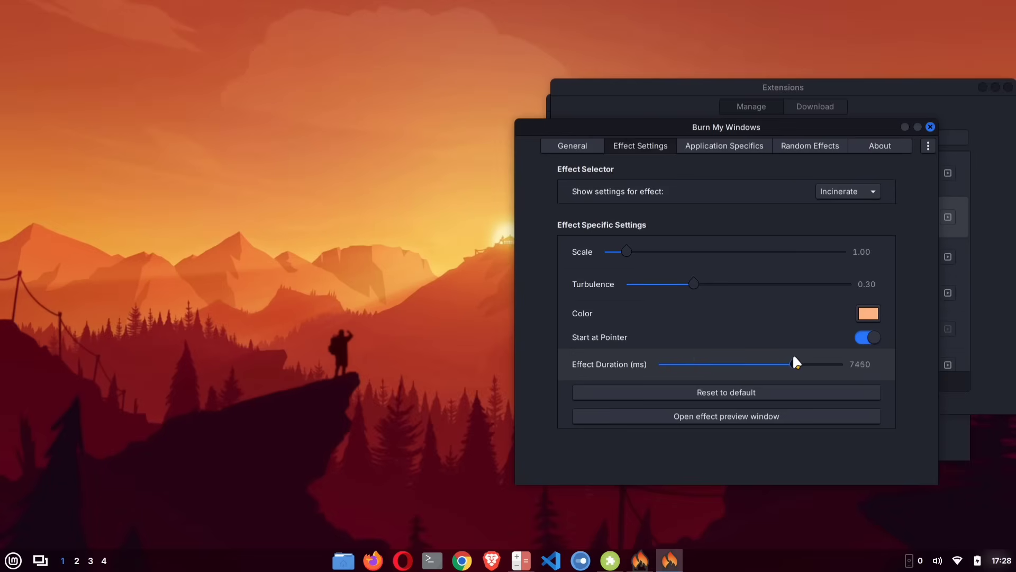
key("super+e")
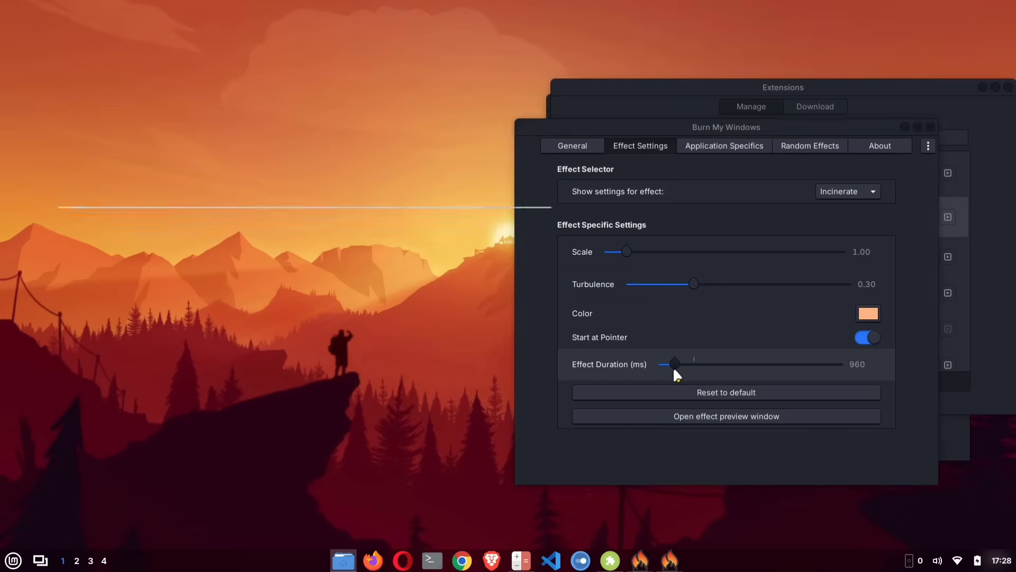
left_click(559, 34)
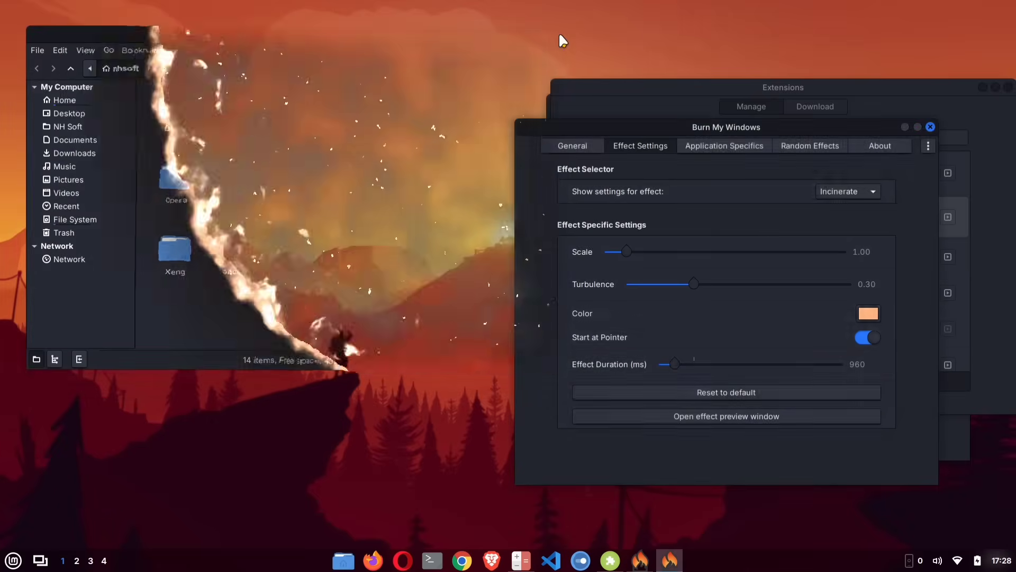
key("super+e")
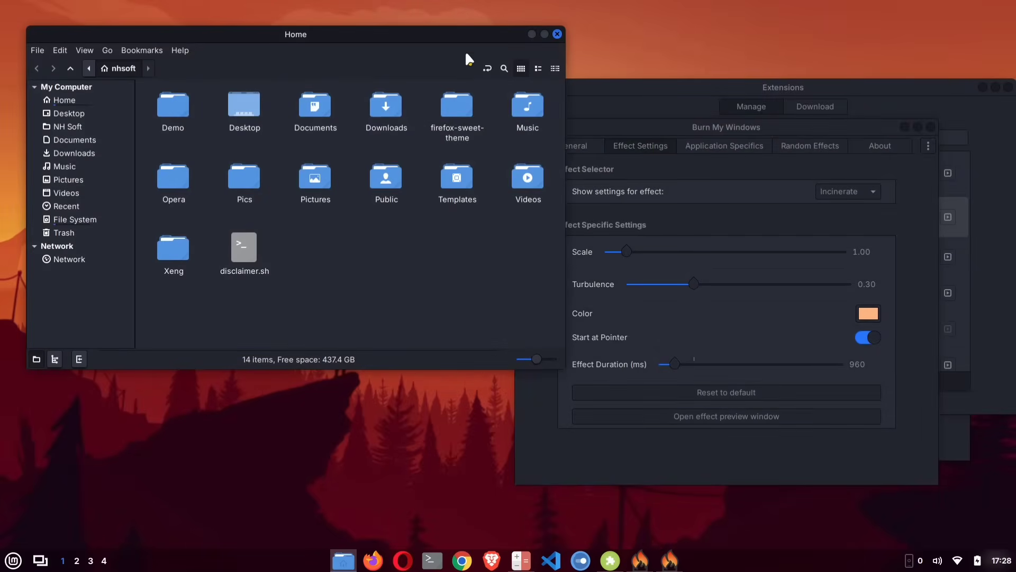
left_click(557, 34)
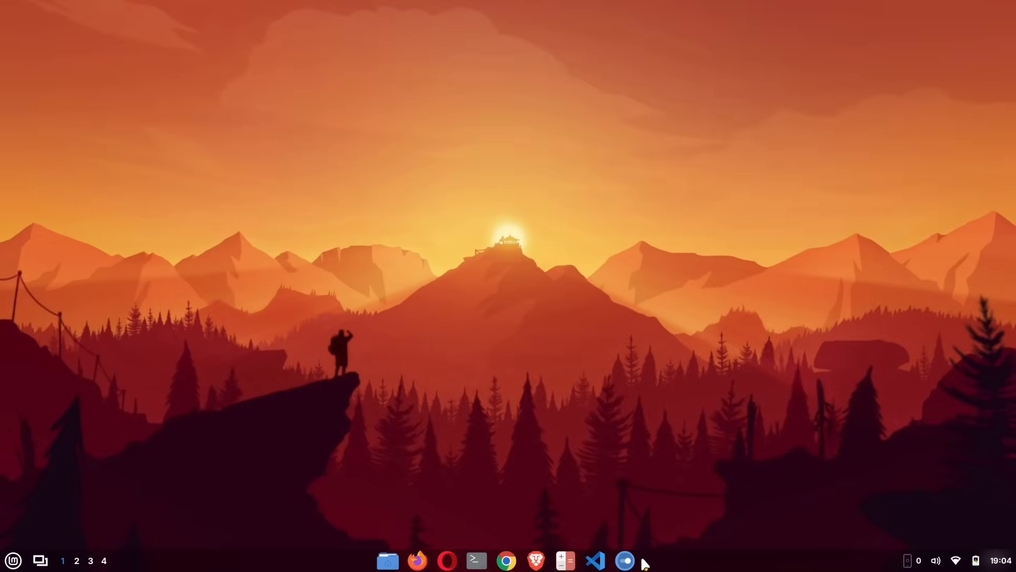
Set the Alt-Tab switcher style to Coverflow (3D) in Windows settings
left_click(626, 561)
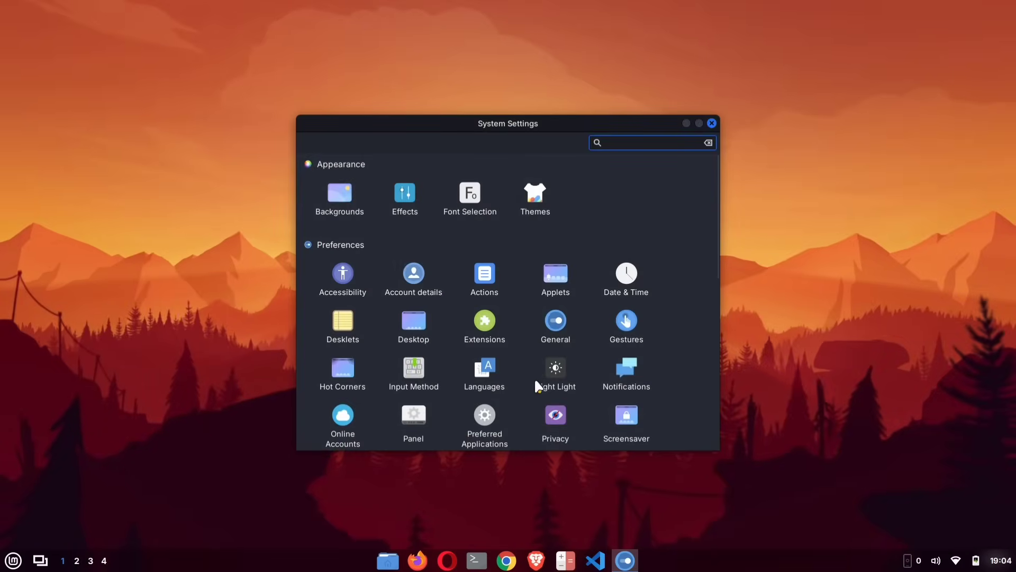
scroll(427, 386, "down", 5)
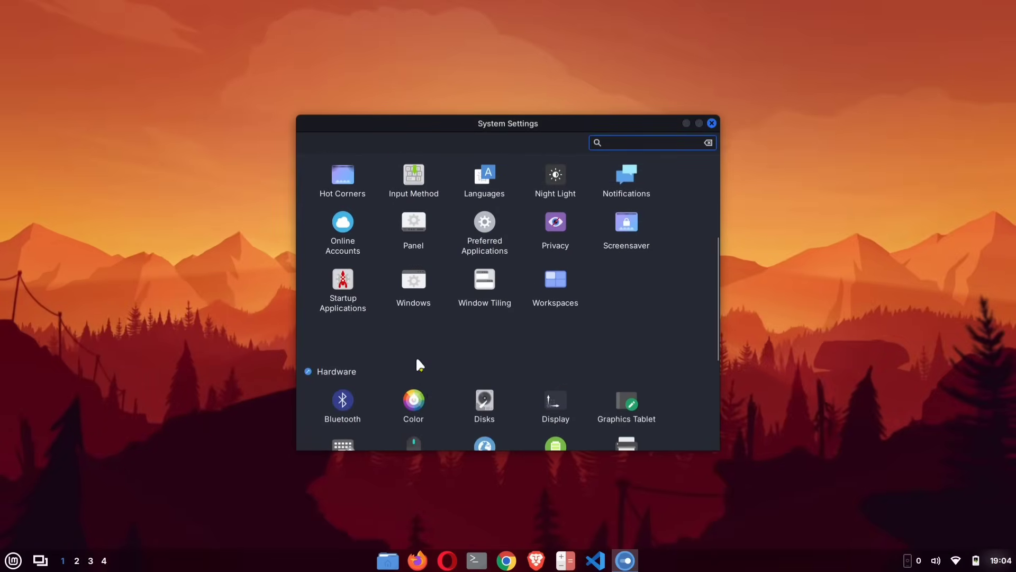
left_click(417, 280)
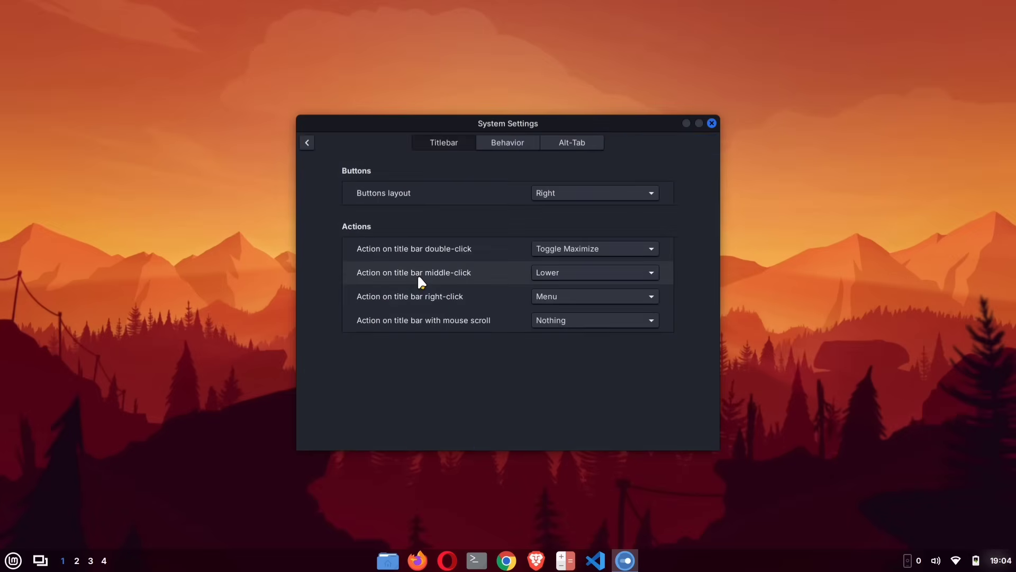
left_click(592, 142)
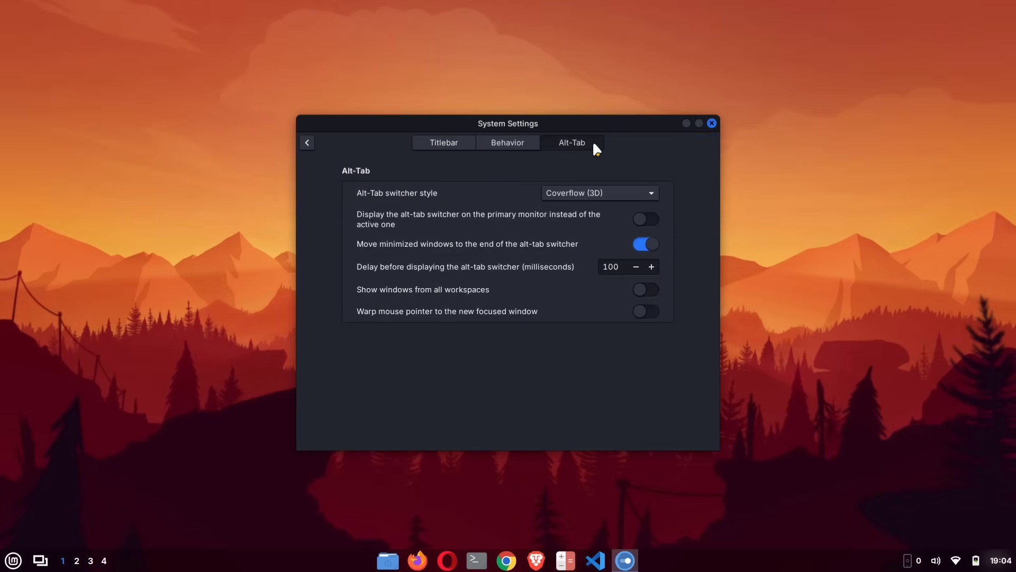
left_click(578, 194)
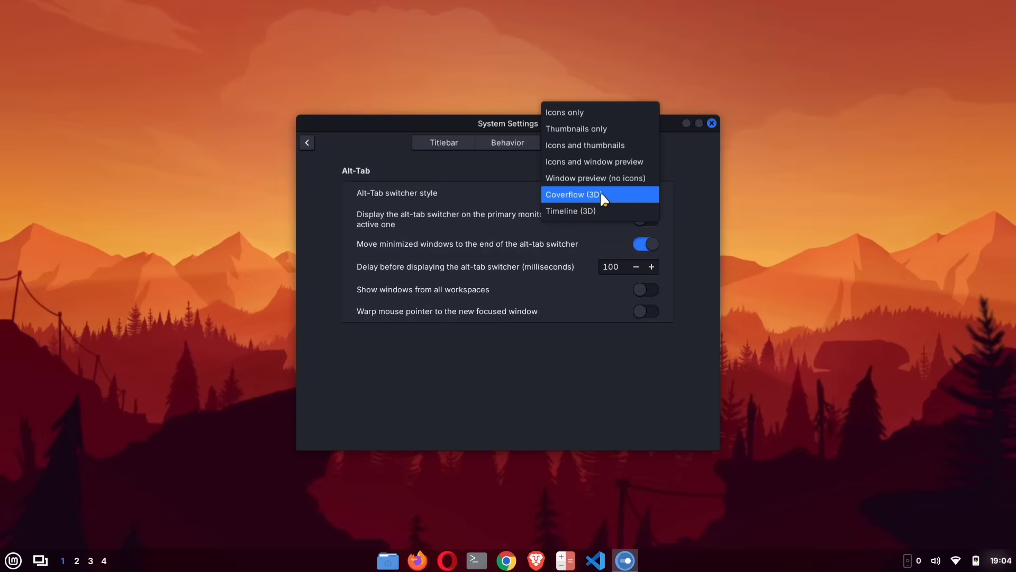
left_click(600, 194)
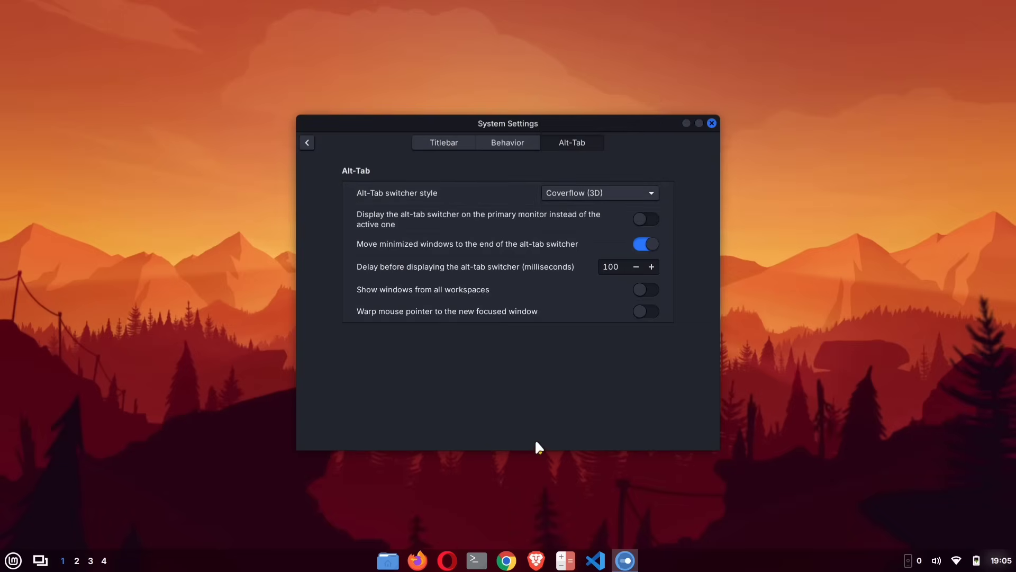
Open three apps including Home and cycle through them with the 3D Alt-Tab switcher
left_click(566, 561)
left_click(477, 561)
left_click(388, 561)
key("alt+Tab")
key("alt+Tab")
key("alt+Tab")
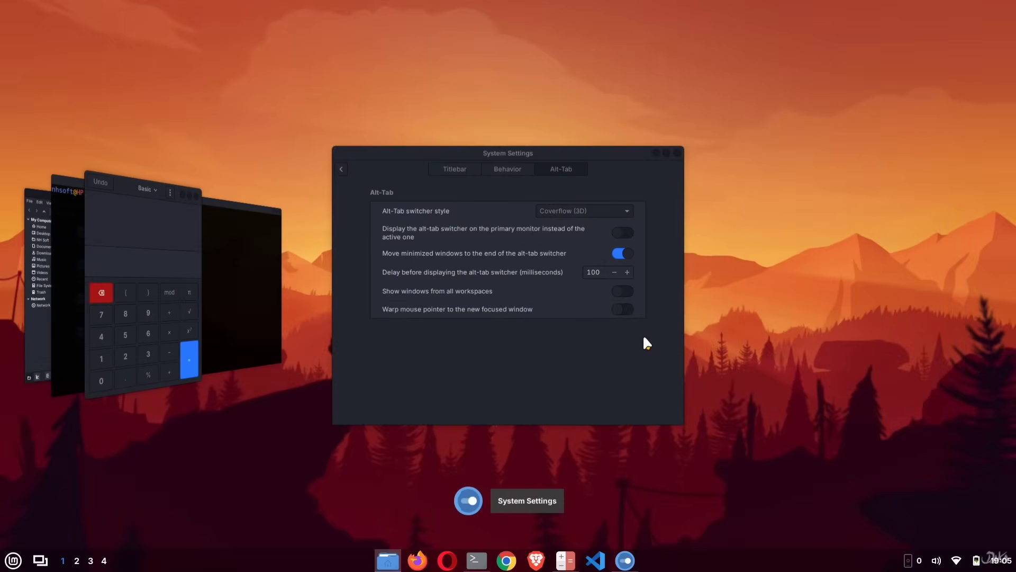
key("alt+Tab")
key("alt+Tab")
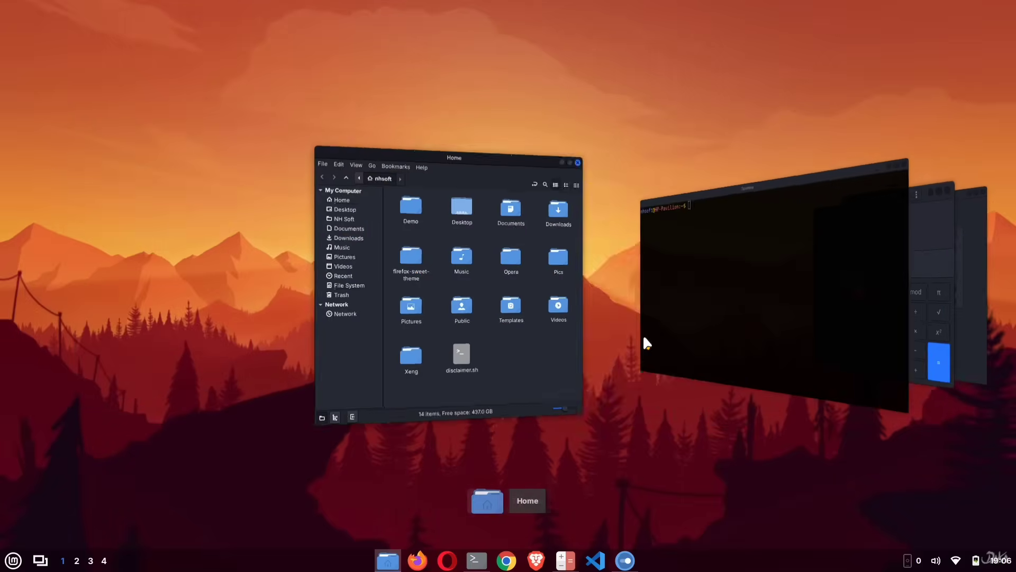
key("alt+Tab")
key("alt+Tab")
key("alt+Tab")
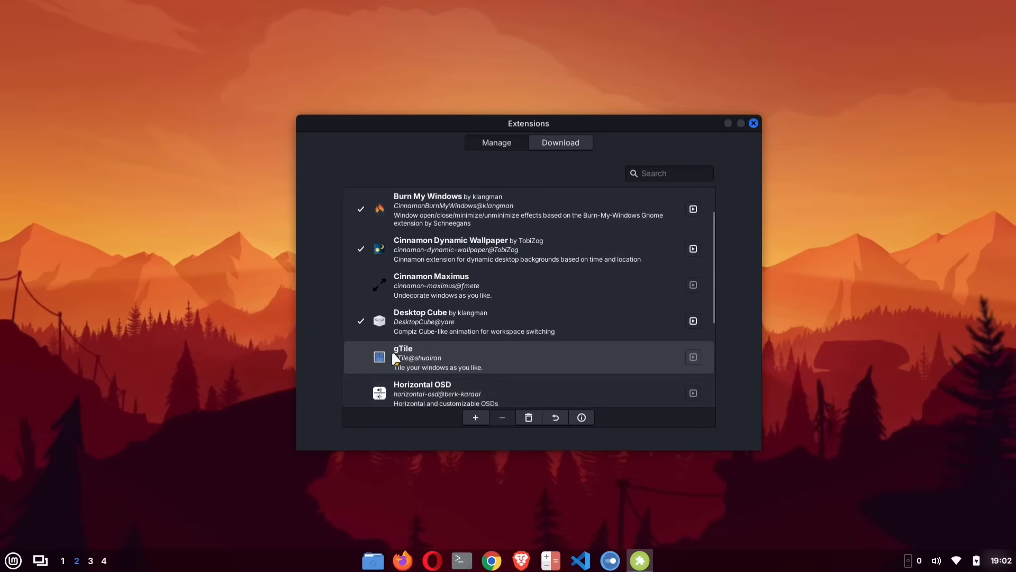
Enable gTile, check its shortcuts, and tile Firefox, Text Editor and Home with its grid
left_click(478, 415)
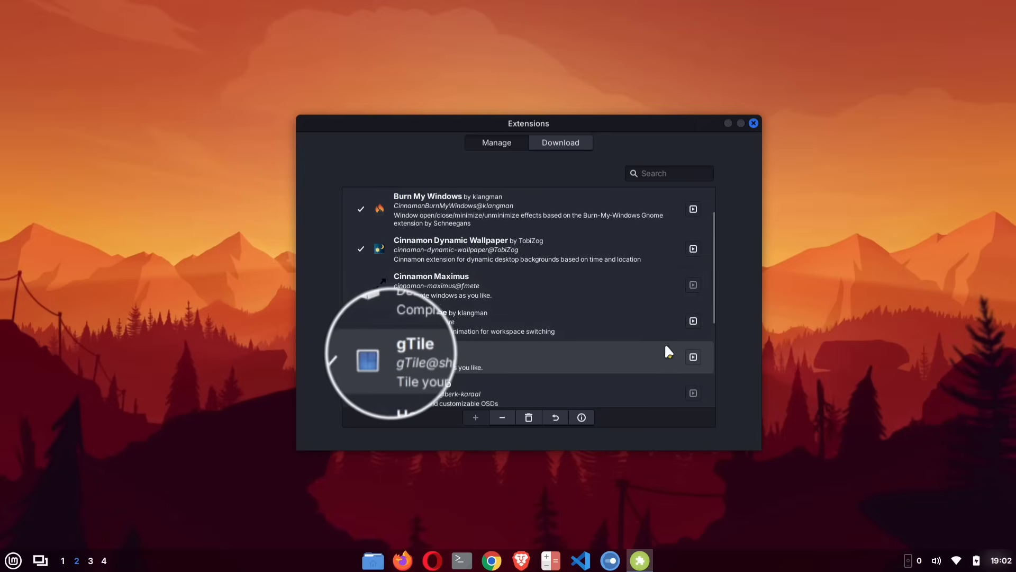
left_click(693, 357)
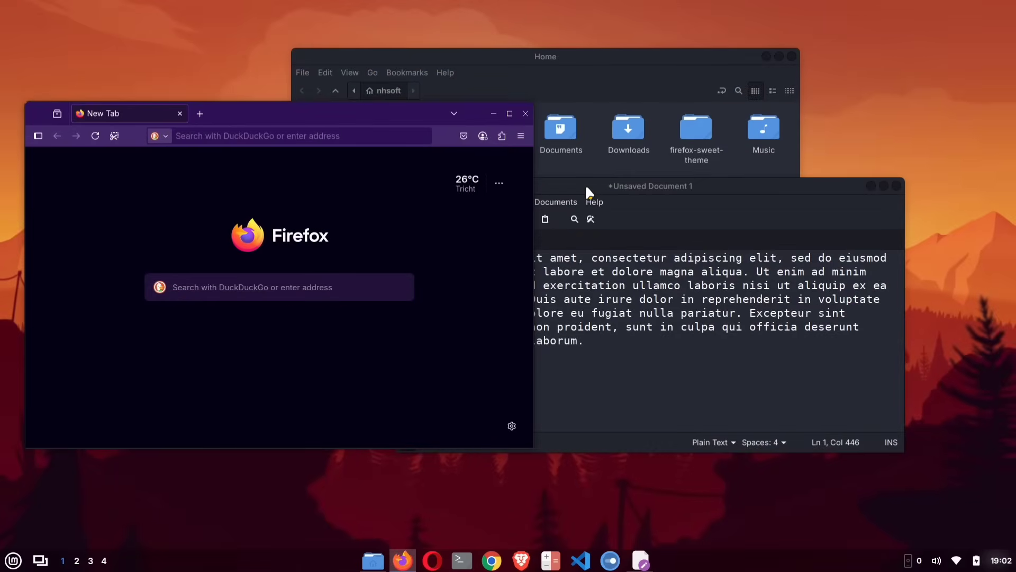
key("super+Return")
left_click(542, 370)
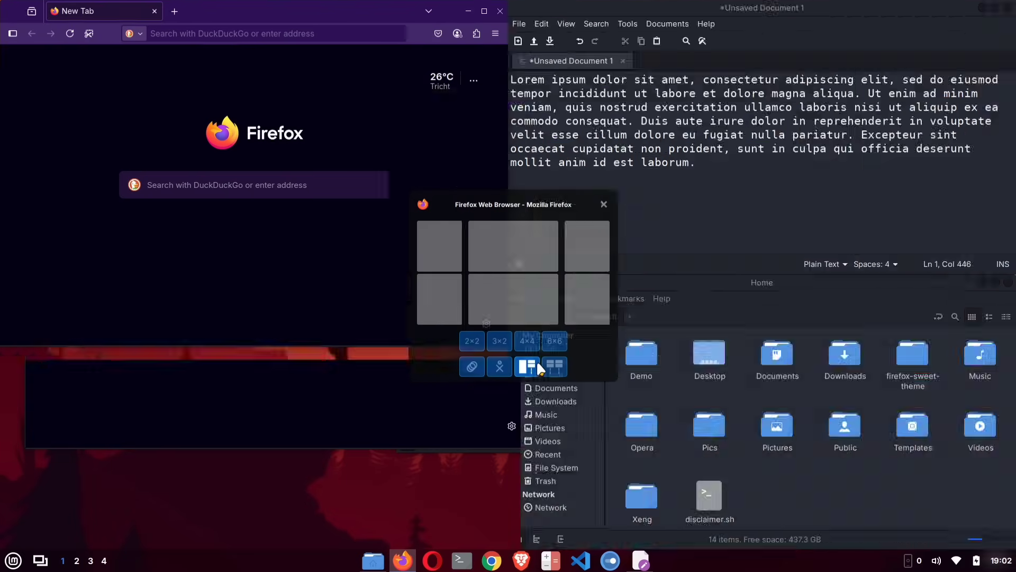
left_click(653, 211)
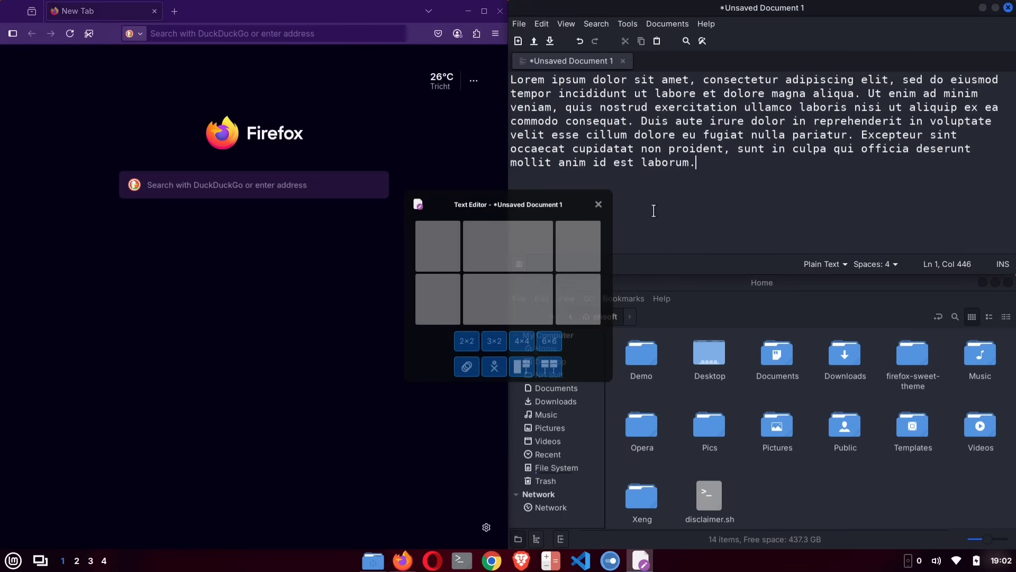
left_click(599, 204)
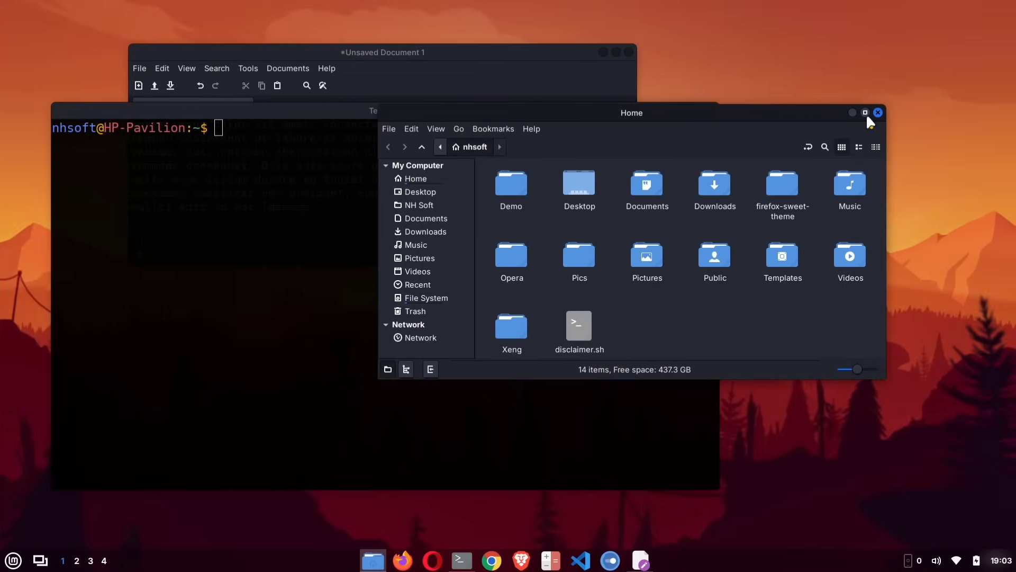
left_click(866, 117)
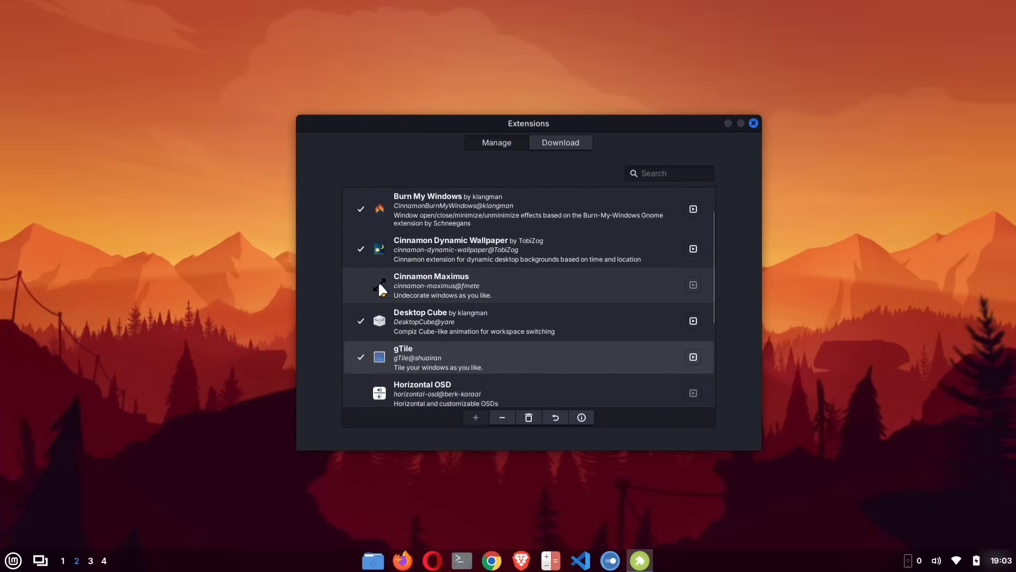
Select Cinnamon Maximus and switch to workspace 1 with Ctrl+Alt+Left
left_click(378, 283)
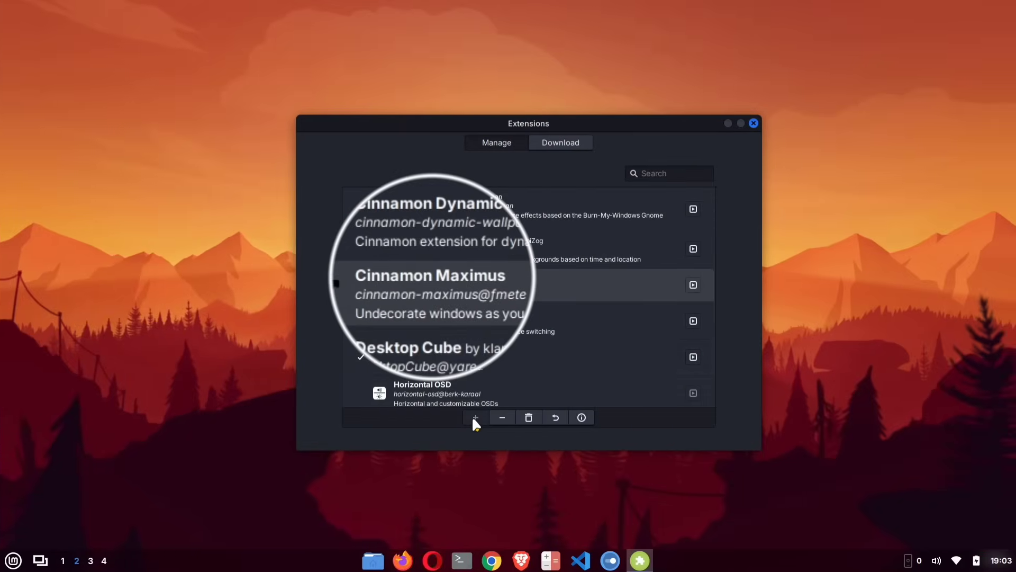
key("ctrl+alt+Left")
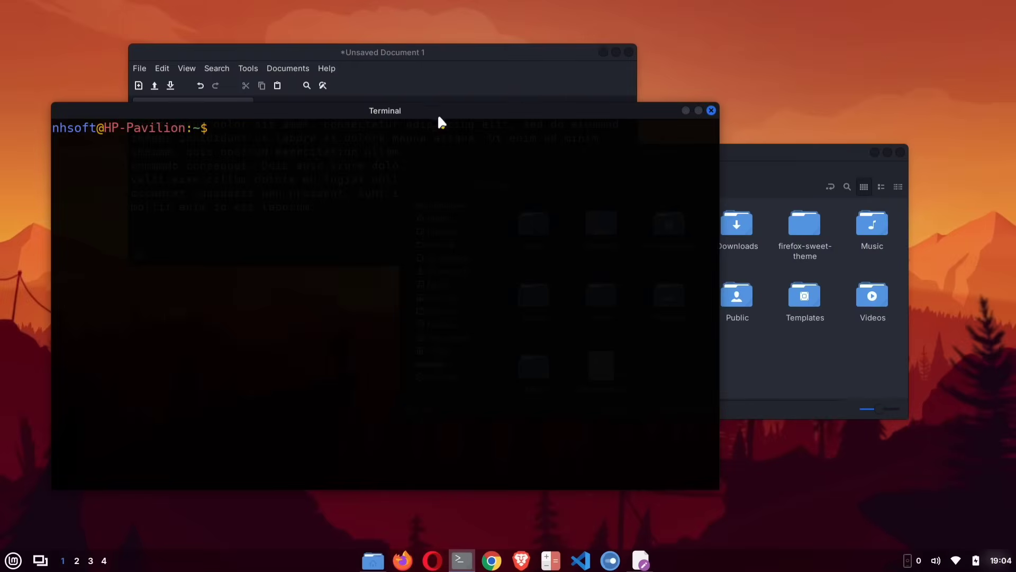
Maximize and restore the Terminal, then maximize the Lorem ipsum editor and restore it
double_click(366, 104)
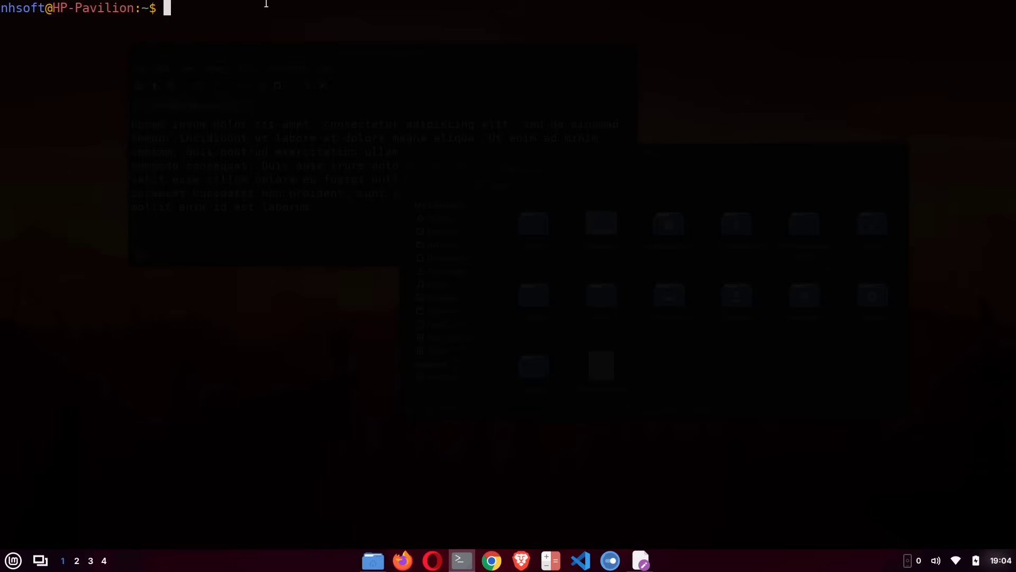
key("super+Down")
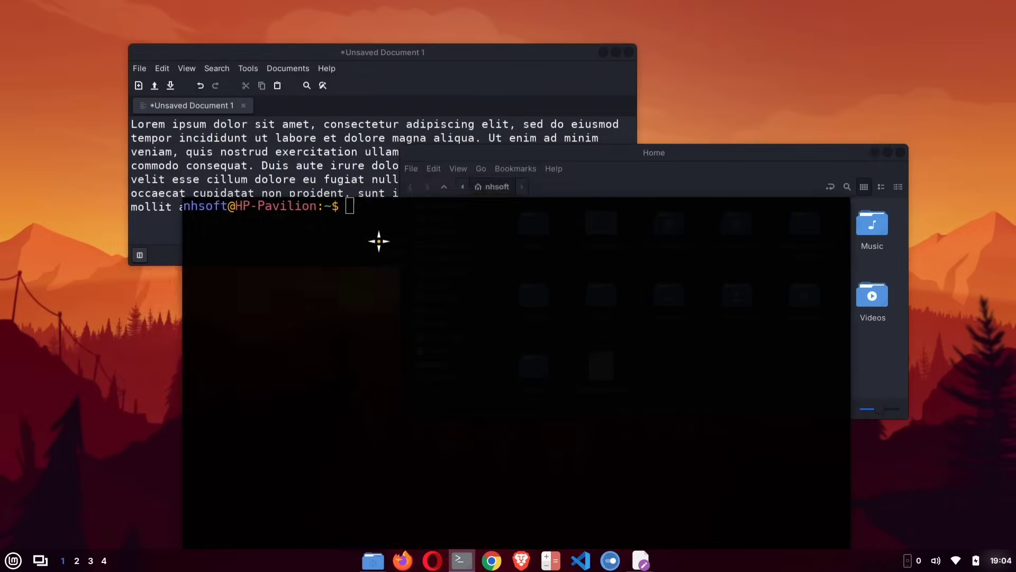
left_click(406, 50)
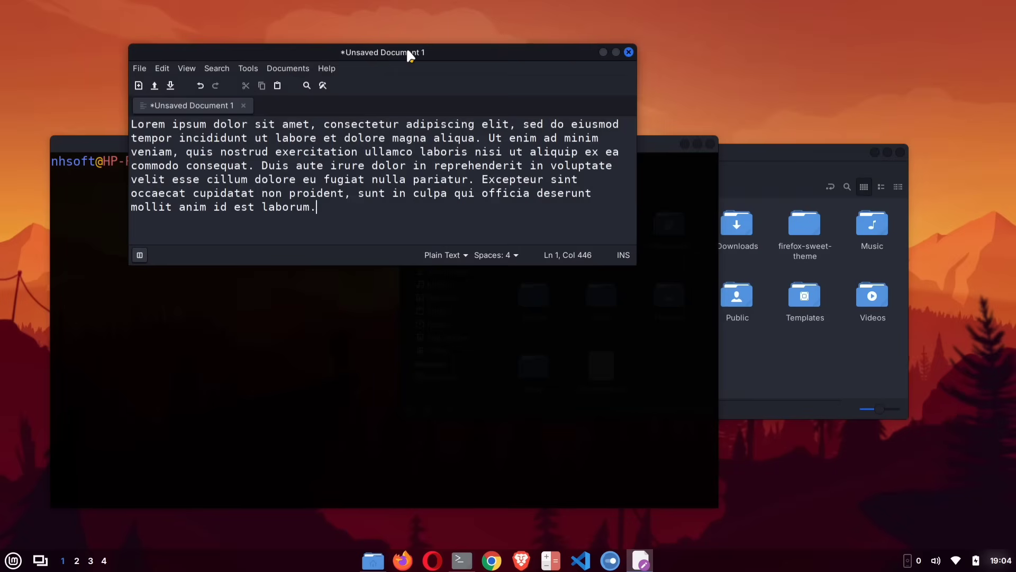
left_click_drag(406, 51, 413, 96)
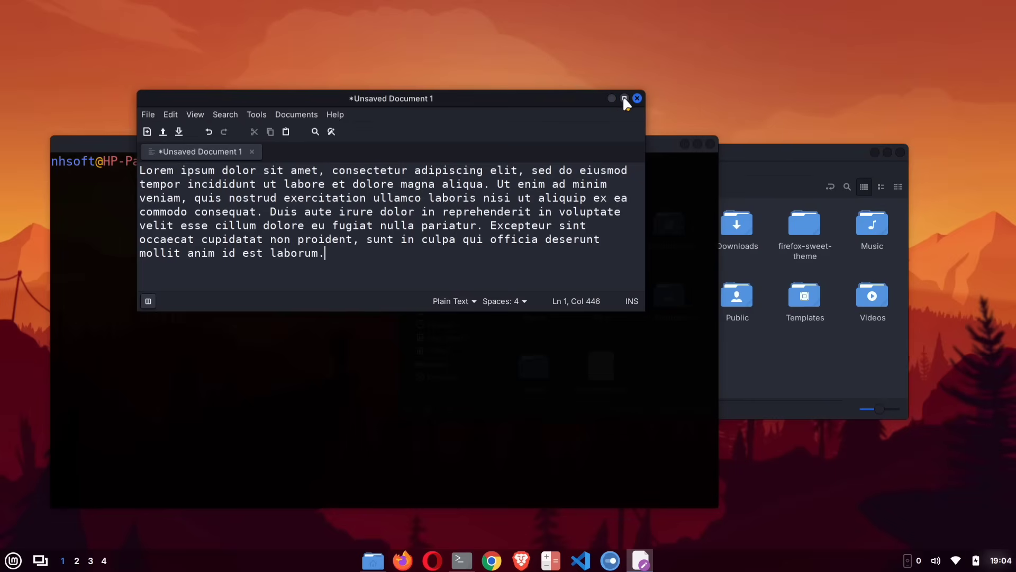
left_click(624, 95)
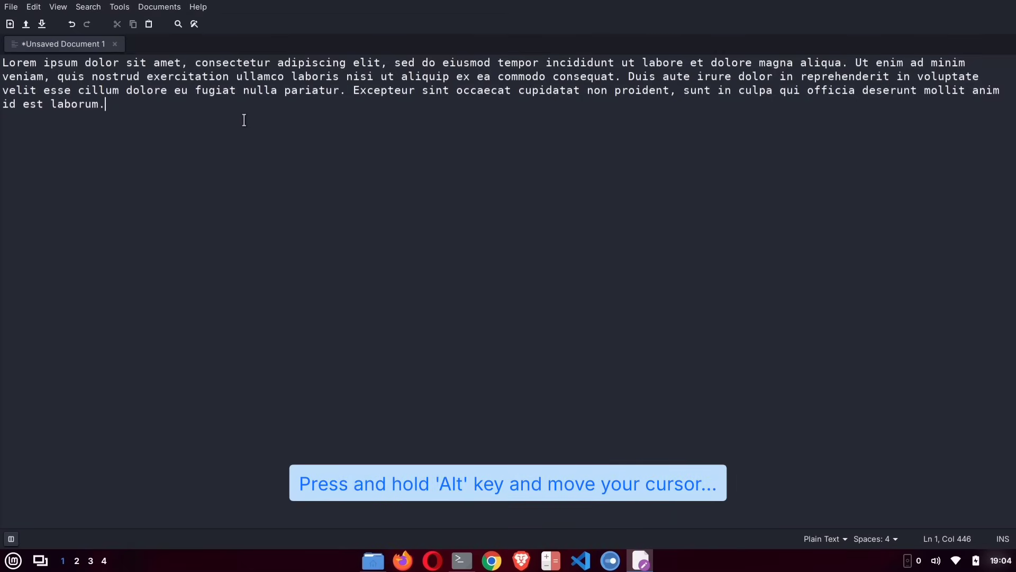
left_click_drag(245, 120, 235, 225)
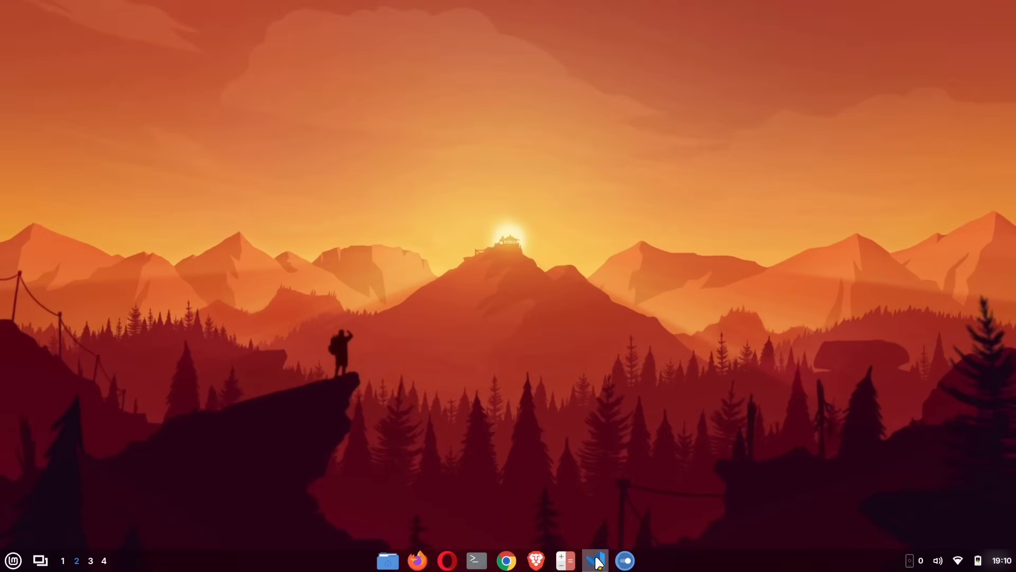
Change line 12's body background from #222 to #ca4646 using VS Code's colour picker
left_click(596, 561)
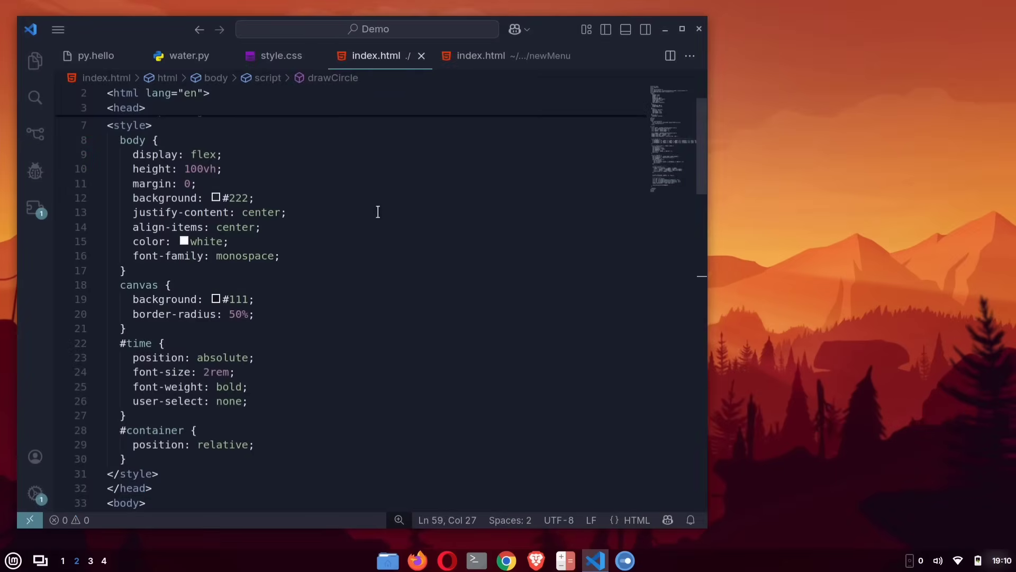
mouse_move(234, 198)
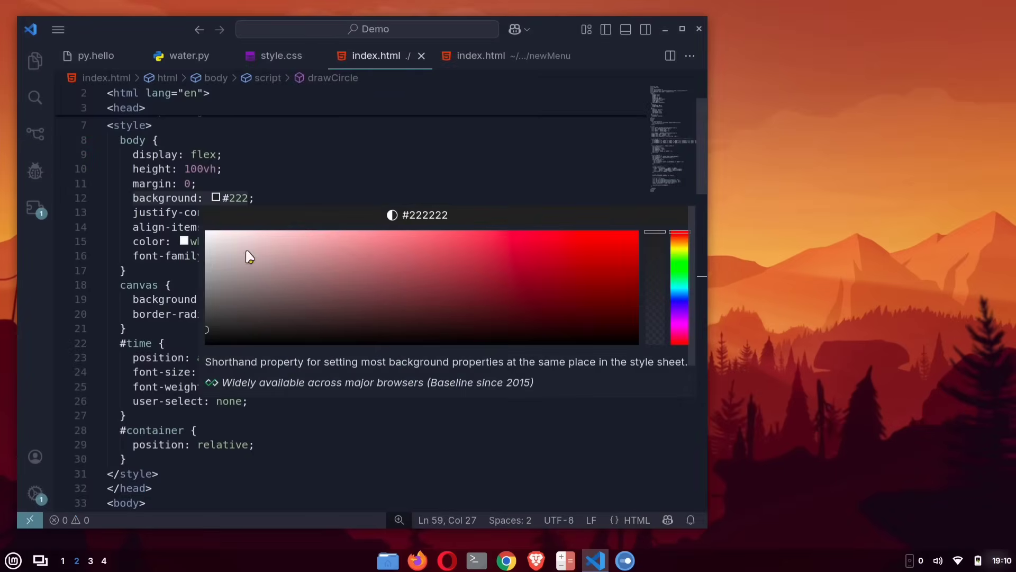
left_click_drag(284, 270, 490, 254)
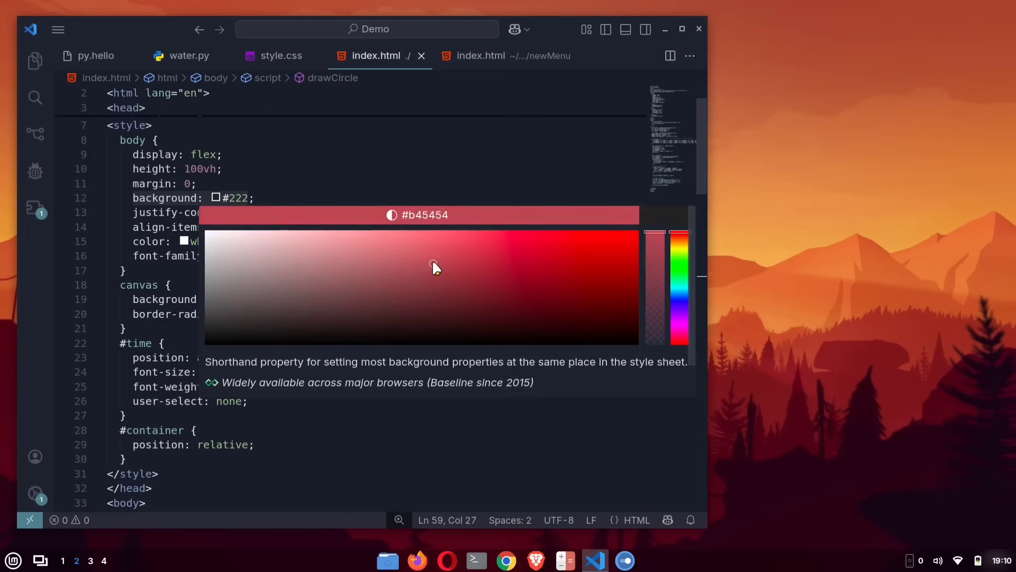
left_click(339, 187)
left_click_drag(836, 146, 945, 219)
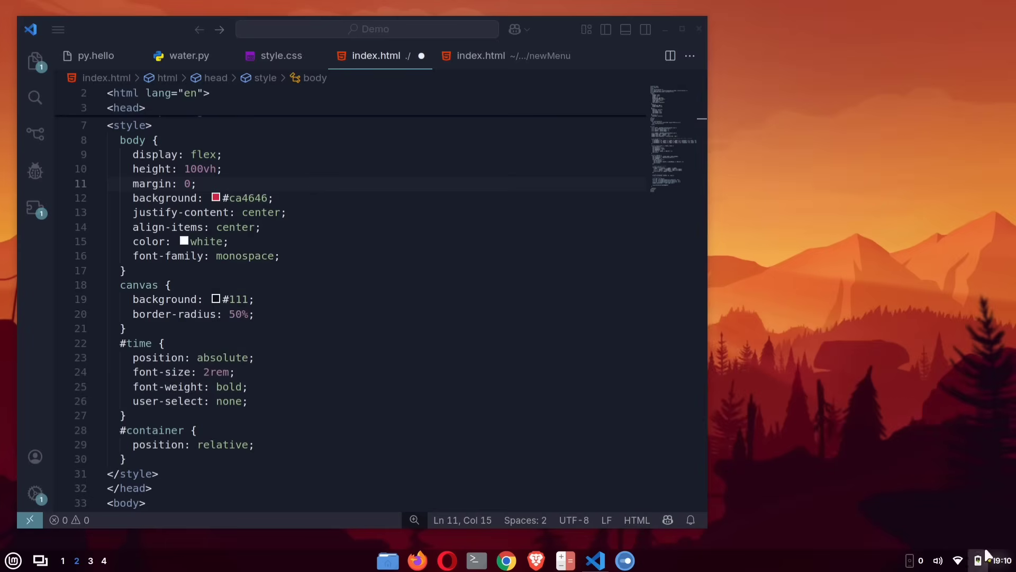
Add the Color Picker applet to the panel from the Applets manager
right_click(822, 565)
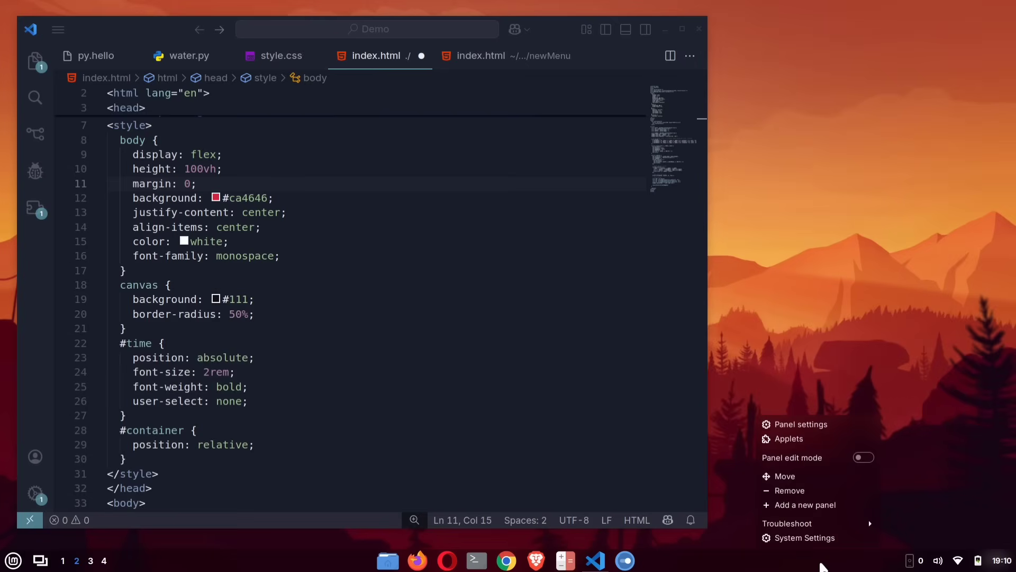
left_click(808, 441)
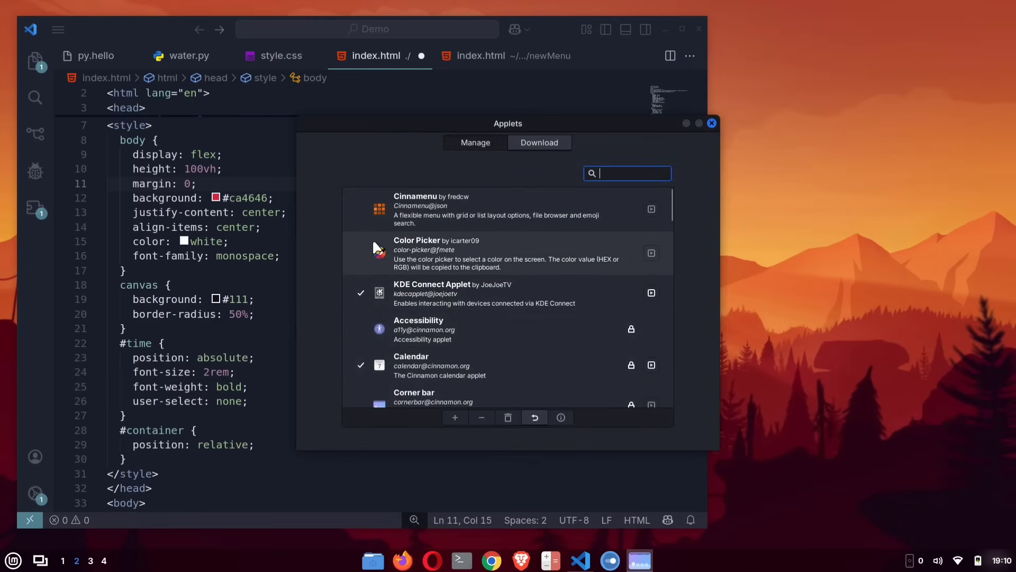
left_click(429, 244)
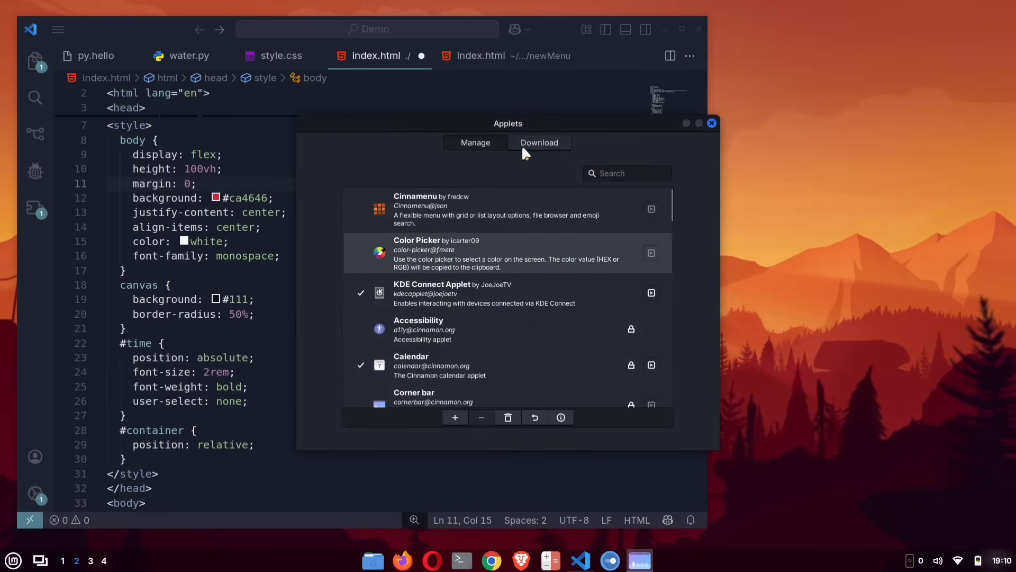
left_click(455, 419)
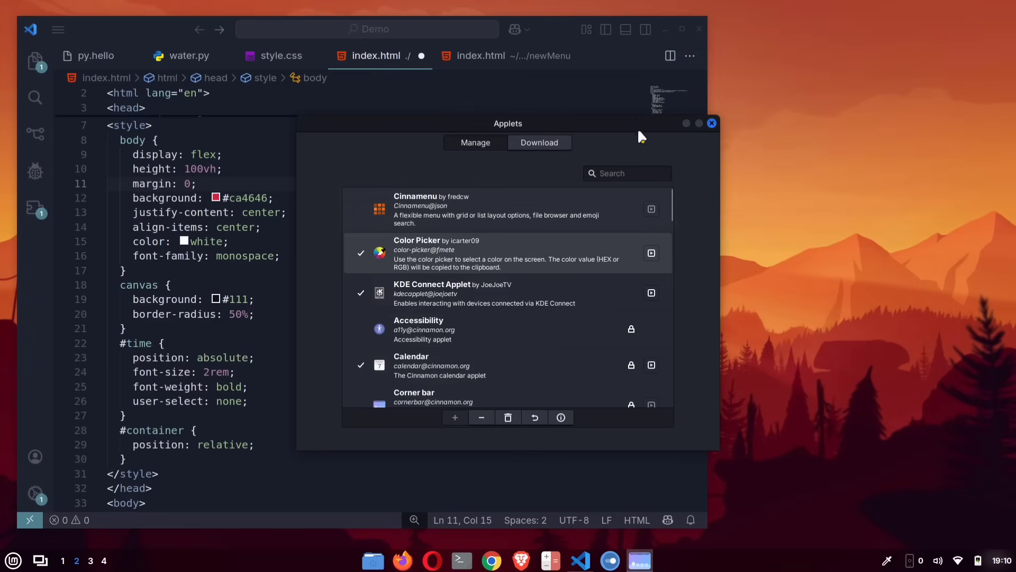
left_click(712, 123)
Sample #c59c4c from the wallpaper and paste it over #ca4646 in index.html
left_click(236, 193)
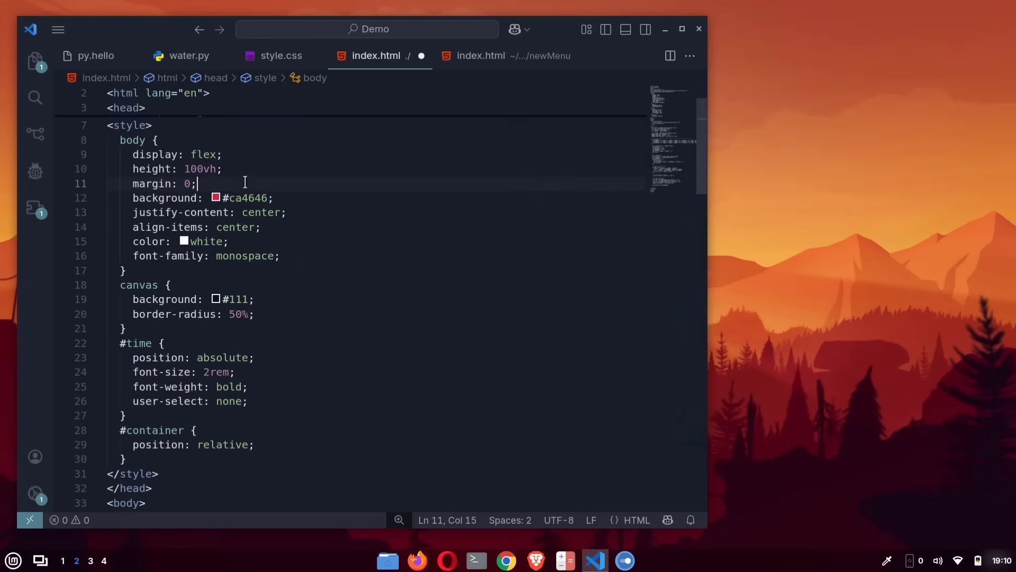
left_click_drag(805, 150, 913, 240)
left_click(890, 561)
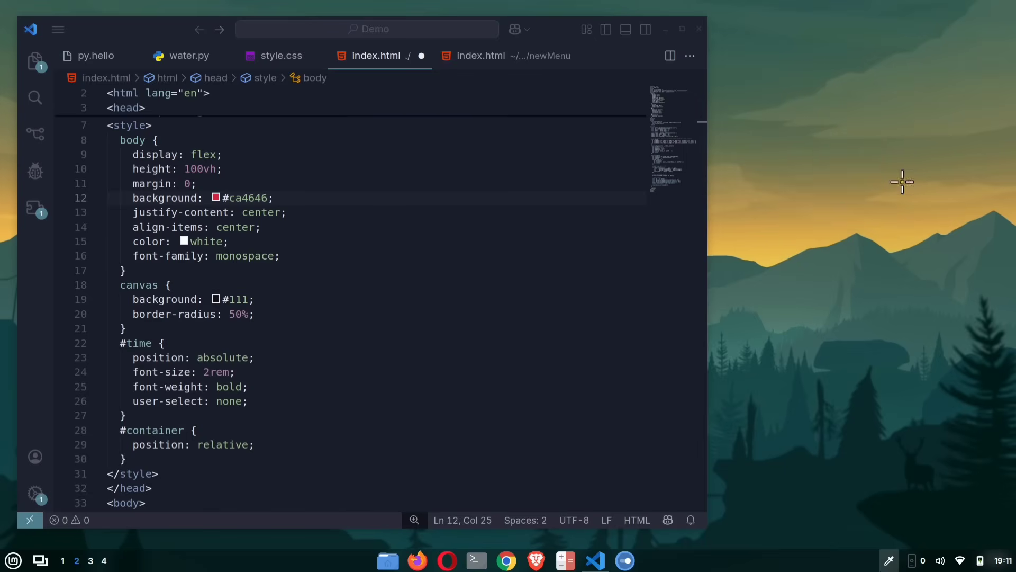
left_click(849, 223)
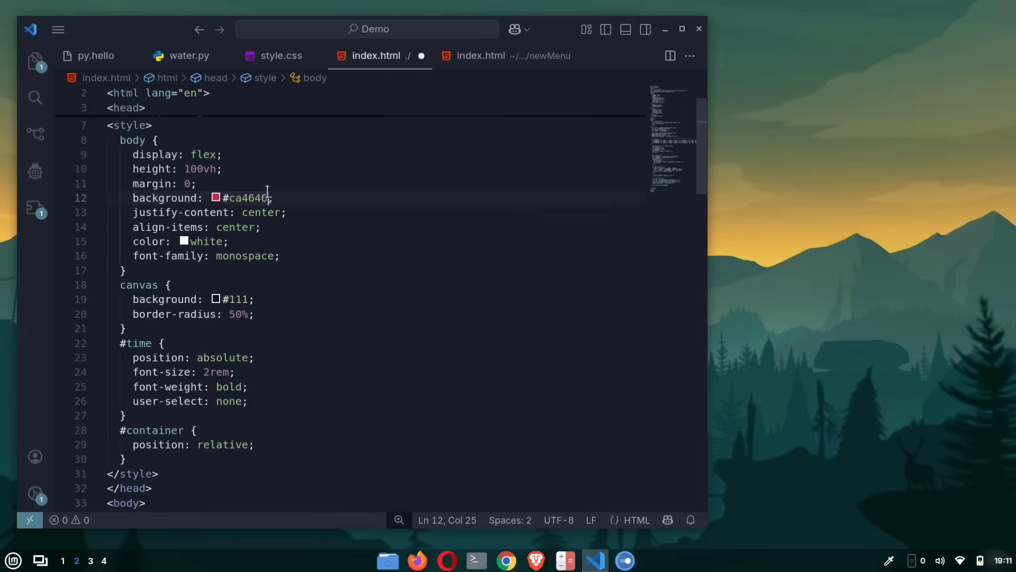
left_click_drag(271, 197, 223, 198)
key("ctrl+v")
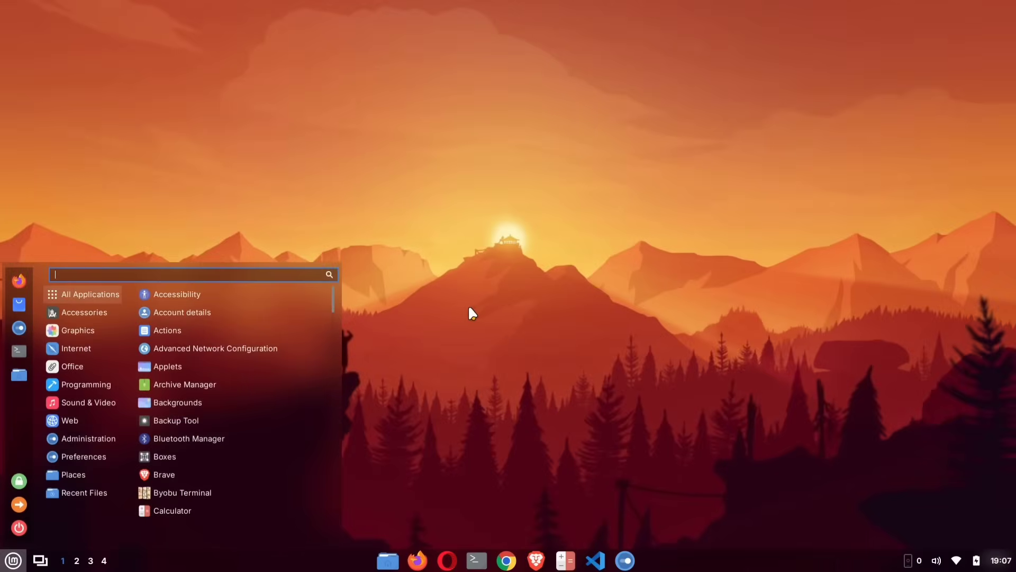
Install and enable the VSCode Launcher action, then open the home folder in Files
left_click(169, 331)
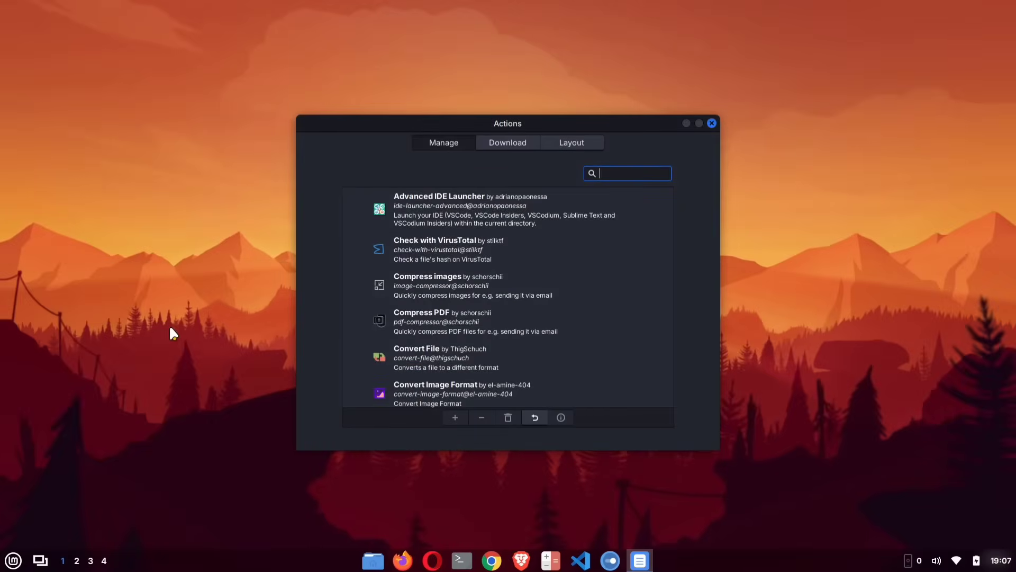
left_click(501, 143)
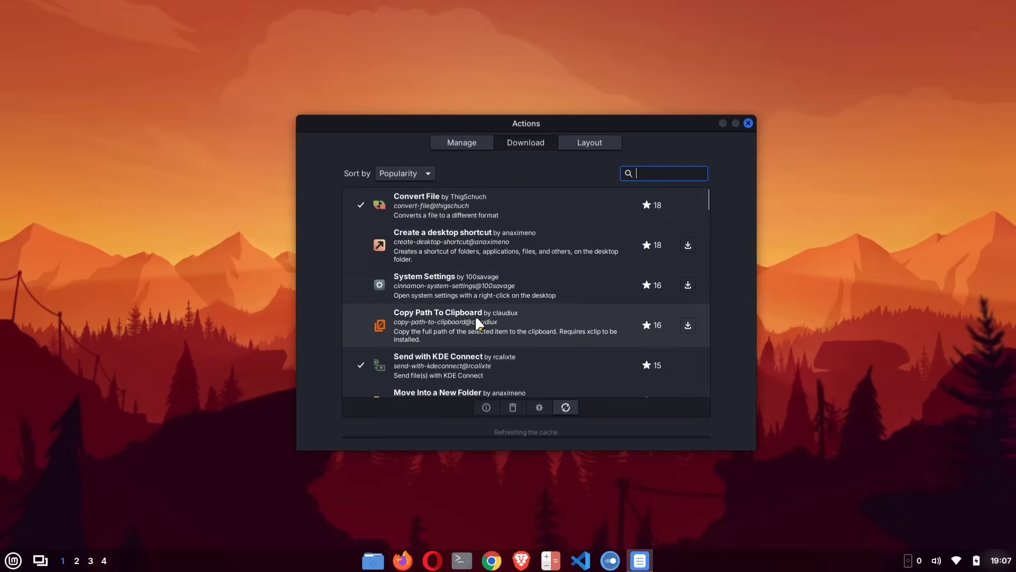
scroll(475, 321, "down", 5)
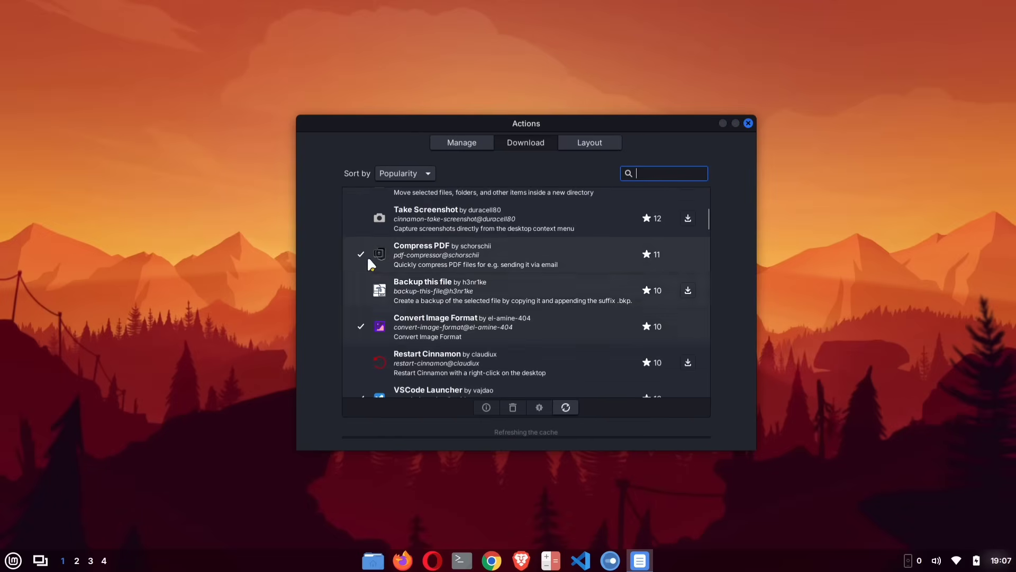
scroll(432, 247, "down", 1)
scroll(432, 246, "down", 1)
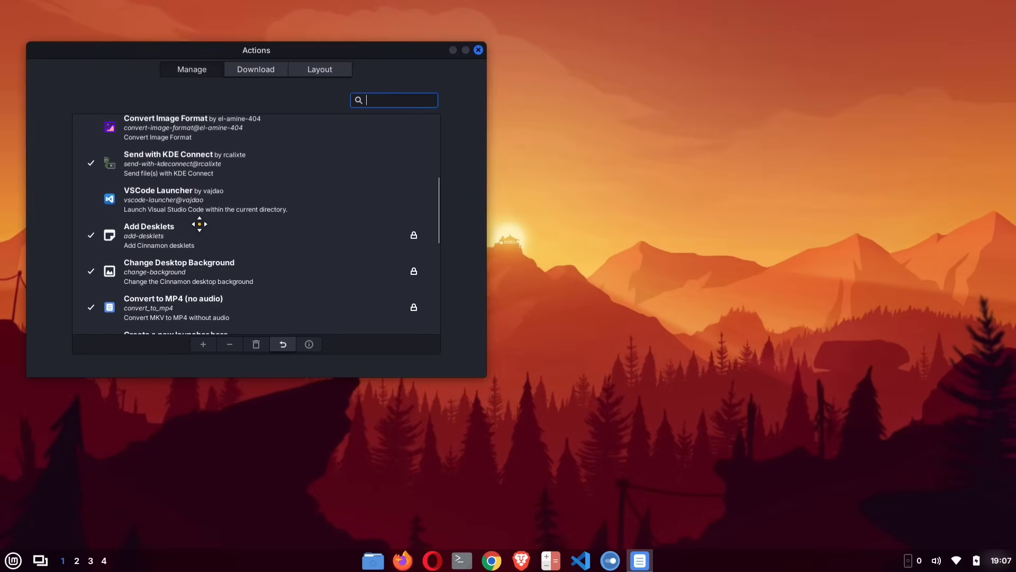
left_click(168, 198)
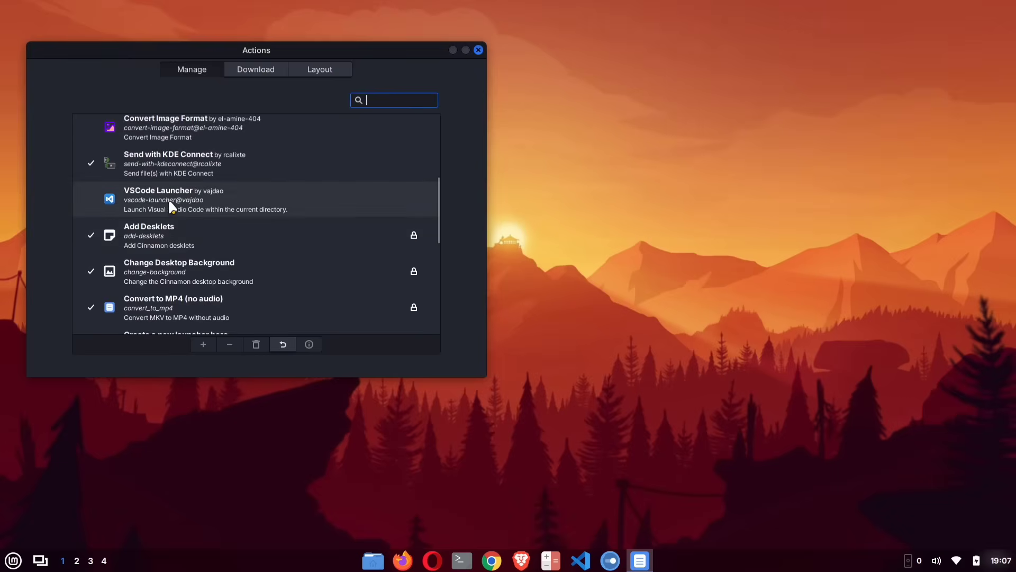
left_click(201, 345)
left_click(373, 561)
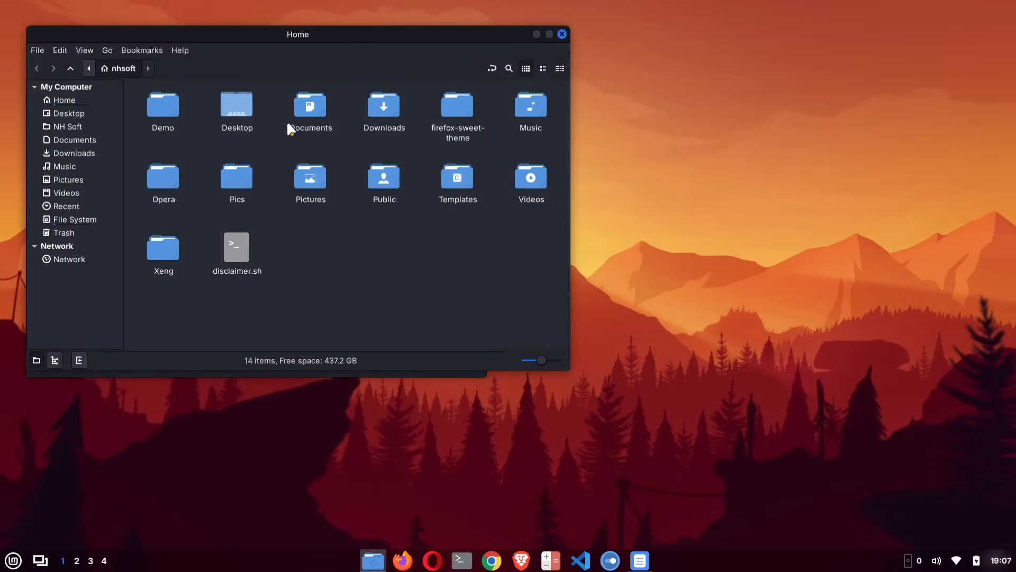
Open the Demo folder in Visual Studio Code, then compress UNO.pdf with Compress PDF(s)
double_click(168, 112)
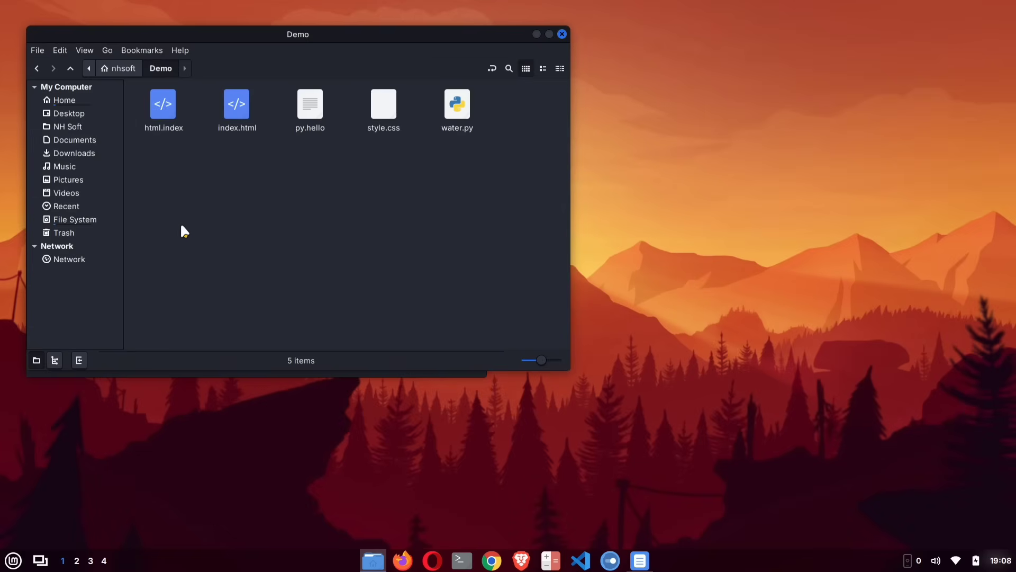
right_click(223, 189)
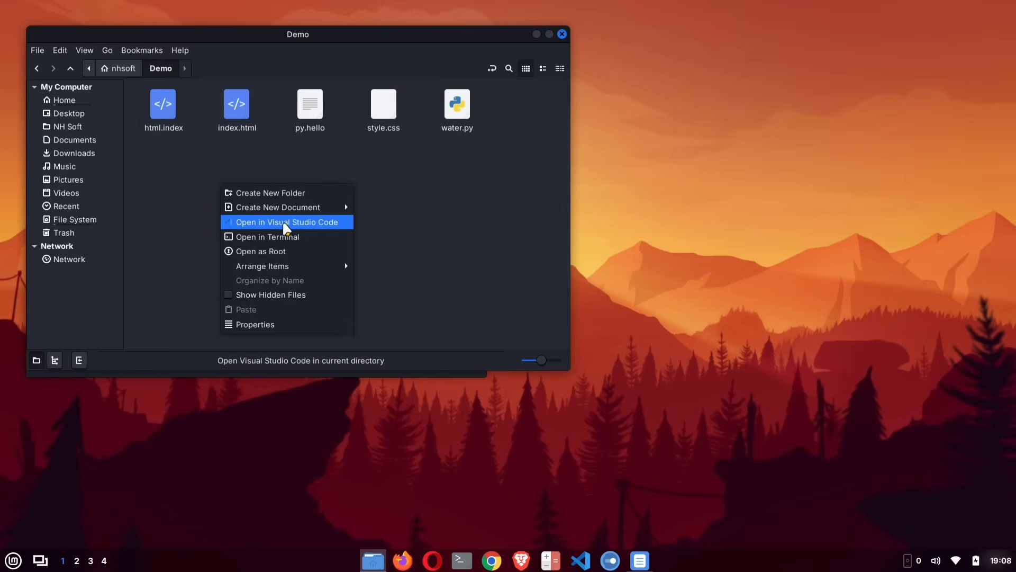
left_click(327, 223)
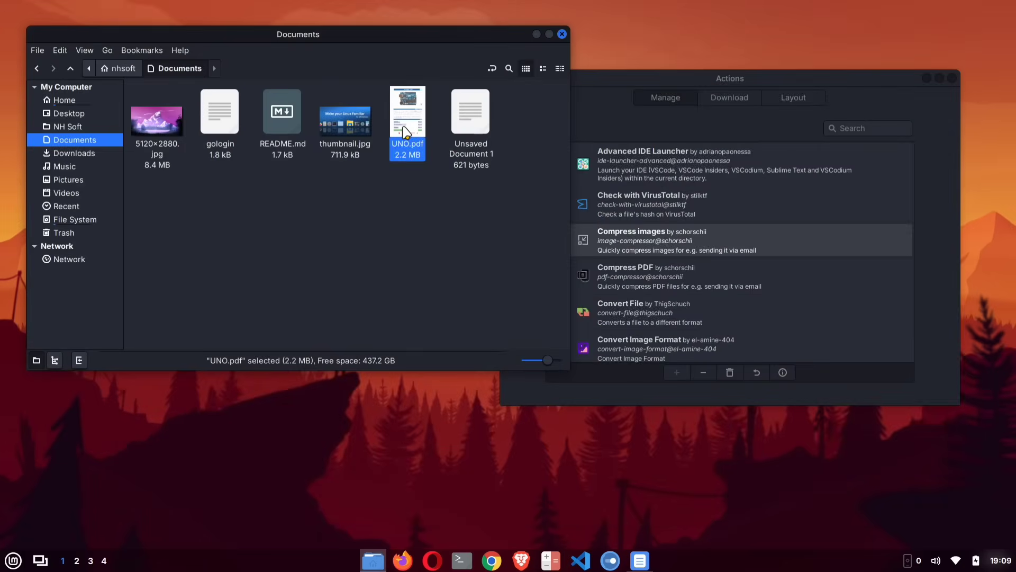
right_click(407, 133)
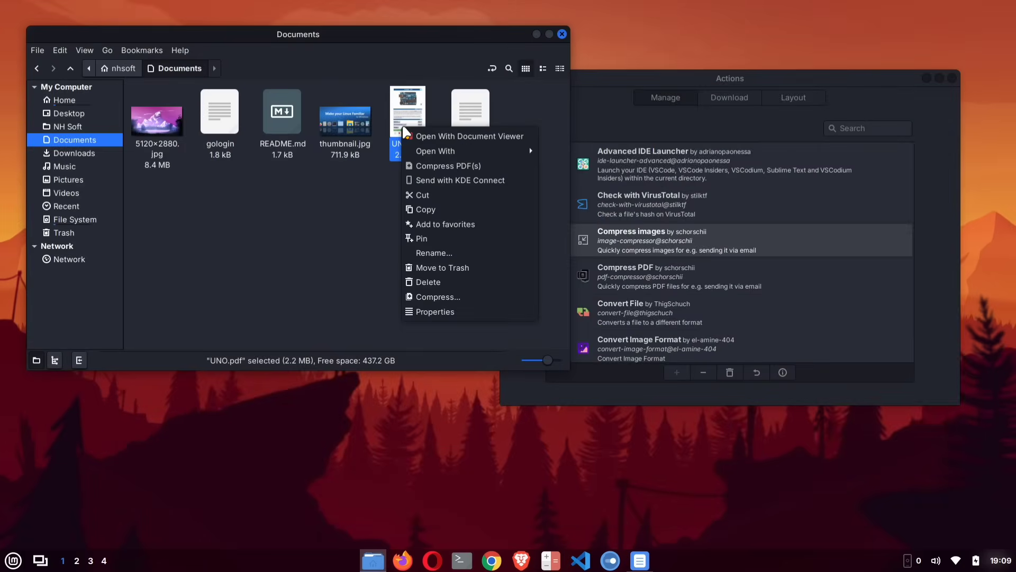
left_click(496, 164)
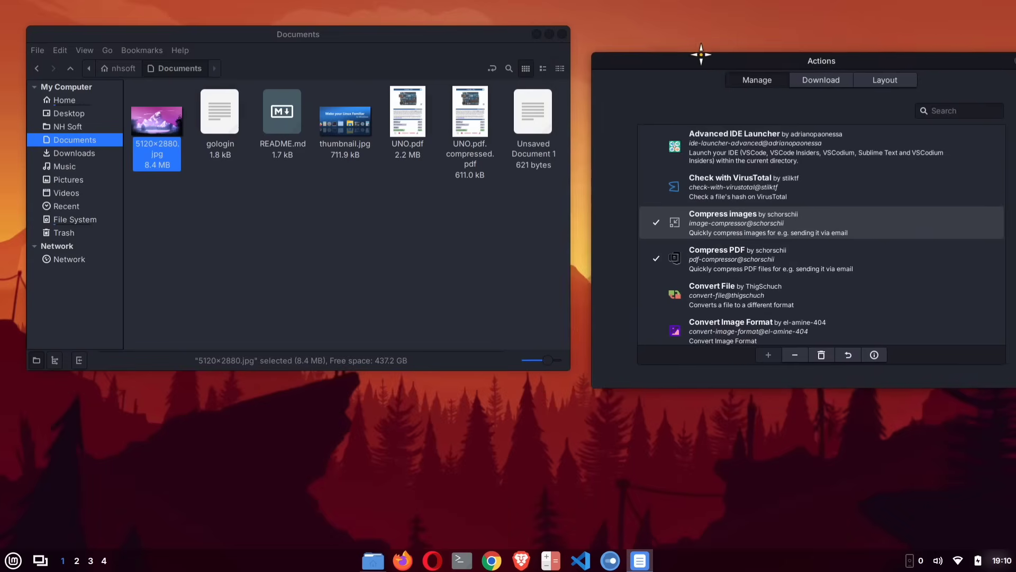
Try the Compress images action on 5120×2880.jpg, then view that action's version details
left_click_drag(701, 53, 698, 50)
right_click(159, 130)
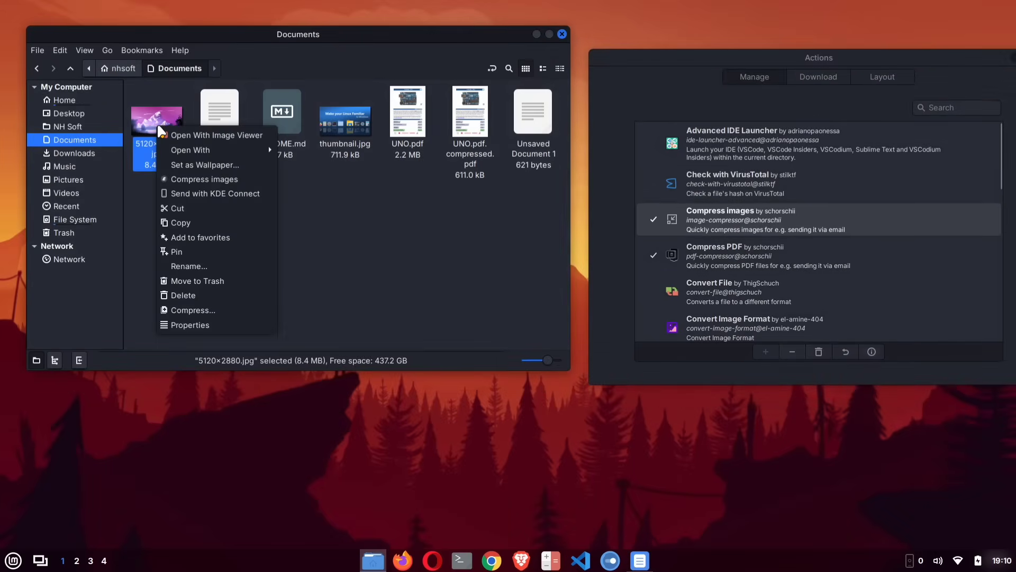
left_click(236, 182)
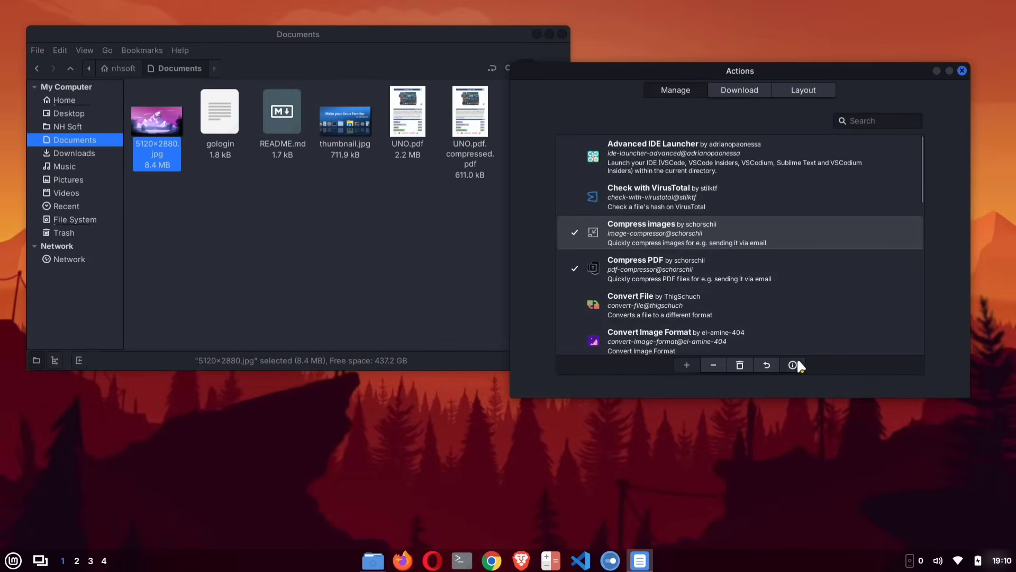
left_click(793, 365)
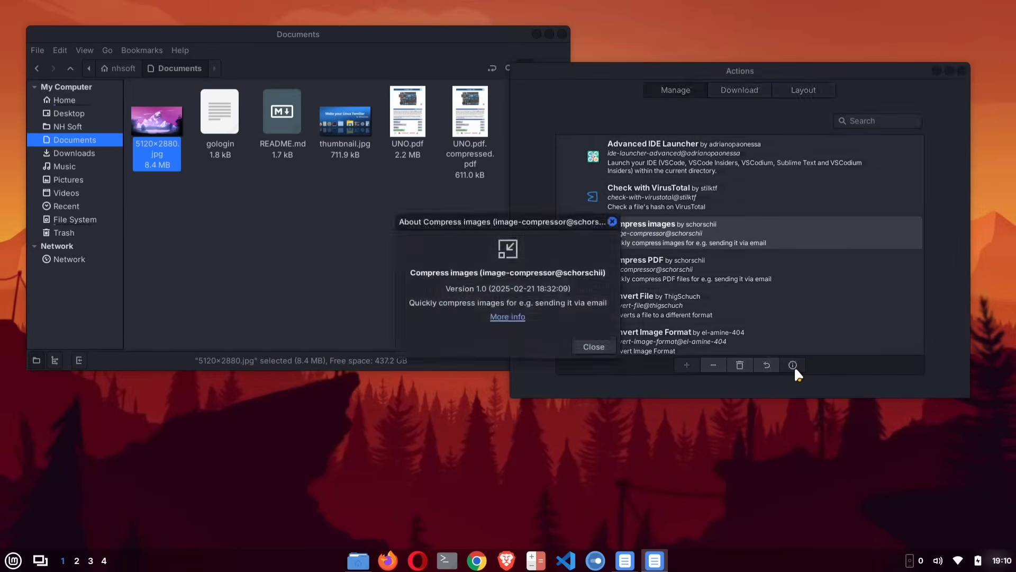
On the action's maximized web page, select dependencies python3, python3-pil and python3-wxgtk4.0
left_click(512, 319)
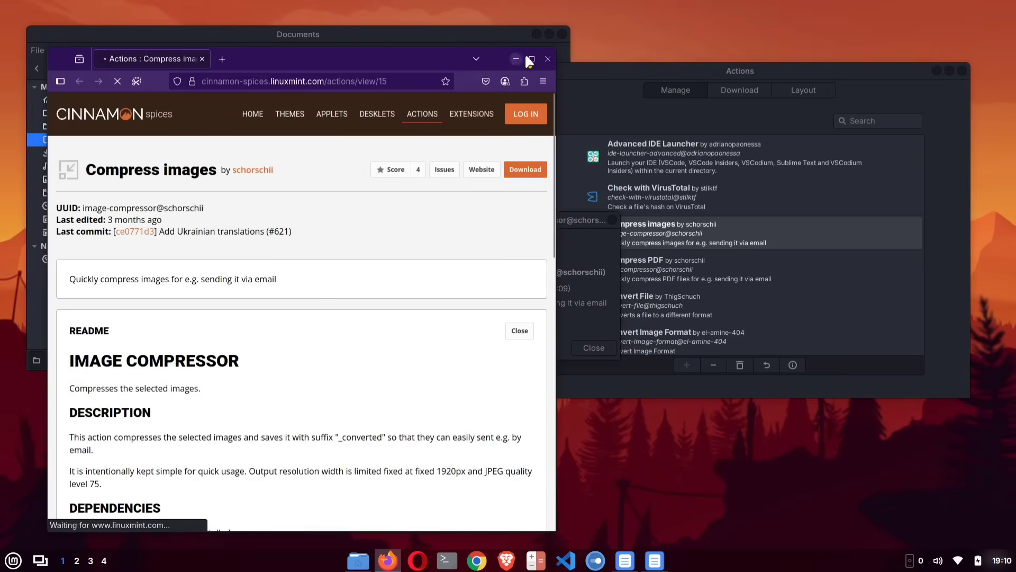
left_click(530, 62)
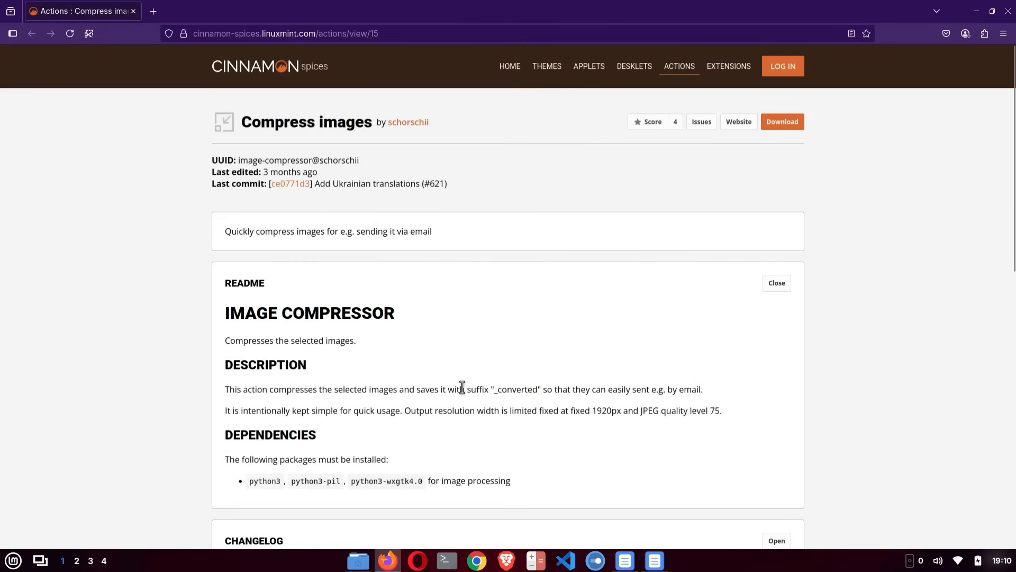
scroll(463, 388, "down", 2)
scroll(468, 395, "down", 3)
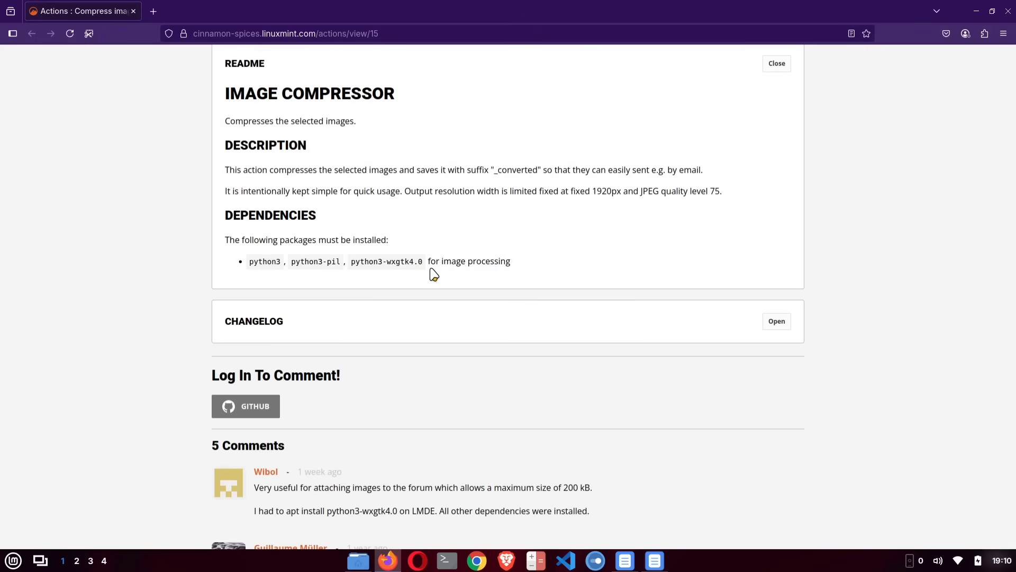
left_click_drag(421, 263, 253, 256)
key("ctrl+c")
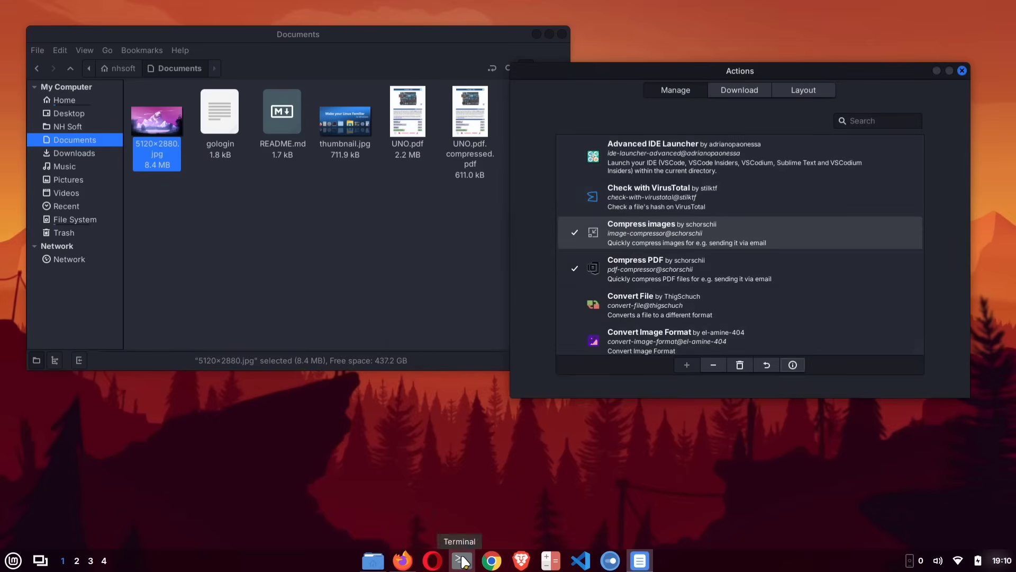
Run 'sudo apt install python3 python3-pil python3-wxgtk4.0' in Terminal and confirm the installation
left_click(463, 561)
key("ctrl+shift+v")
key("Left")
key("Left")
key("Left")
key("BackSpace")
key("Left")
key("Left")
key("Left")
key("BackSpace")
key("Home")
type("sudo apt install")
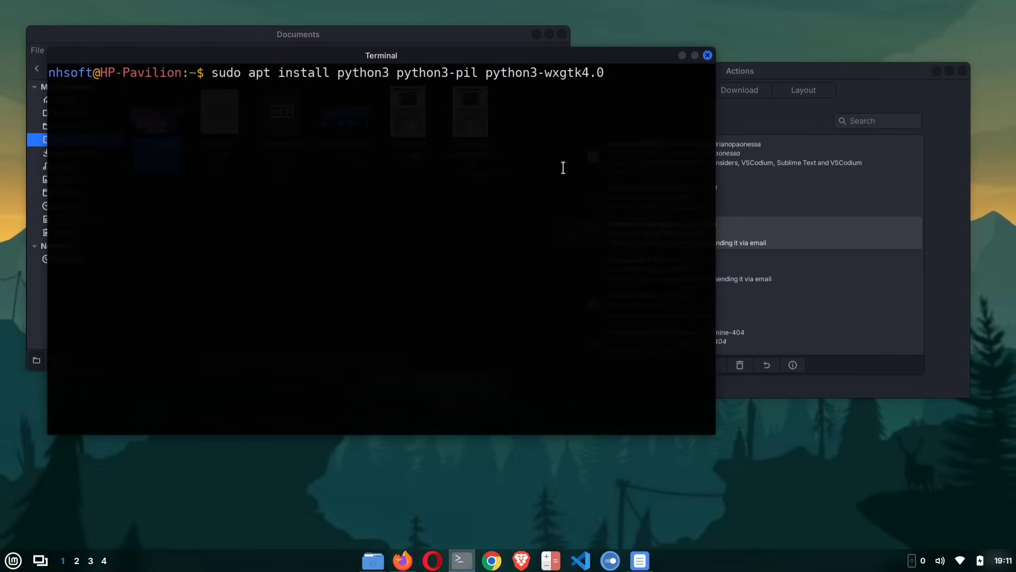
key("Return")
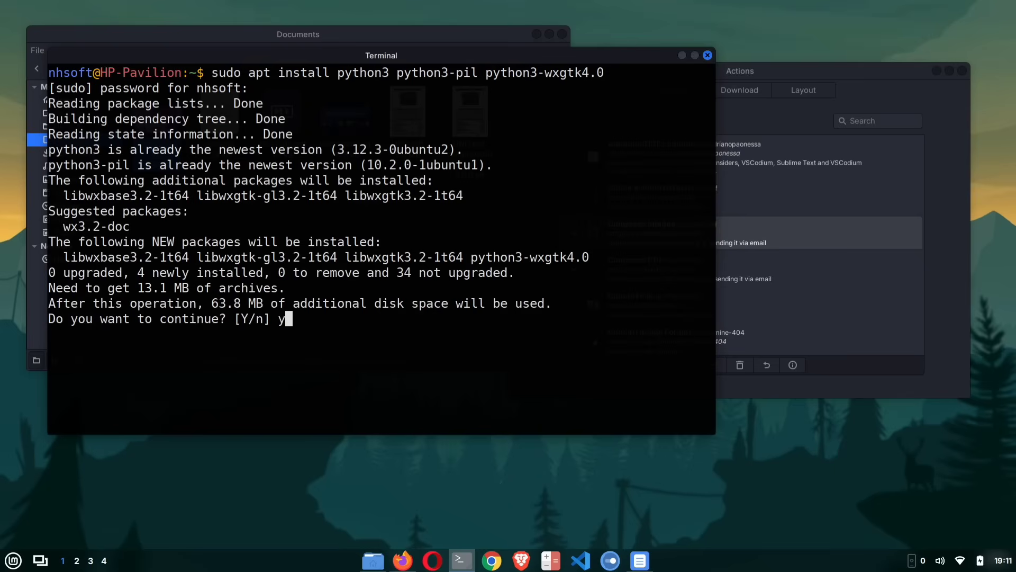
key("Return")
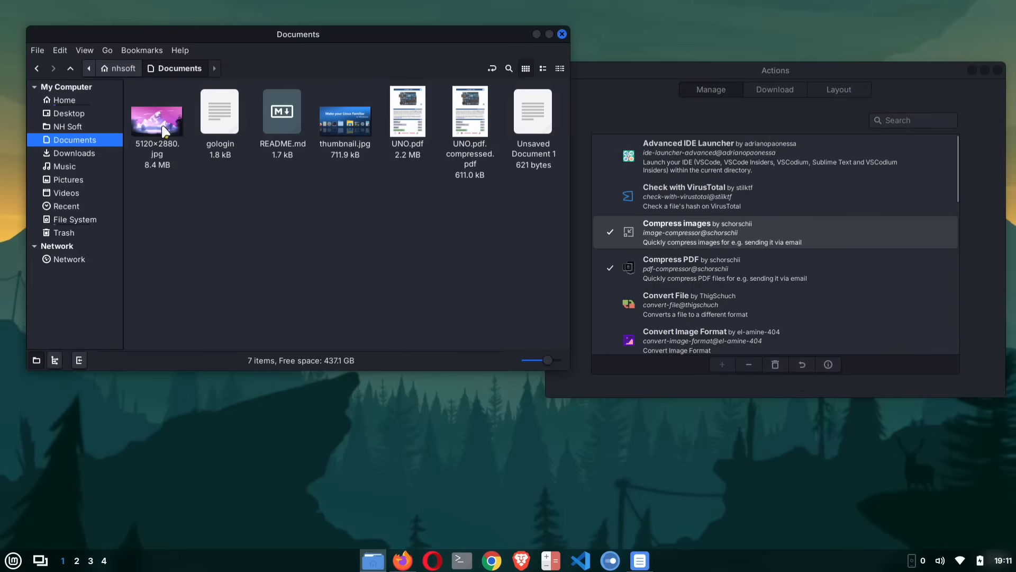
Compress 5120×2880.jpg into a 175.2 kB 5120×2880_converted.jpg and close the summary
left_click(163, 129)
right_click(153, 130)
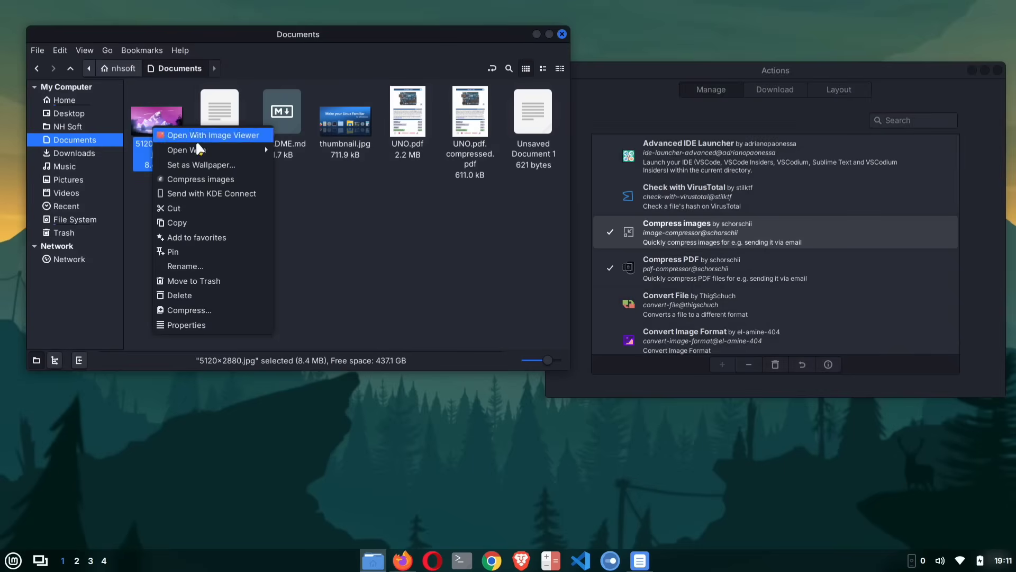
left_click(241, 179)
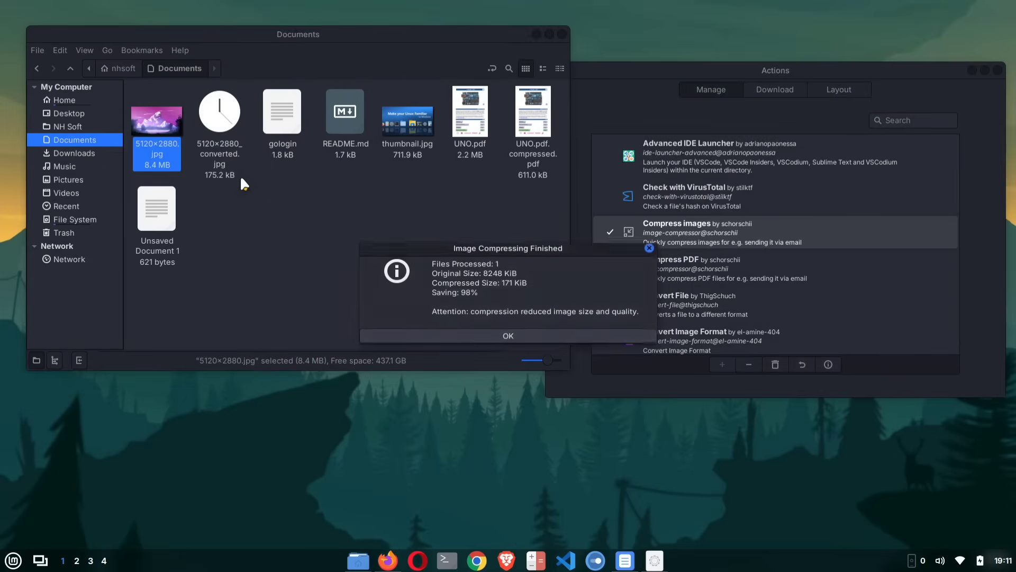
left_click(519, 335)
left_click(310, 252)
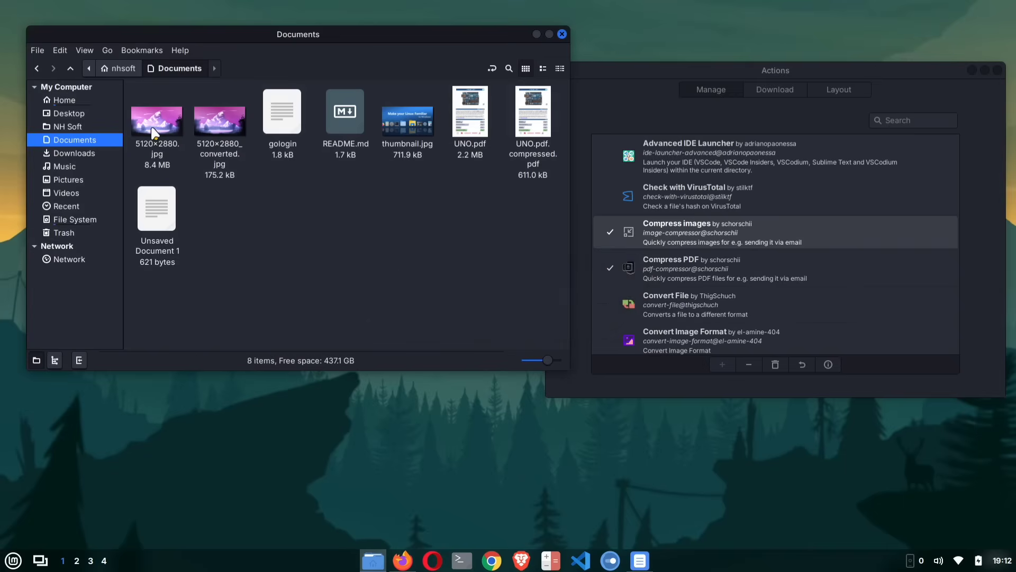
On workspace 2, send optical-pixels.mkv to the Google Pixel 9 using KDE Connect
key("ctrl+alt+Right")
right_click(361, 182)
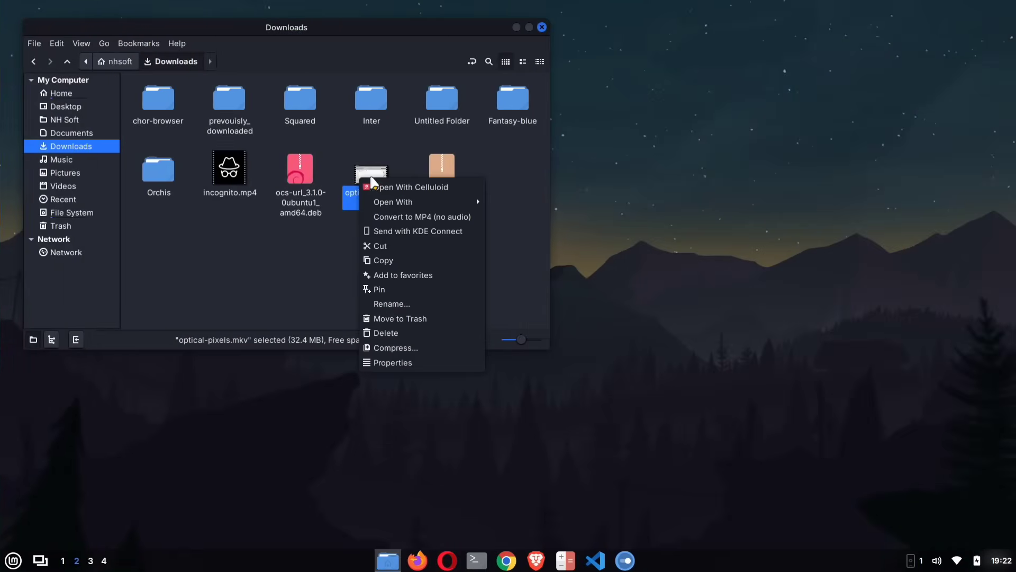
left_click(427, 231)
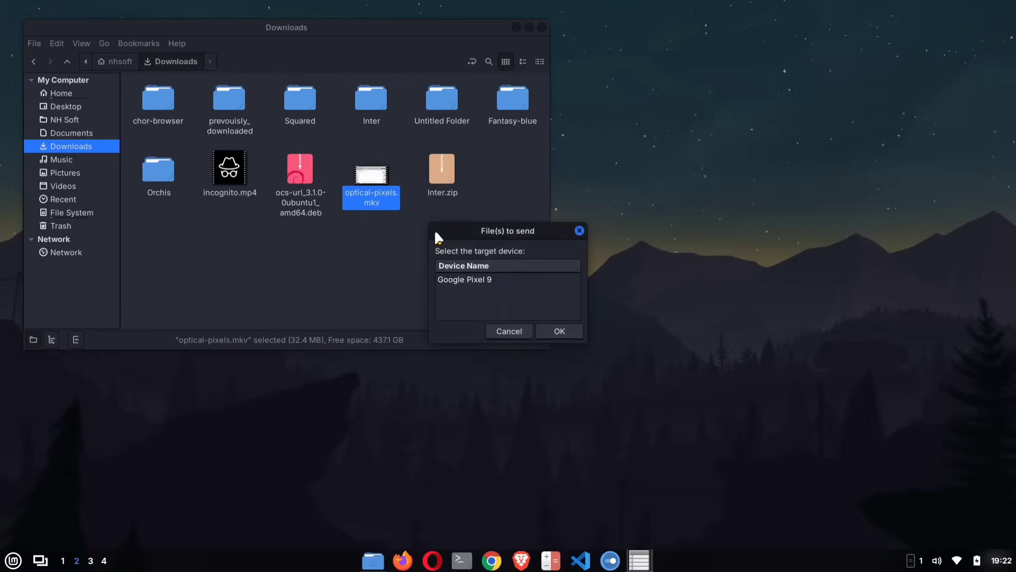
left_click(491, 278)
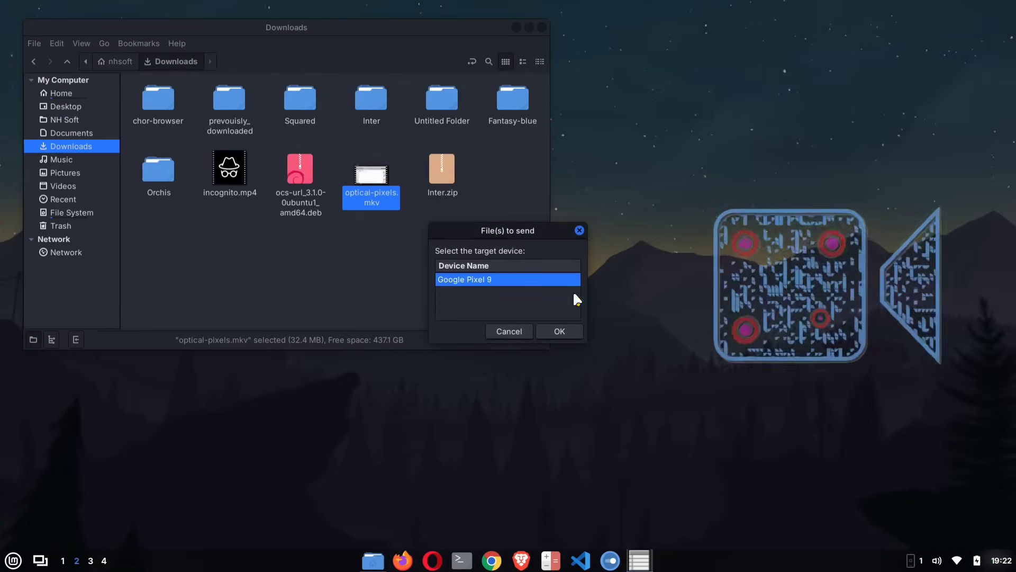
left_click(560, 331)
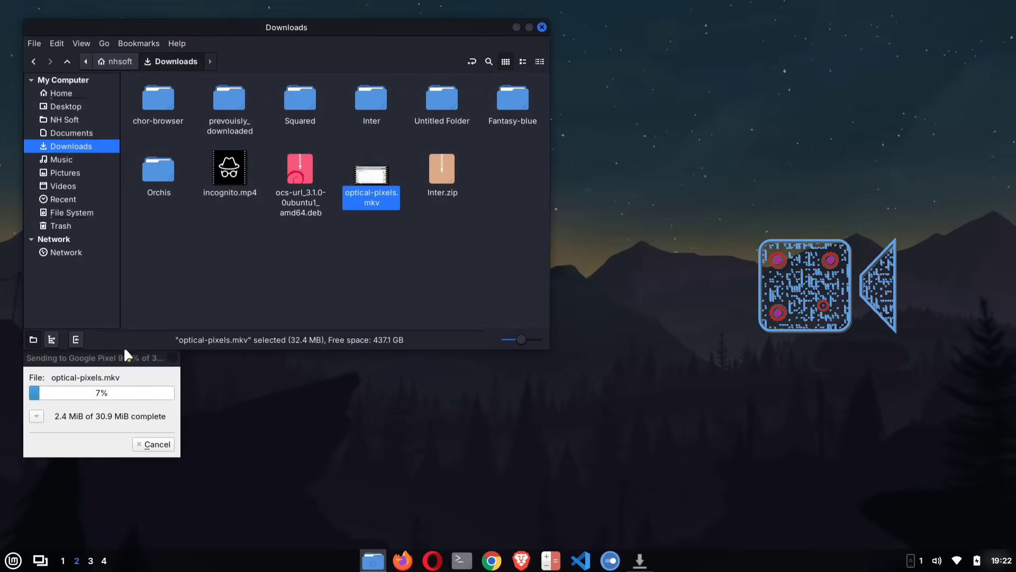
left_click_drag(122, 361, 387, 382)
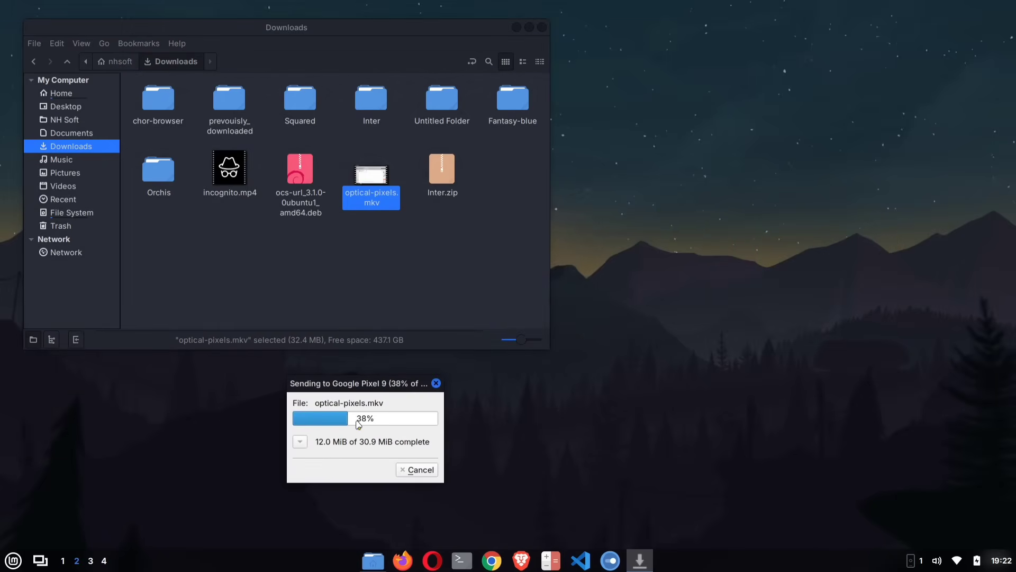